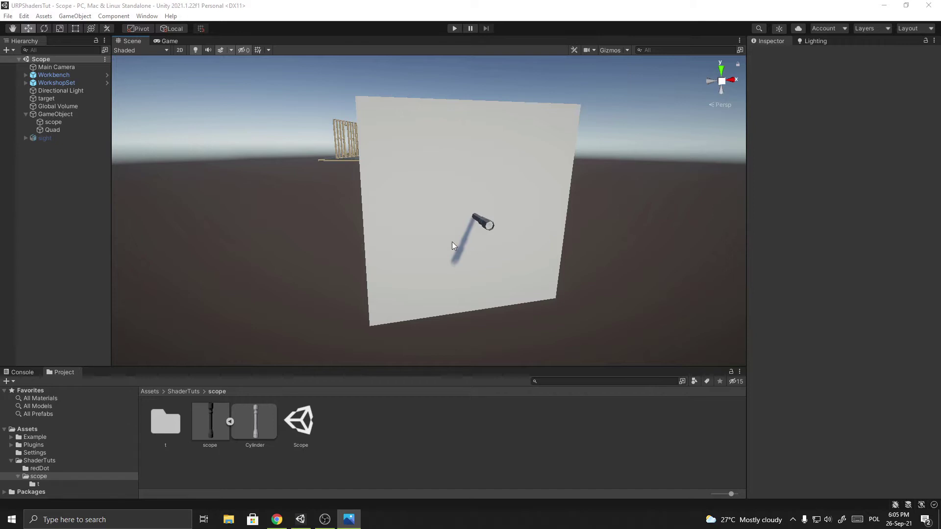
# Step: Examine the scope model and the white quad grouped under GameObject, including their components and materials
pyautogui.moveTo(391, 245); pyautogui.dragTo(422, 232, button='right')
pyautogui.press('w')
pyautogui.press('s')
pyautogui.click(69, 114)
pyautogui.click(69, 122)
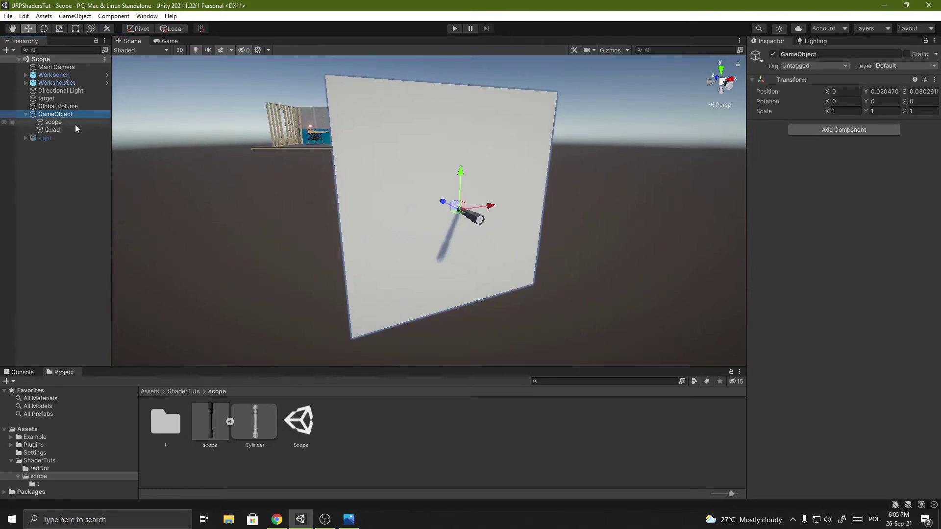
pyautogui.click(479, 222)
pyautogui.press('f')
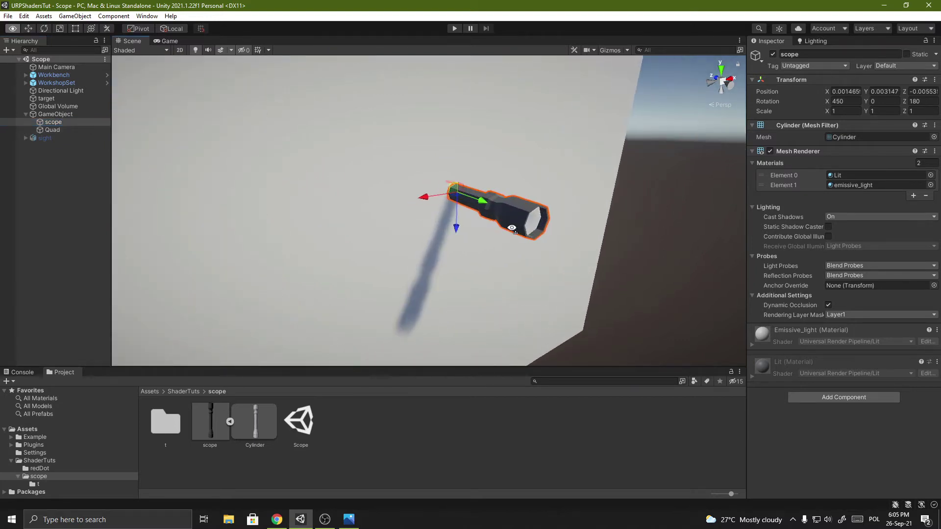
pyautogui.keyDown('alt'); pyautogui.moveTo(416, 229); pyautogui.dragTo(442, 228); pyautogui.keyUp('alt')
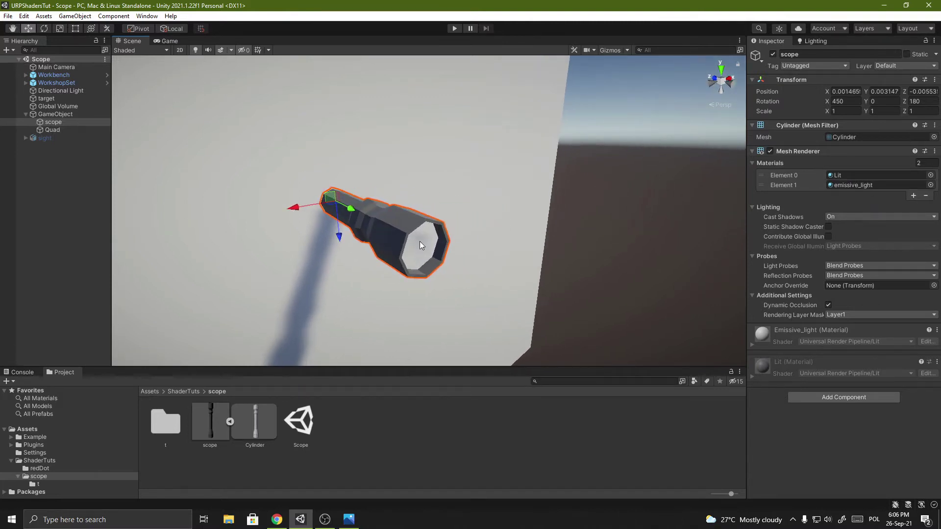
pyautogui.scroll(-6, 426, 248)
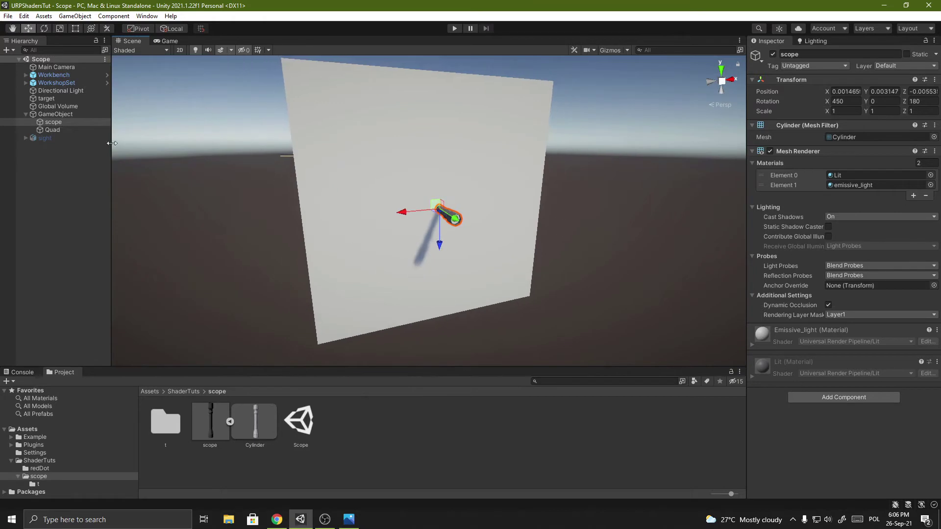
pyautogui.click(78, 130)
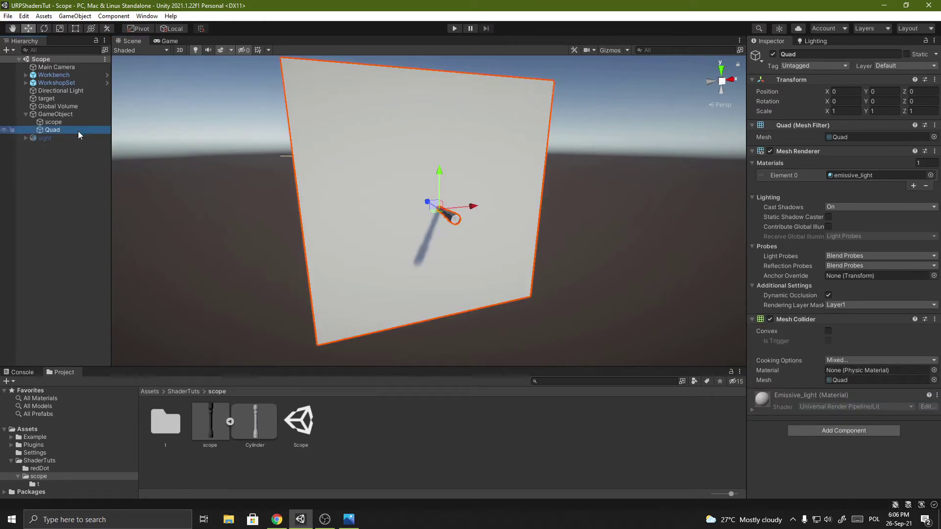
pyautogui.click(556, 260)
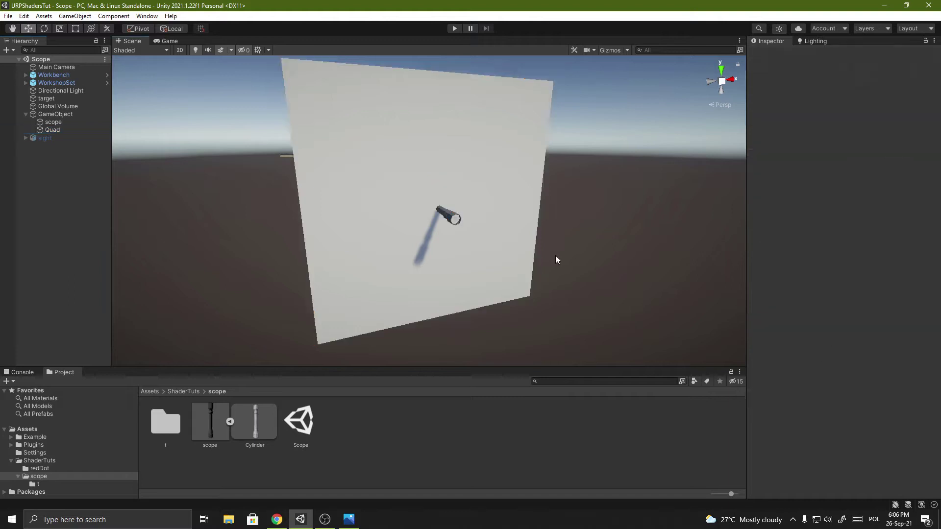
# Step: Add a Camera as a child of GameObject and set its field of view to 7
pyautogui.rightClick(58, 116)
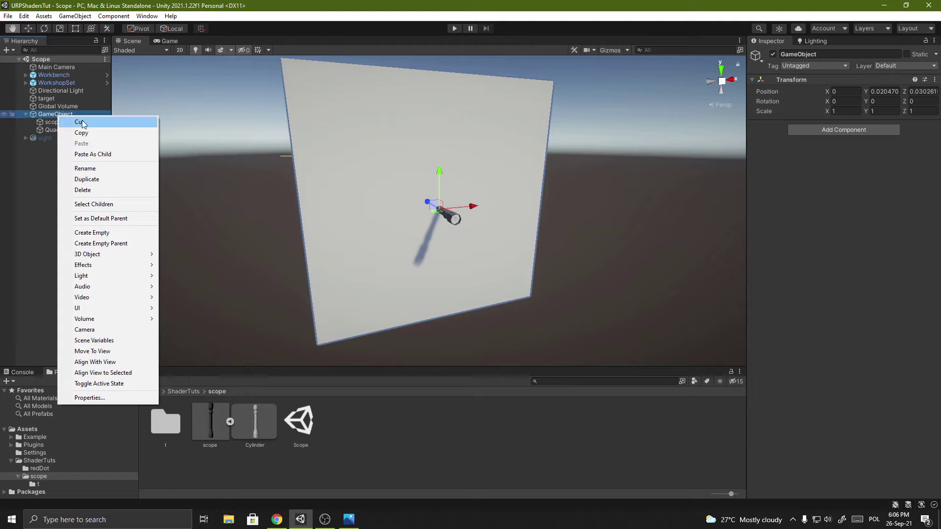
pyautogui.click(113, 327)
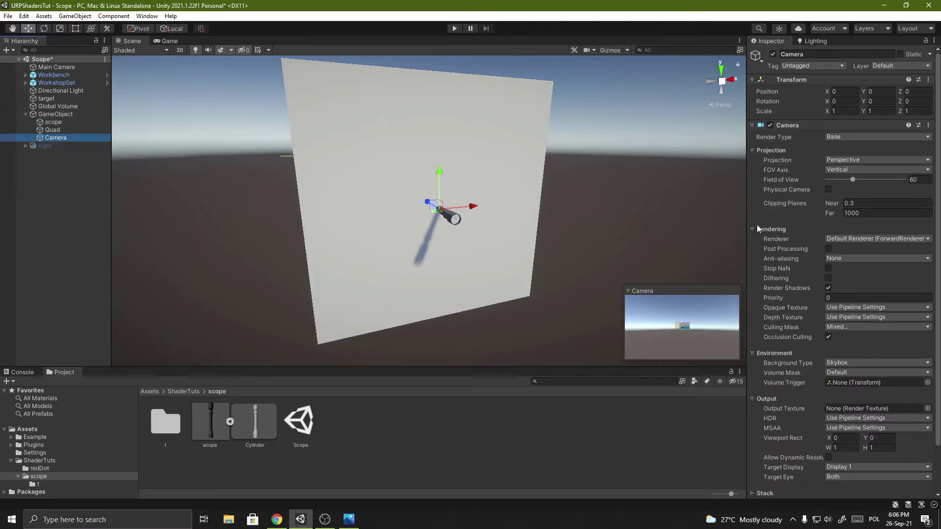
pyautogui.moveTo(853, 180); pyautogui.dragTo(830, 181)
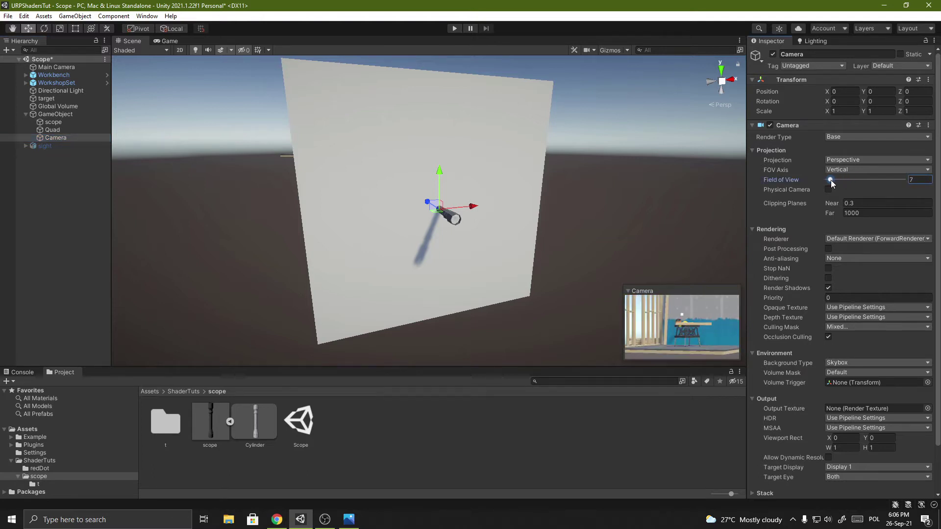
# Step: Create a render texture named Cam in the scope folder
pyautogui.rightClick(384, 422)
pyautogui.moveTo(479, 181)
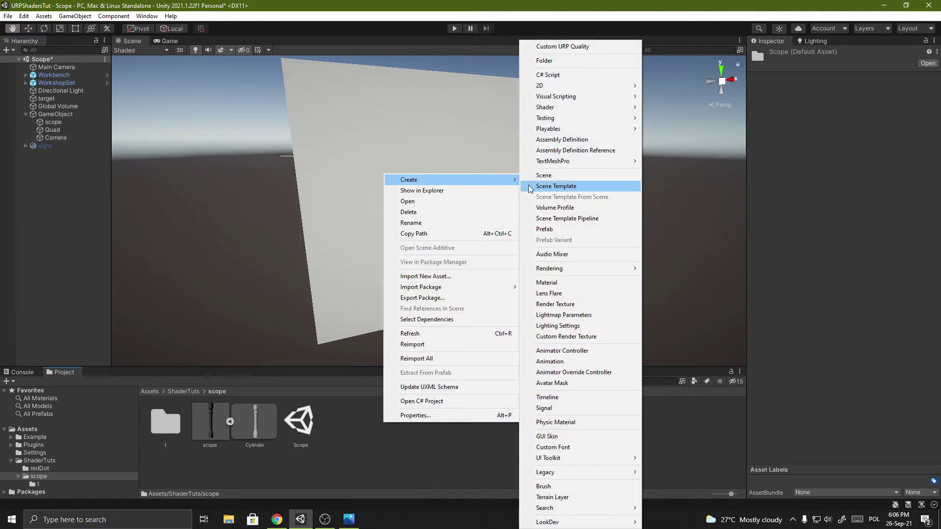
pyautogui.click(605, 306)
pyautogui.write('c')
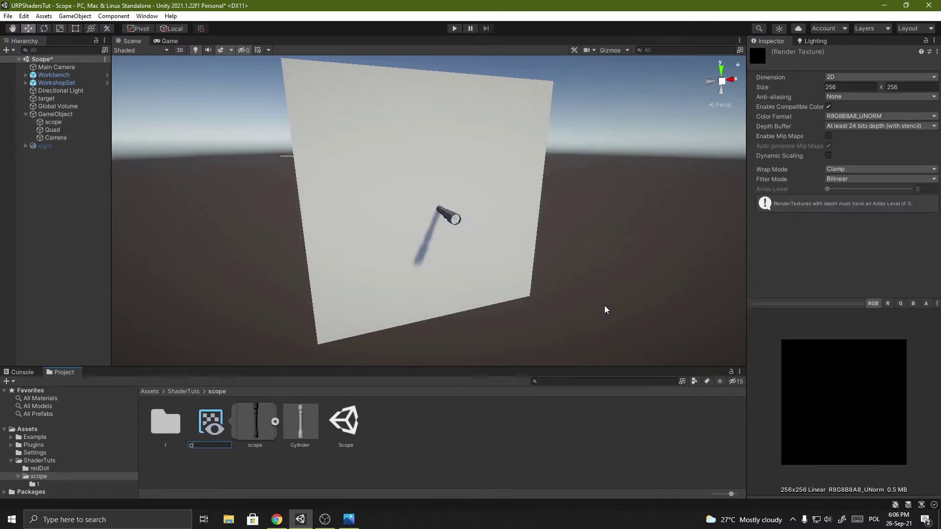
pyautogui.press('Return')
# Step: Set the Cam render texture's size to 512 x 512 and its color format to R16G16B16A16_SFLOAT
pyautogui.click(851, 88)
pyautogui.write('51')
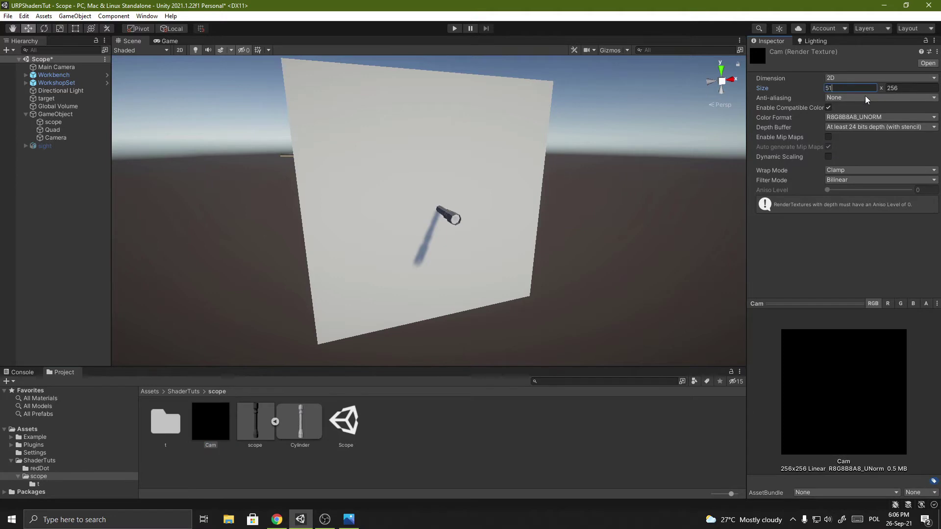
pyautogui.write('2')
pyautogui.click(912, 88)
pyautogui.write('512')
pyautogui.press('Return')
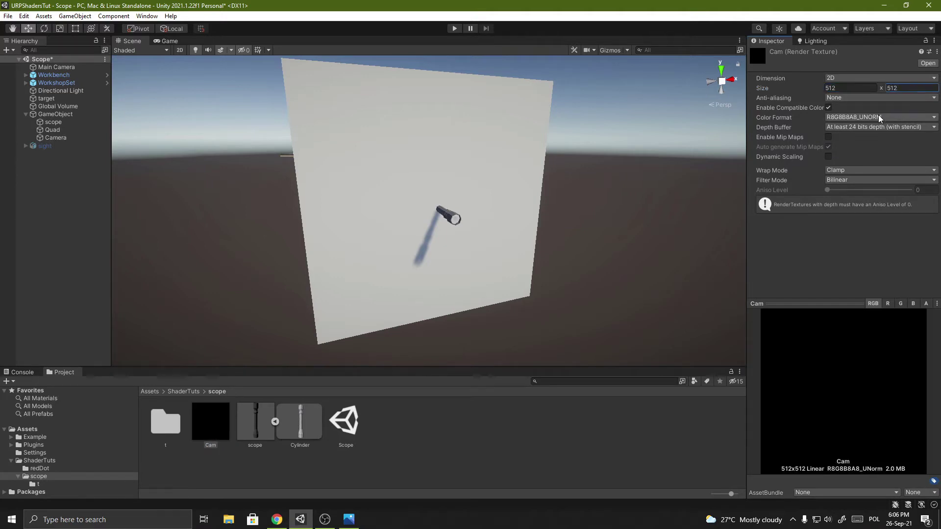
pyautogui.click(879, 118)
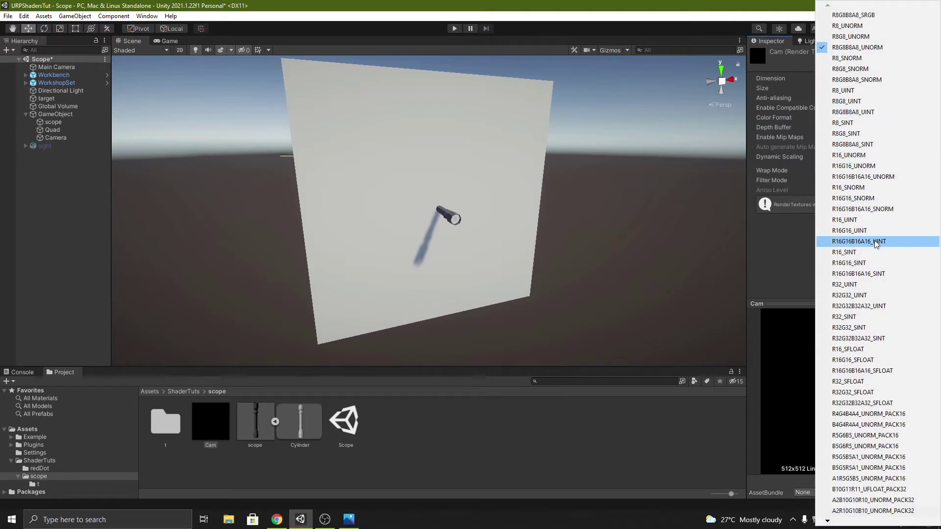
pyautogui.click(892, 371)
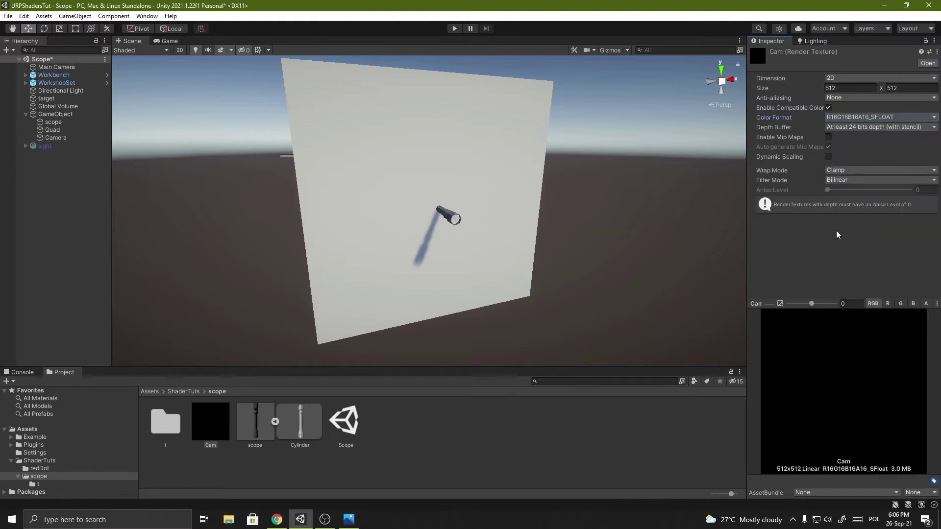
pyautogui.click(377, 392)
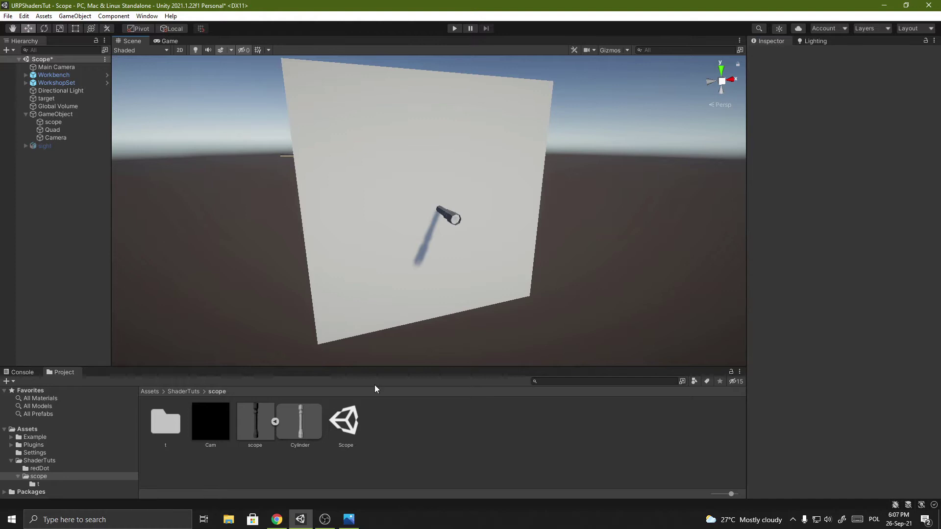
# Step: Create a URP Lit shader graph named Scope in the scope folder
pyautogui.rightClick(401, 420)
pyautogui.moveTo(483, 177)
pyautogui.moveTo(608, 106)
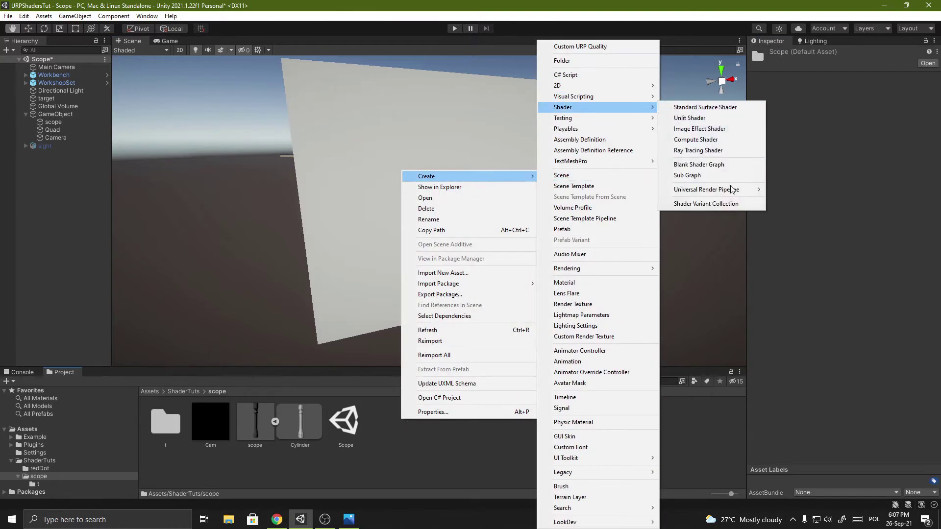
pyautogui.moveTo(711, 189)
pyautogui.click(798, 191)
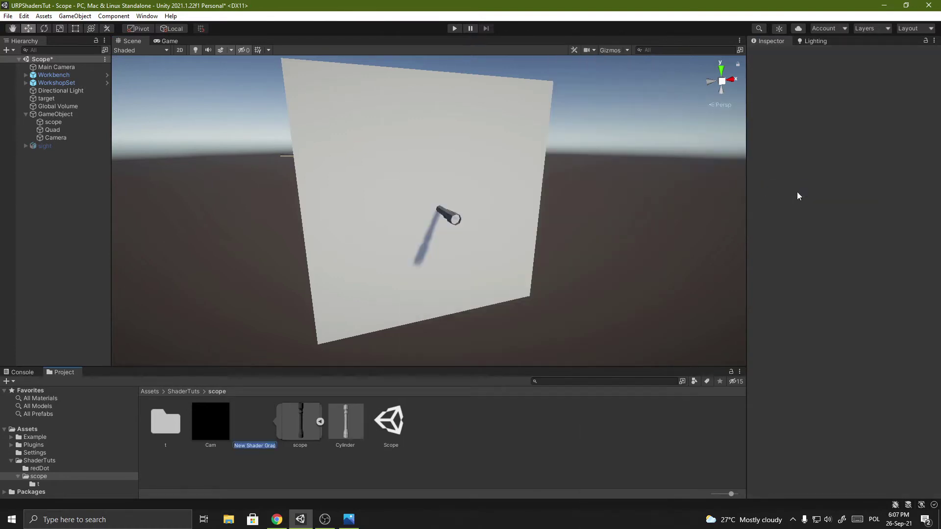
pyautogui.write('Scope')
pyautogui.press('Return')
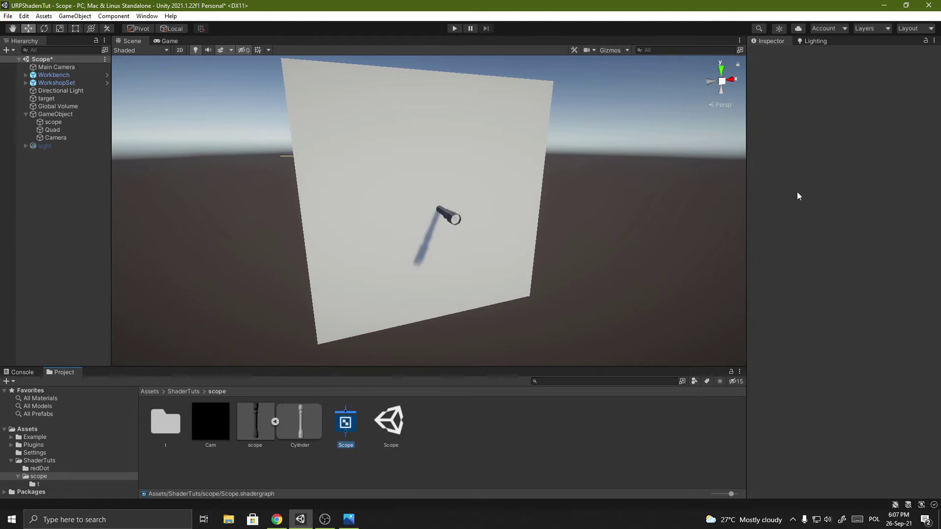
# Step: Create a material from the Scope shader graph with its default name and apply it to the white quad
pyautogui.rightClick(339, 433)
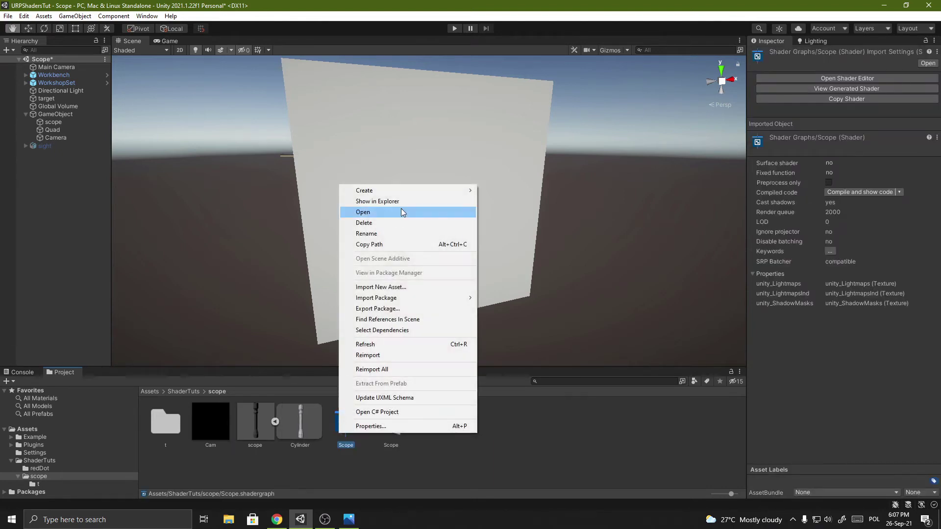
pyautogui.moveTo(444, 190)
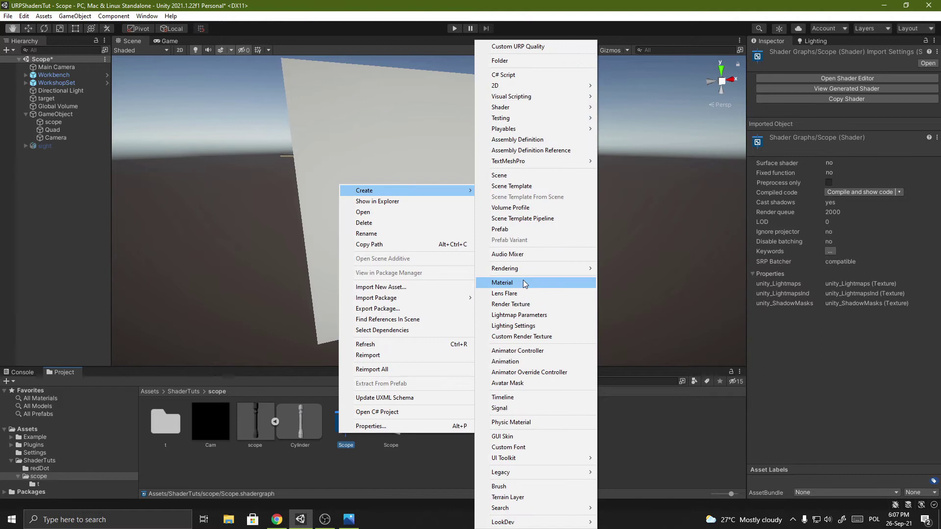
pyautogui.click(502, 283)
pyautogui.press('Return')
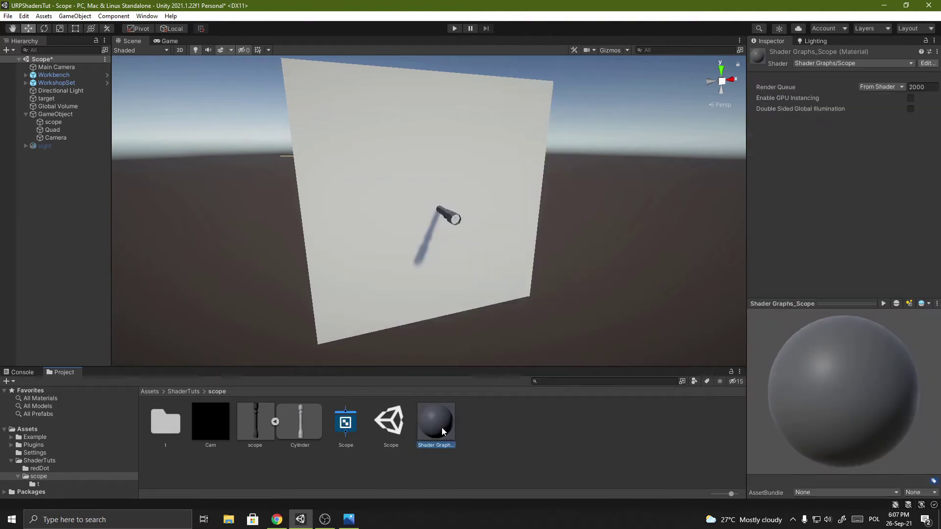
pyautogui.moveTo(456, 396); pyautogui.dragTo(460, 293)
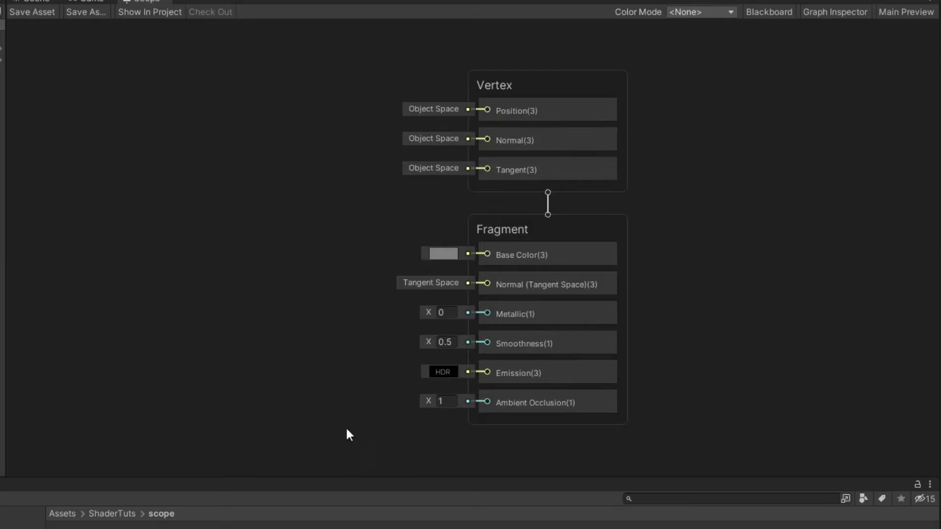
# Step: Add a Rectangle node to the Scope shader graph, in the empty area well before the Vertex and Fragment blocks
pyautogui.moveTo(308, 367); pyautogui.dragTo(512, 341, button='middle')
pyautogui.scroll(-4, 514, 342)
pyautogui.moveTo(340, 351); pyautogui.dragTo(464, 327, button='middle')
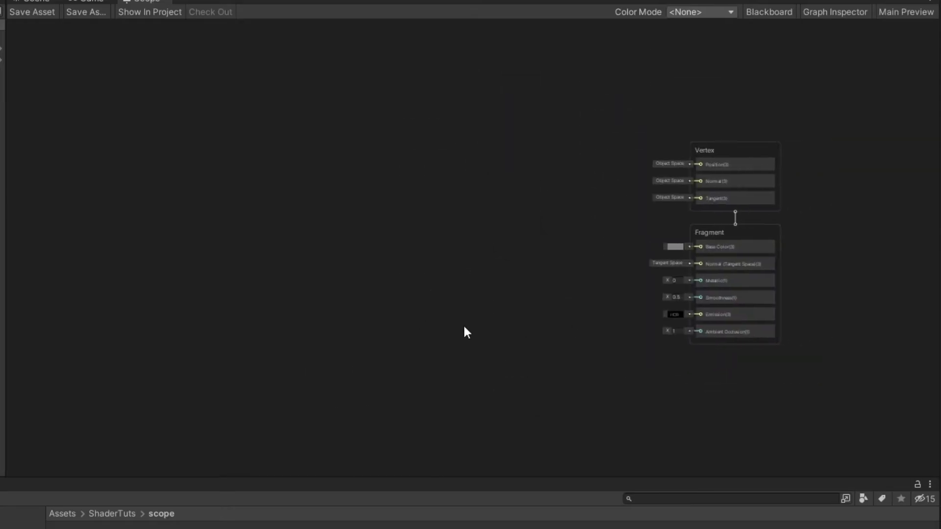
pyautogui.rightClick(195, 241)
pyautogui.click(205, 248)
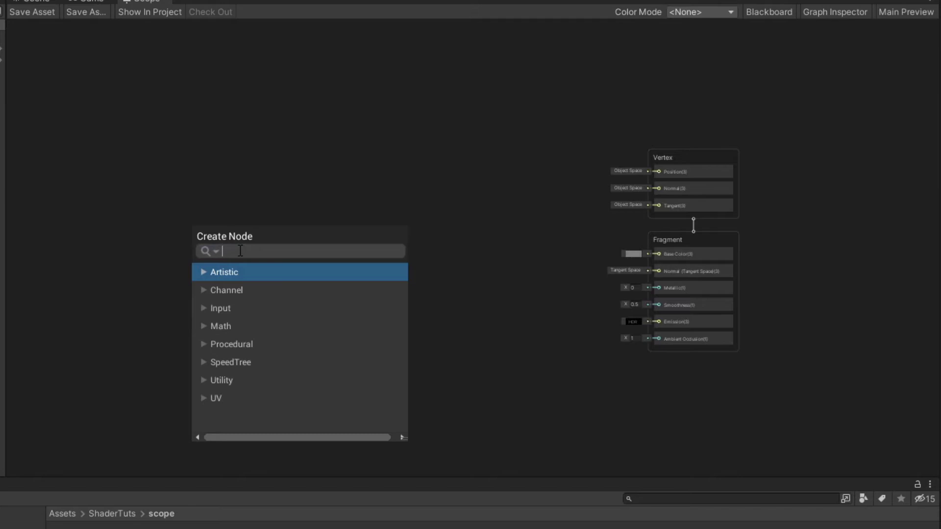
pyautogui.write('rect')
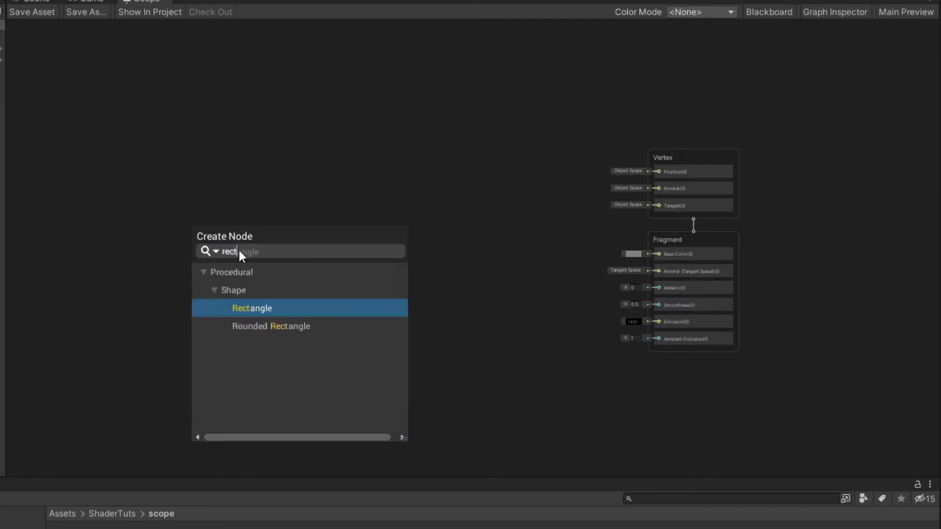
pyautogui.press('Return')
pyautogui.scroll(3, 630, 266)
pyautogui.moveTo(293, 295); pyautogui.dragTo(558, 206, button='middle')
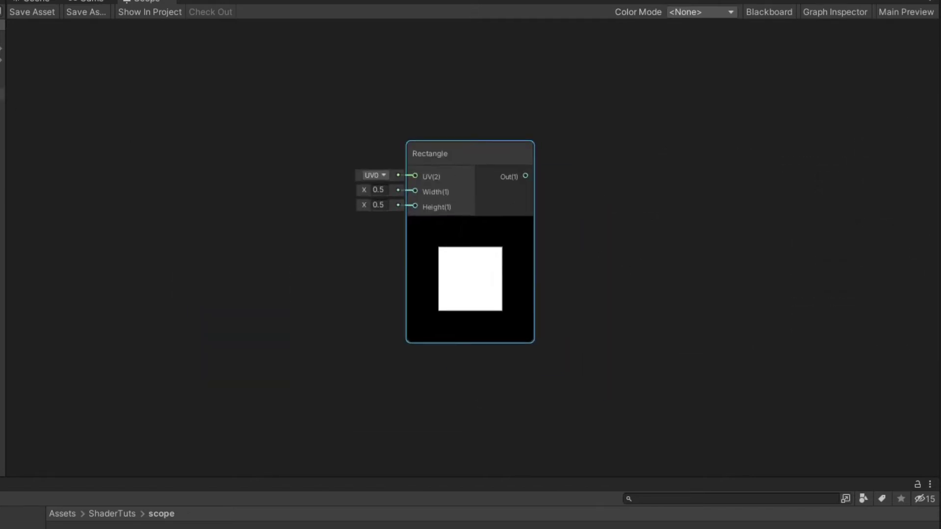
# Step: Add a float property named Thickness to the Scope shader graph
pyautogui.click(783, 13)
pyautogui.click(137, 54)
pyautogui.click(168, 65)
pyautogui.write('T')
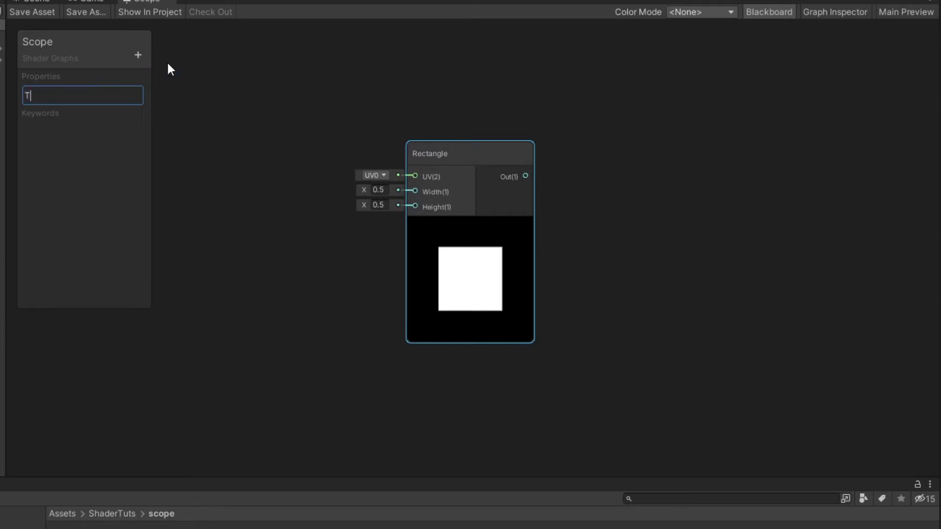
pyautogui.write('hickness')
pyautogui.press('Return')
# Step: Place the Thickness property in the graph and feed it into a new Divide node with B set to 100
pyautogui.moveTo(207, 121); pyautogui.dragTo(285, 114, button='middle')
pyautogui.moveTo(58, 95); pyautogui.dragTo(293, 212)
pyautogui.press('space')
pyautogui.write('divi')
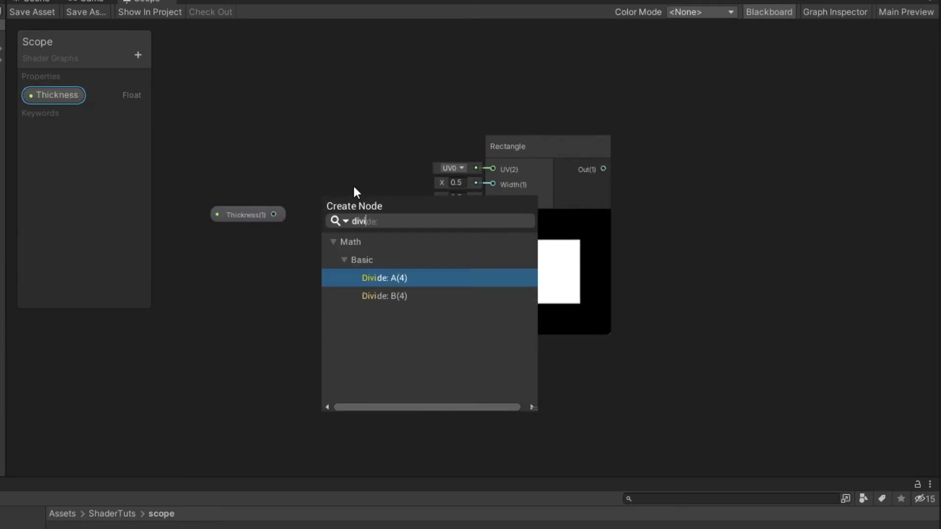
pyautogui.press('Return')
pyautogui.click(294, 238)
pyautogui.write('100')
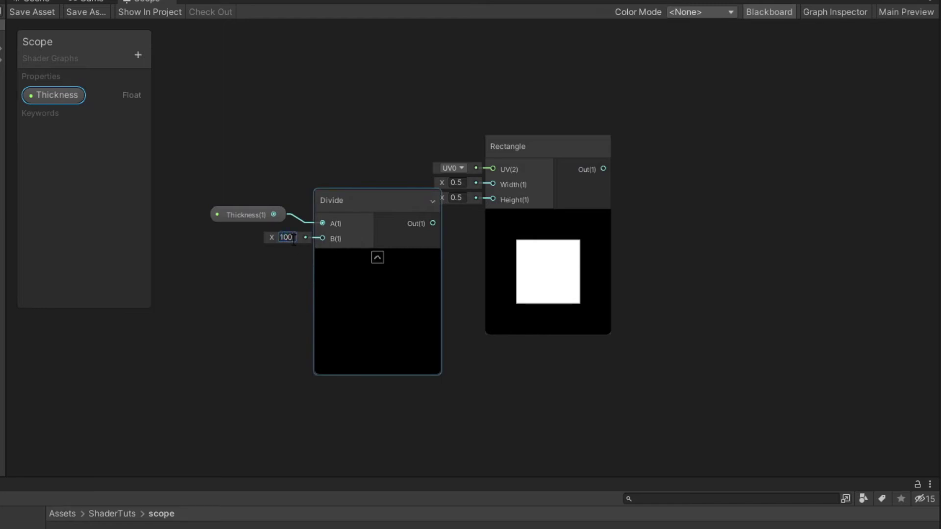
pyautogui.press('Return')
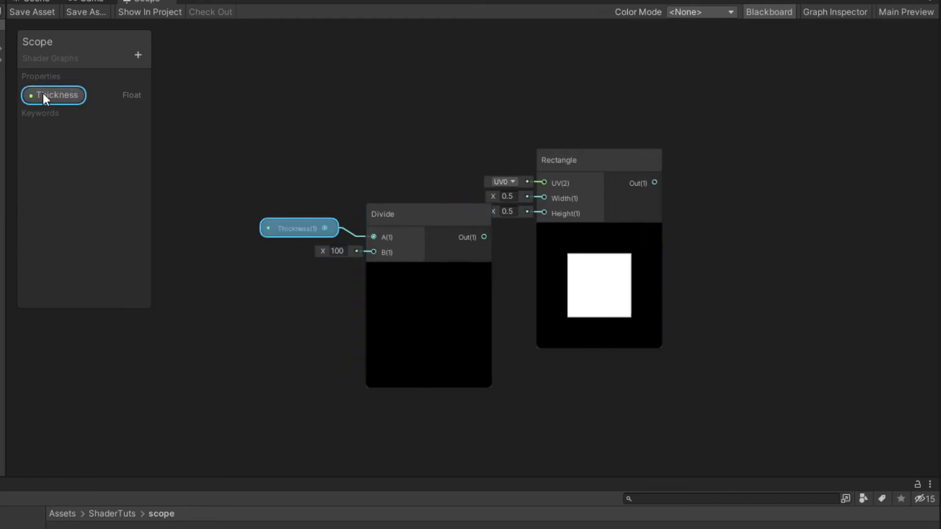
# Step: Set the Thickness property's default value to 1
pyautogui.click(836, 12)
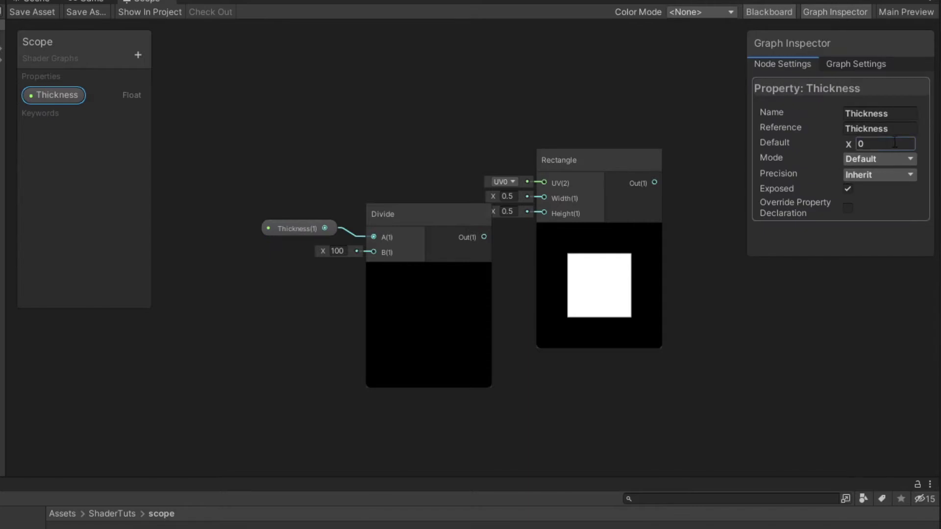
pyautogui.write('1')
# Step: Connect the Divide output to the Rectangle node's Height and set the Rectangle's Width to 100
pyautogui.moveTo(255, 168); pyautogui.dragTo(435, 277)
pyautogui.moveTo(434, 237); pyautogui.dragTo(543, 215)
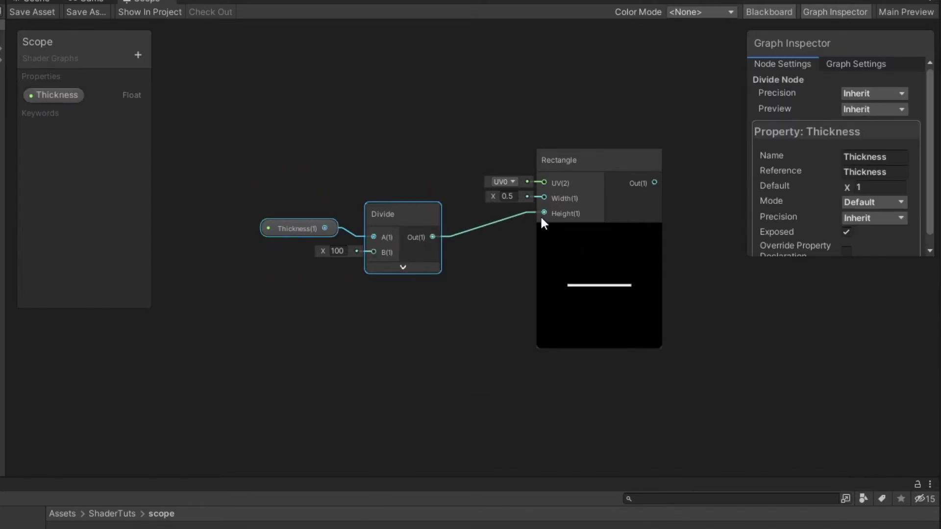
pyautogui.moveTo(283, 234); pyautogui.dragTo(216, 244)
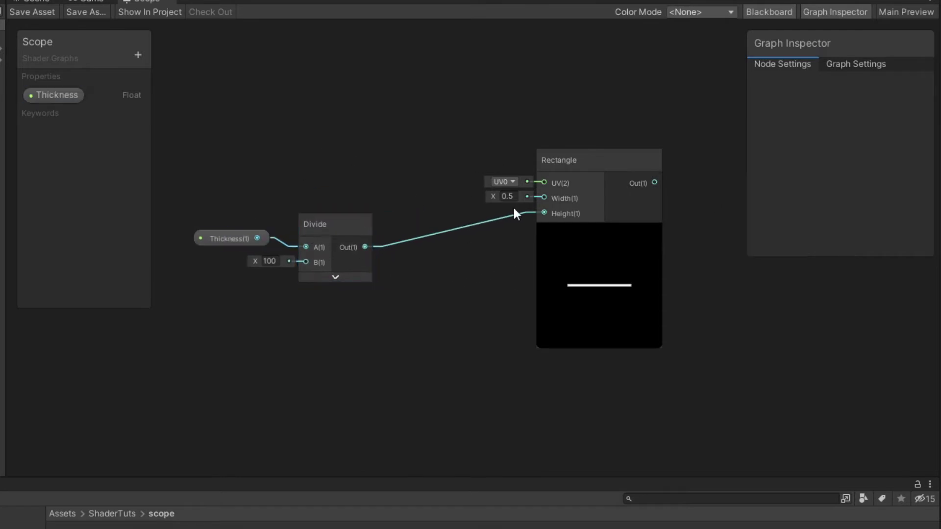
pyautogui.write('100')
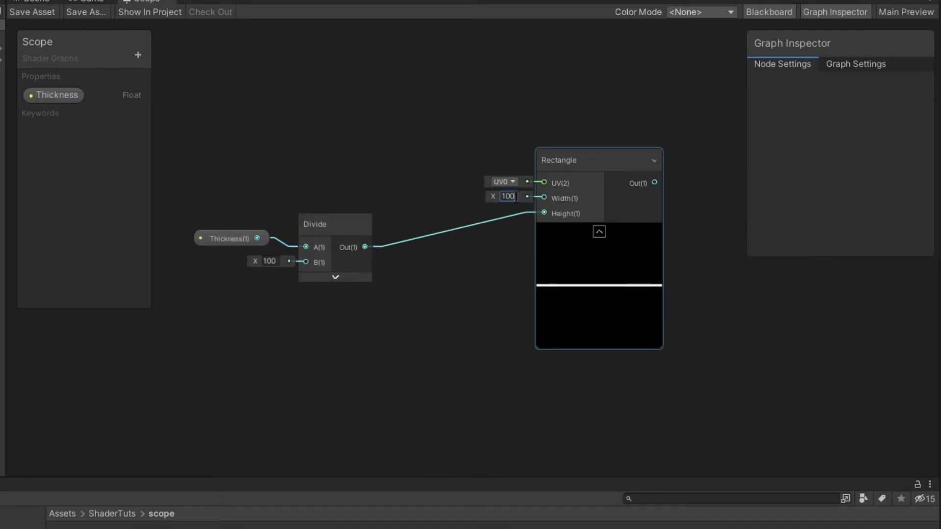
# Step: Duplicate the Rectangle node and arrange the two Rectangle nodes one above the other
pyautogui.moveTo(601, 189); pyautogui.dragTo(571, 248, button='middle')
pyautogui.click(575, 223)
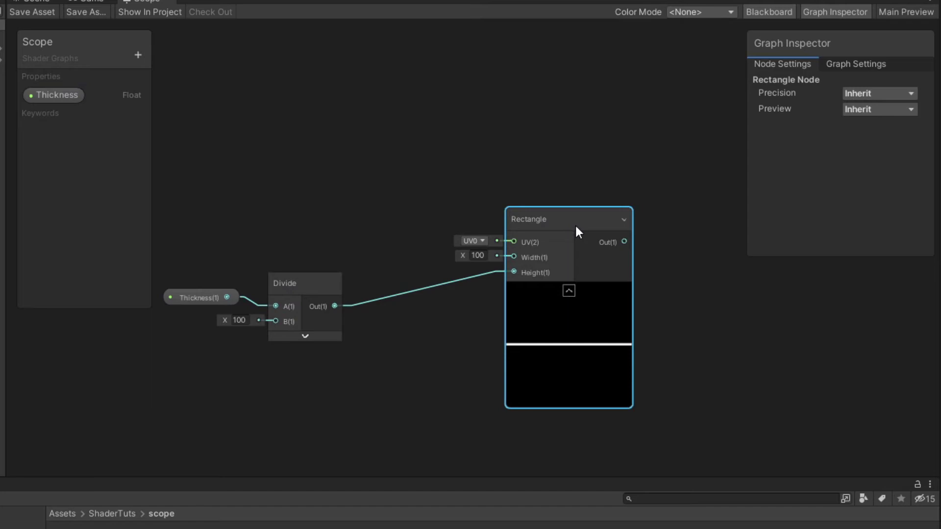
pyautogui.hotkey('ctrl', 'd')
pyautogui.moveTo(619, 279); pyautogui.dragTo(551, 375)
pyautogui.moveTo(571, 184); pyautogui.dragTo(571, 89)
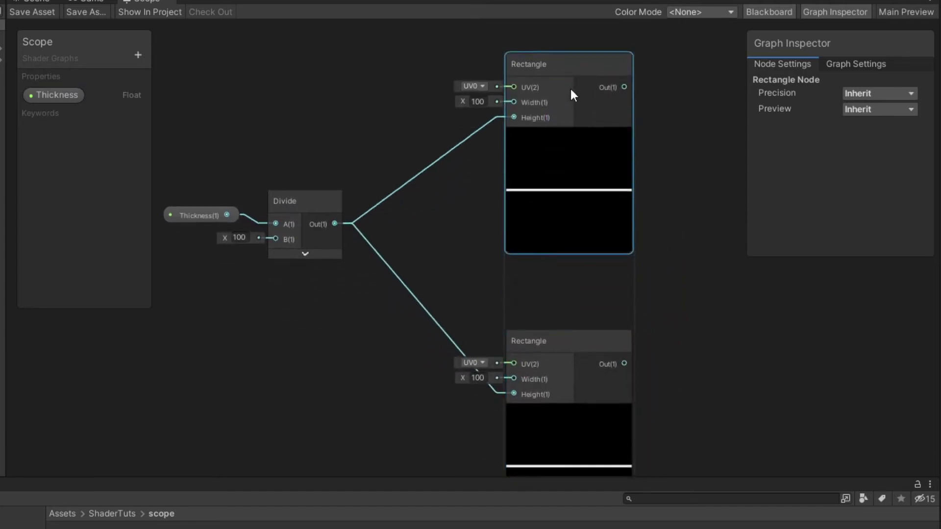
pyautogui.moveTo(559, 374); pyautogui.dragTo(560, 283)
pyautogui.moveTo(447, 217); pyautogui.dragTo(404, 228, button='middle')
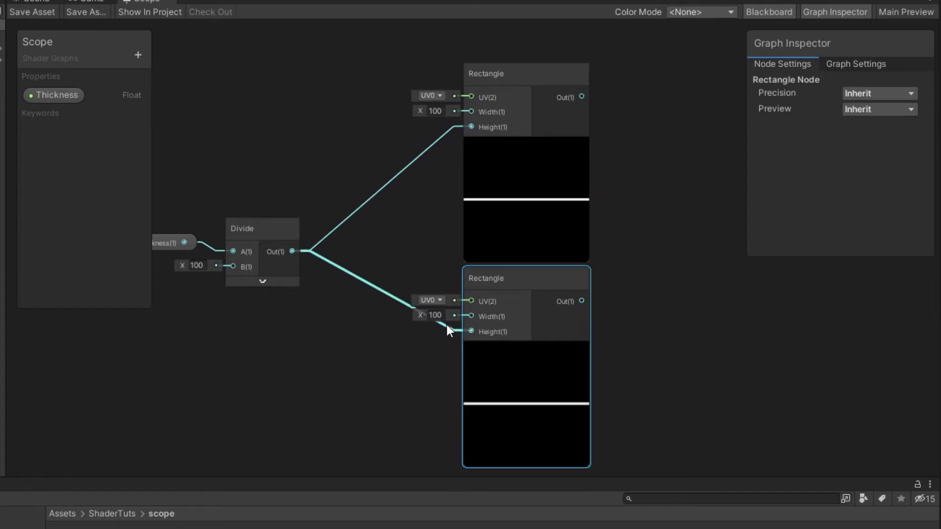
# Step: Move the lower Rectangle's Divide connection from Height to Width and set its Height to 100
pyautogui.moveTo(462, 337); pyautogui.dragTo(471, 317)
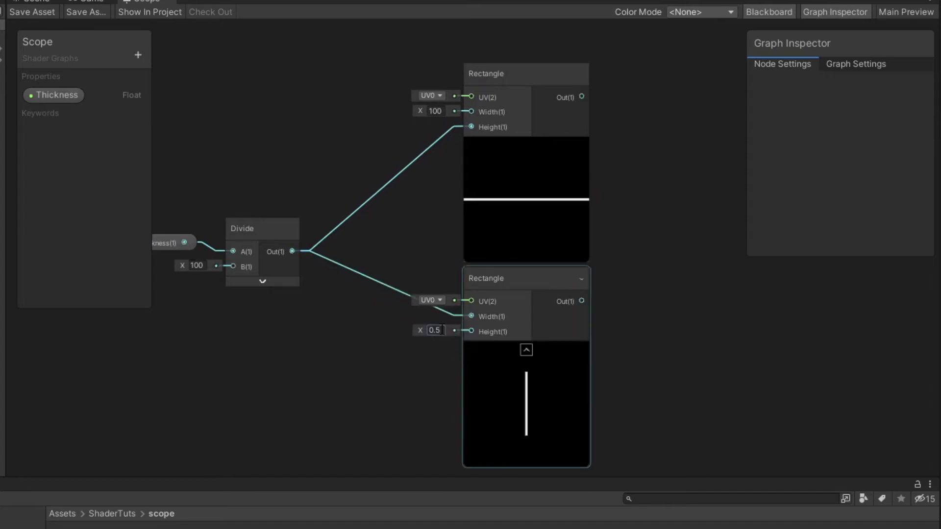
pyautogui.write('100')
pyautogui.click(691, 278)
# Step: Create an Add node beside the Rectangles and connect the upper Rectangle's output to A and the lower one's to B
pyautogui.moveTo(641, 201); pyautogui.dragTo(443, 244, button='middle')
pyautogui.rightClick(442, 244)
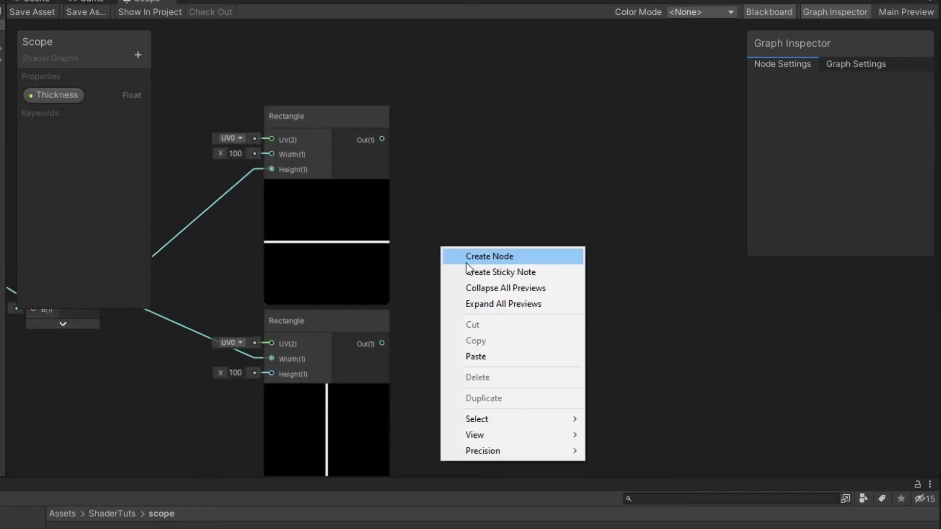
pyautogui.click(468, 259)
pyautogui.write('add')
pyautogui.press('Return')
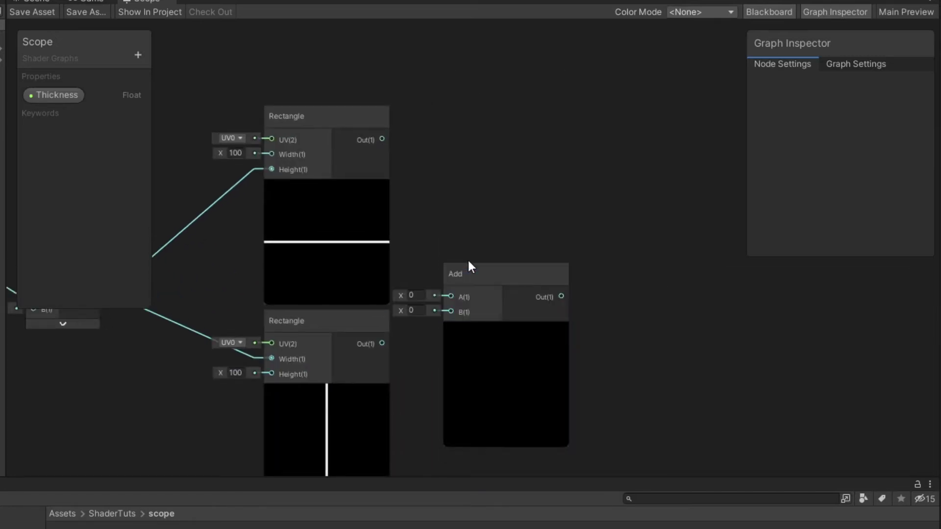
pyautogui.moveTo(382, 140); pyautogui.dragTo(451, 299)
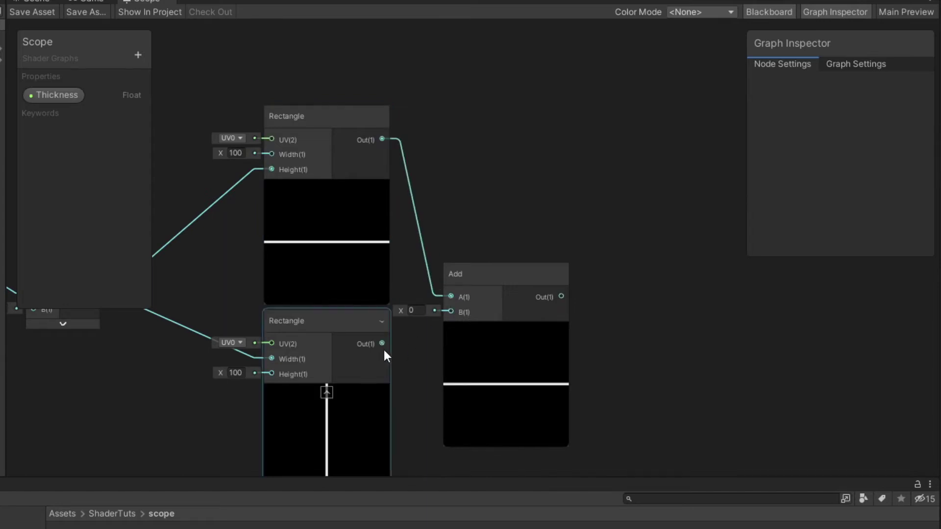
pyautogui.moveTo(383, 344); pyautogui.dragTo(451, 312)
pyautogui.moveTo(511, 335); pyautogui.dragTo(482, 305)
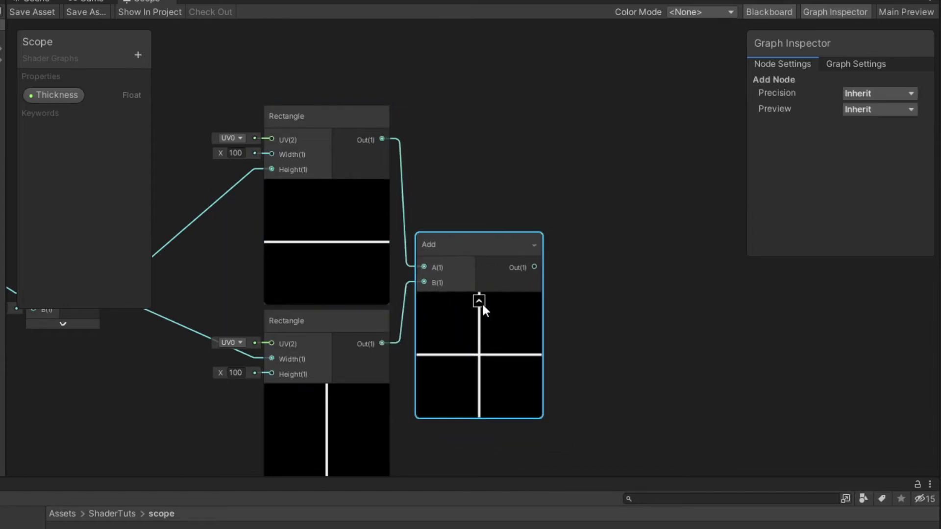
# Step: Collapse the previews of the Add node and both Rectangle nodes and move the nodes closer together
pyautogui.click(479, 302)
pyautogui.click(327, 394)
pyautogui.click(327, 189)
pyautogui.moveTo(324, 125); pyautogui.dragTo(325, 242)
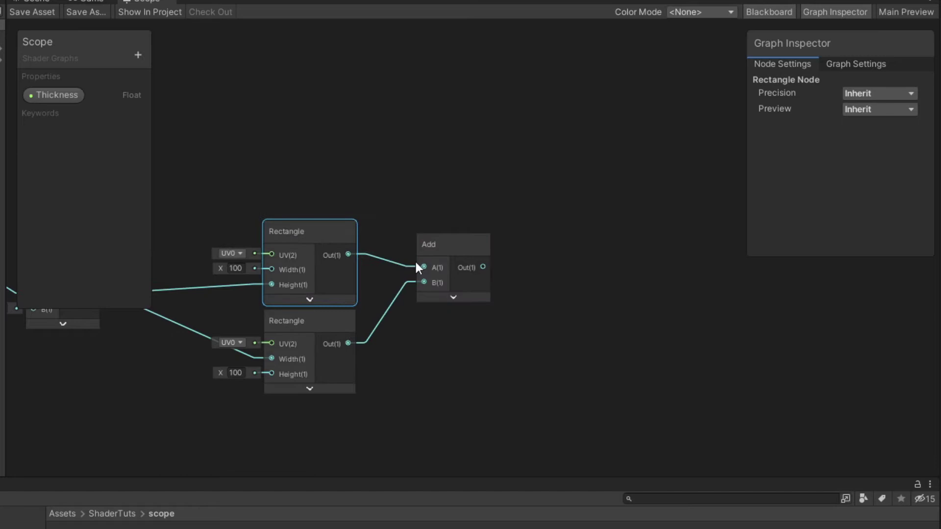
pyautogui.moveTo(431, 245); pyautogui.dragTo(408, 272)
# Step: Create a Saturate node, feed the Add output into it, and place it beside the Add node with its preview collapsed
pyautogui.press('space')
pyautogui.write('Sa')
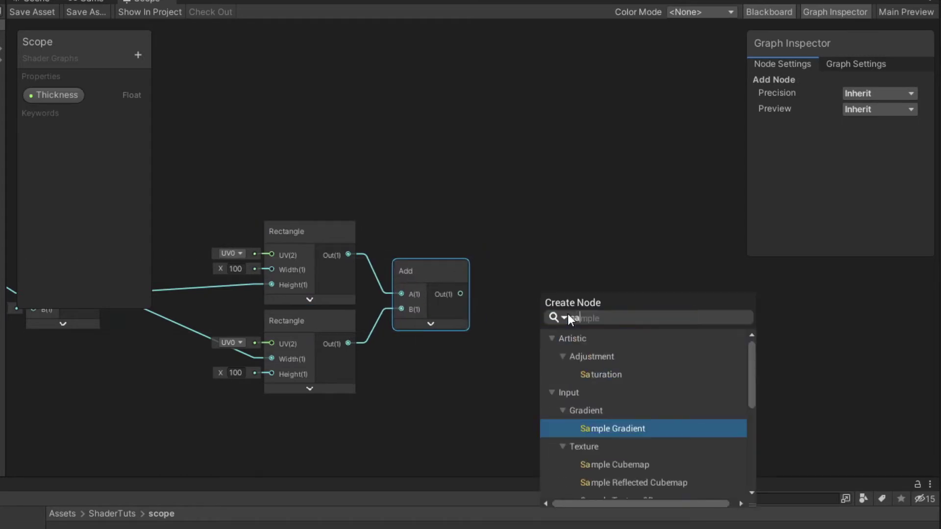
pyautogui.write('t')
pyautogui.press('Return')
pyautogui.moveTo(460, 294); pyautogui.dragTo(547, 354)
pyautogui.moveTo(598, 341); pyautogui.dragTo(529, 283)
pyautogui.click(537, 315)
# Step: Connect the Saturate output to the Fragment block's Emission input
pyautogui.scroll(-4, 456, 365)
pyautogui.moveTo(454, 379); pyautogui.dragTo(273, 399, button='middle')
pyautogui.scroll(1, 489, 373)
pyautogui.moveTo(296, 311); pyautogui.dragTo(603, 352)
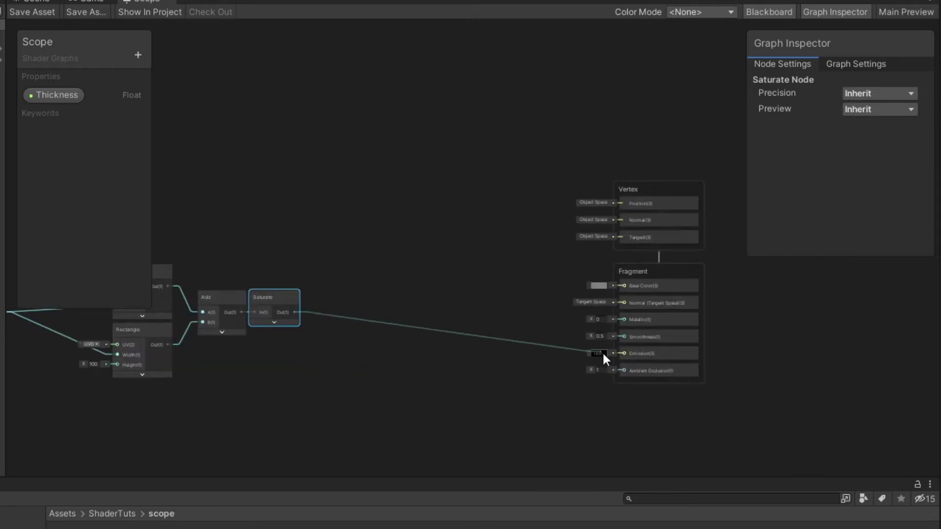
# Step: Set the Fragment block's Base Color to black and inspect the crosshair on the plane in the Scene view
pyautogui.scroll(3, 612, 344)
pyautogui.click(542, 275)
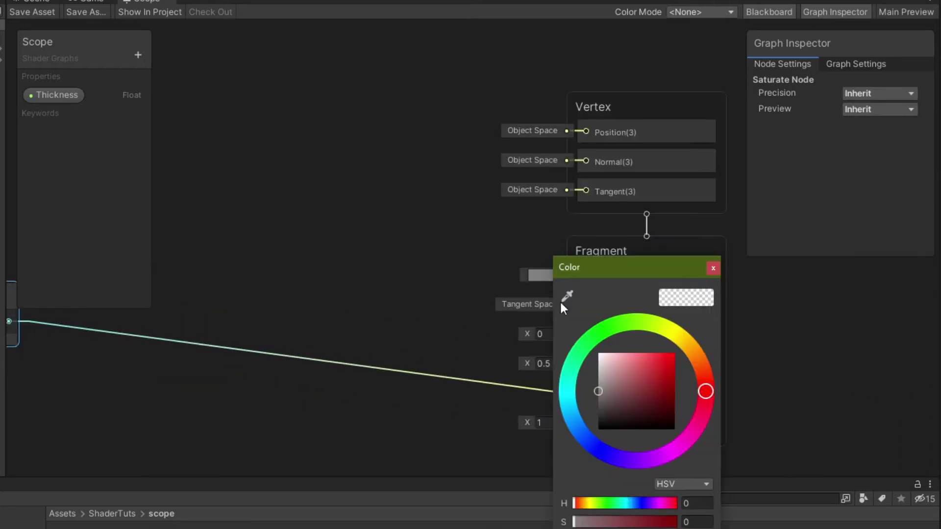
pyautogui.moveTo(600, 390); pyautogui.dragTo(567, 418)
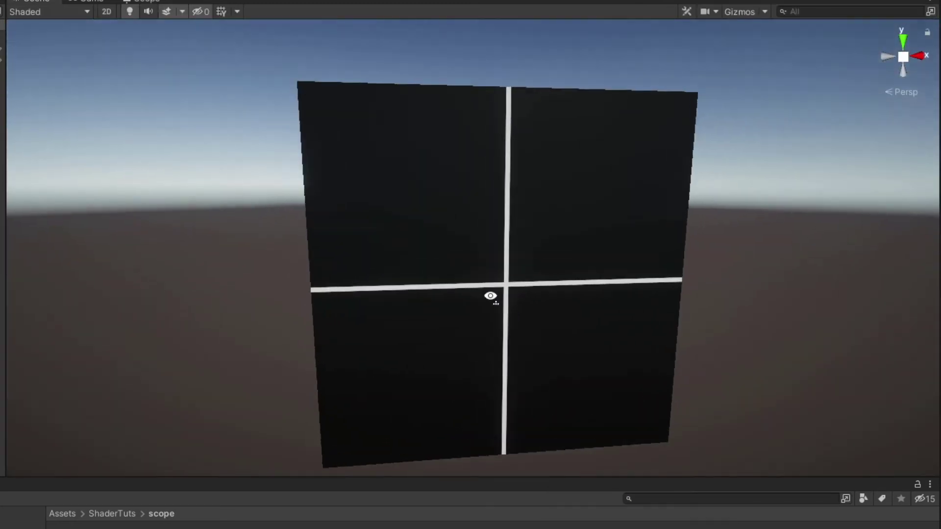
pyautogui.keyDown('alt'); pyautogui.moveTo(490, 299); pyautogui.dragTo(378, 289); pyautogui.keyUp('alt')
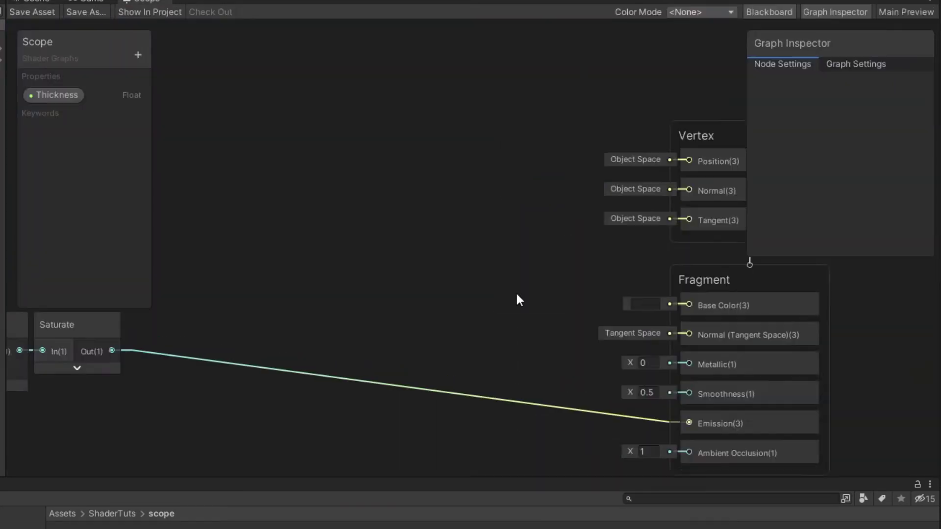
# Step: Move the Divide and Thickness nodes closer to the Rectangle nodes
pyautogui.scroll(-5, 516, 291)
pyautogui.click(310, 282)
pyautogui.moveTo(310, 282); pyautogui.dragTo(315, 281)
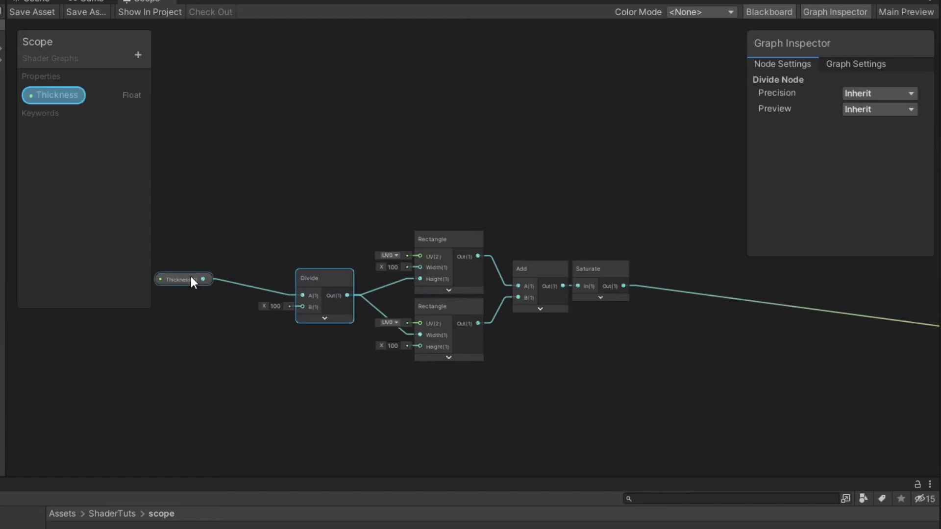
pyautogui.moveTo(191, 279); pyautogui.dragTo(263, 286)
# Step: Group all nodes from Thickness through Saturate and title the group CrossHair
pyautogui.moveTo(210, 152); pyautogui.dragTo(594, 382)
pyautogui.rightClick(599, 281)
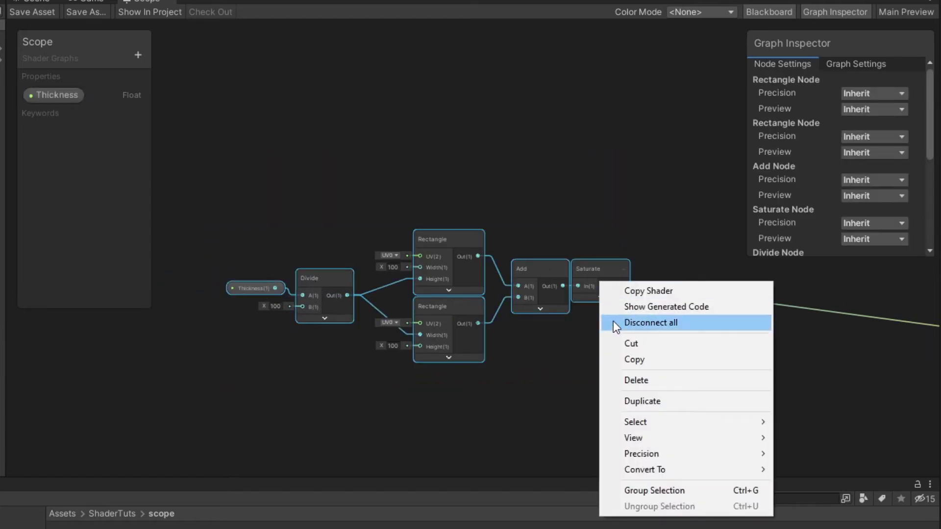
pyautogui.click(734, 485)
pyautogui.write('C')
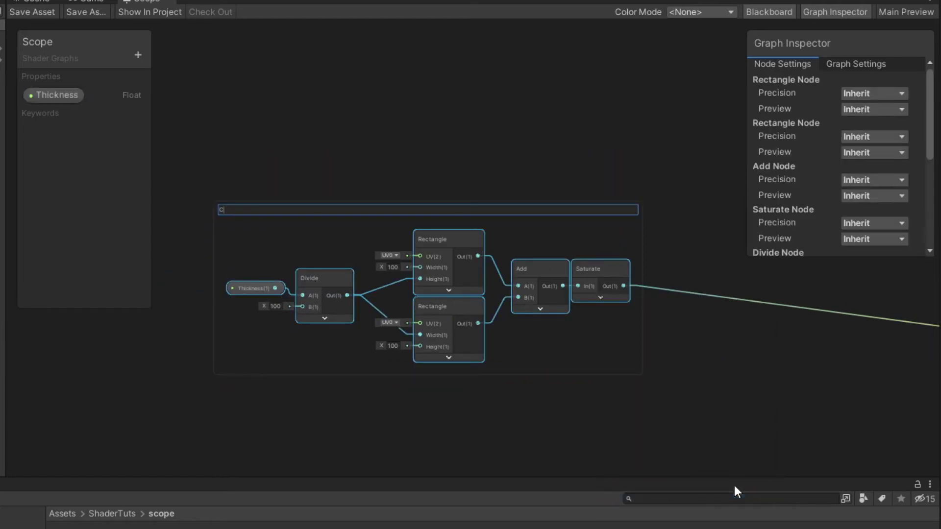
pyautogui.write('rossHair')
# Step: Create a View Direction node in empty graph space and feed its output into a new Normalize node
pyautogui.rightClick(224, 232)
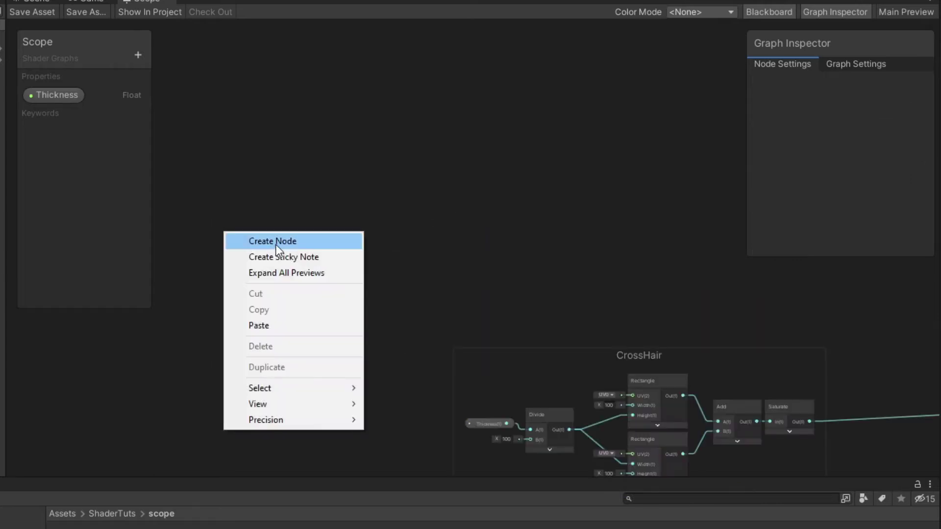
pyautogui.click(273, 241)
pyautogui.write('vi')
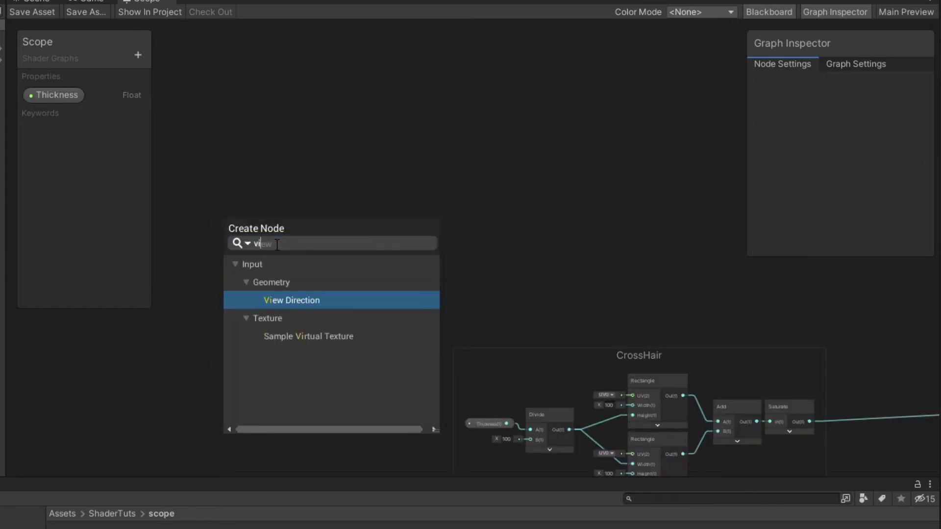
pyautogui.press('Return')
pyautogui.moveTo(275, 243); pyautogui.dragTo(372, 238)
pyautogui.write('normalize')
pyautogui.press('Return')
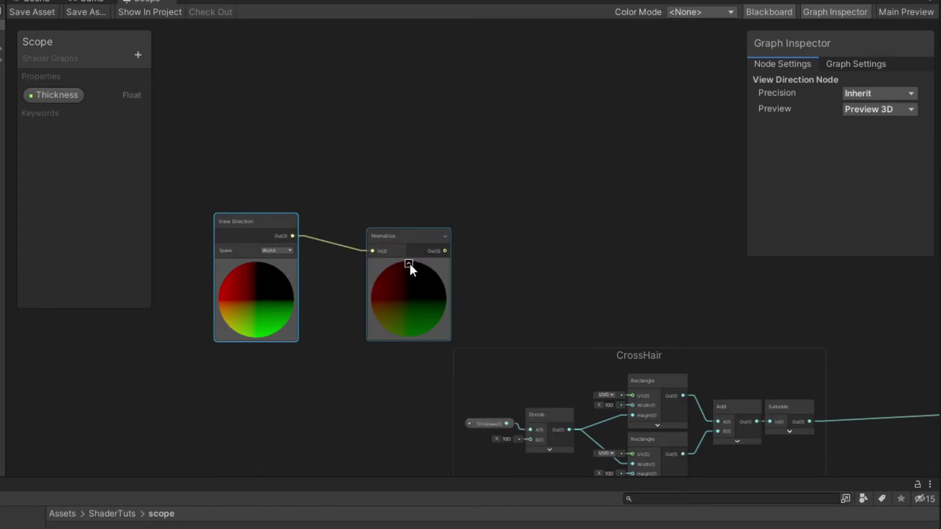
# Step: Collapse the View Direction and Normalize previews and set the View Direction's Space to Tangent
pyautogui.click(410, 264)
pyautogui.click(256, 264)
pyautogui.click(360, 234)
pyautogui.scroll(3, 267, 268)
pyautogui.click(272, 237)
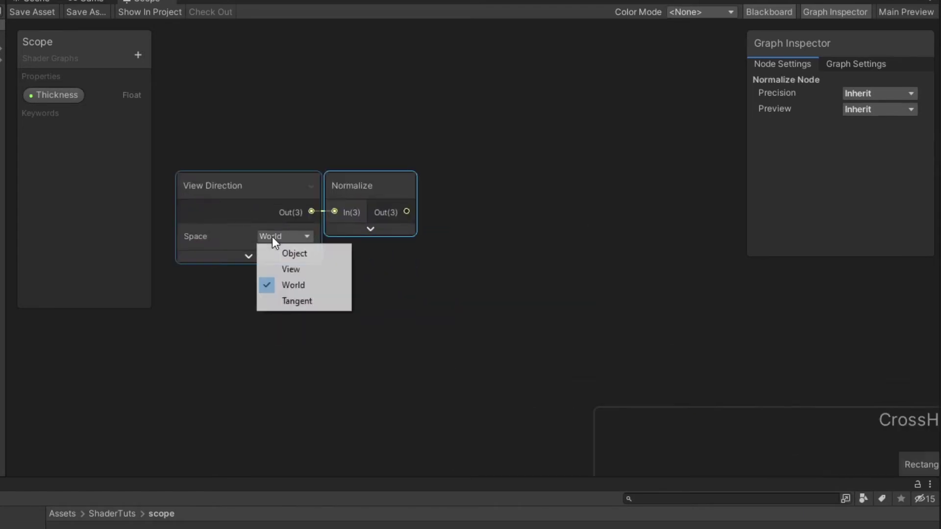
pyautogui.click(311, 302)
# Step: Create a Negate node, connect the Normalize output to it, and collapse its preview
pyautogui.scroll(-3, 318, 289)
pyautogui.scroll(2, 318, 289)
pyautogui.rightClick(425, 257)
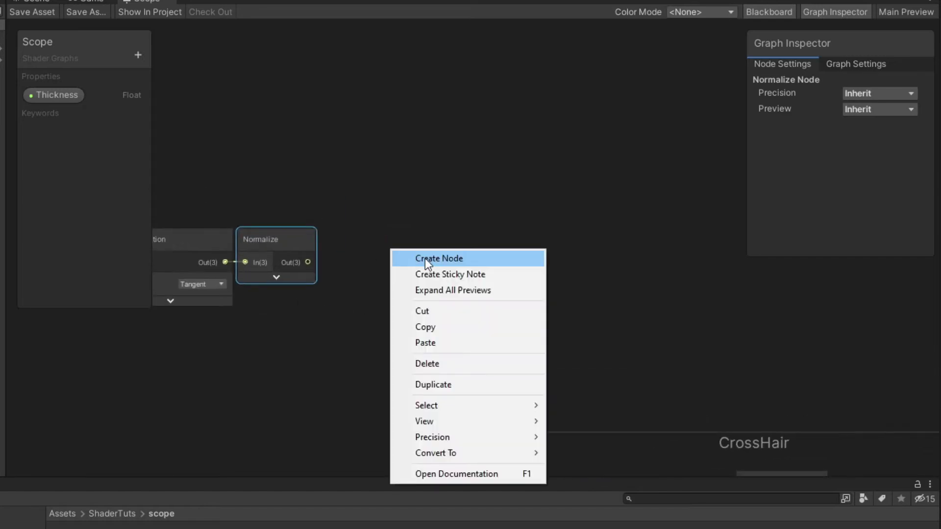
pyautogui.click(426, 260)
pyautogui.write('neg')
pyautogui.press('Return')
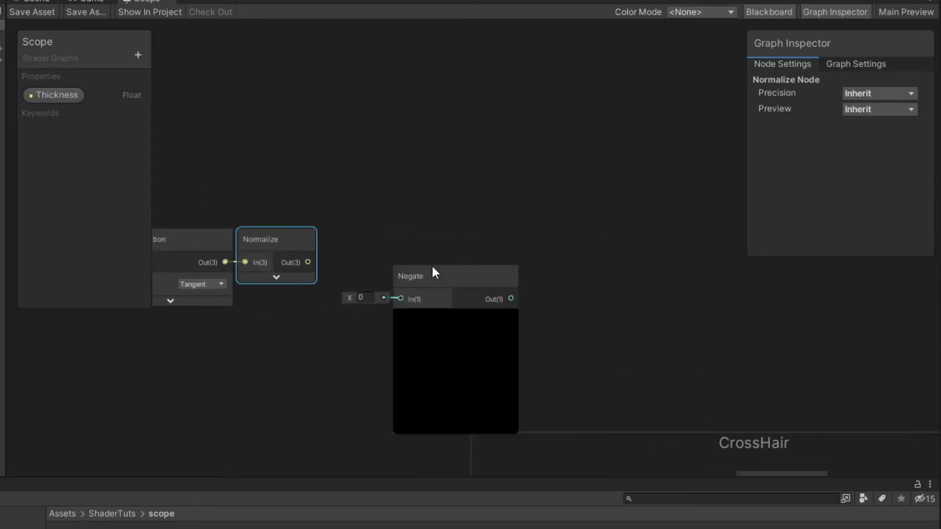
pyautogui.moveTo(308, 262); pyautogui.dragTo(338, 249)
pyautogui.click(450, 322)
pyautogui.click(456, 319)
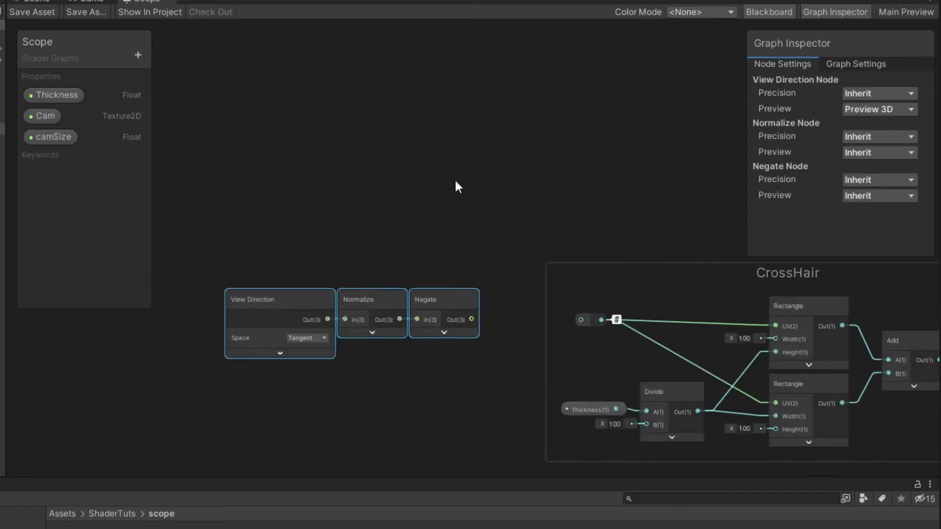
# Step: Create a Tiling And Offset node and arrange it between the View Direction chain and the CrossHair group
pyautogui.rightClick(454, 178)
pyautogui.click(493, 189)
pyautogui.write('til')
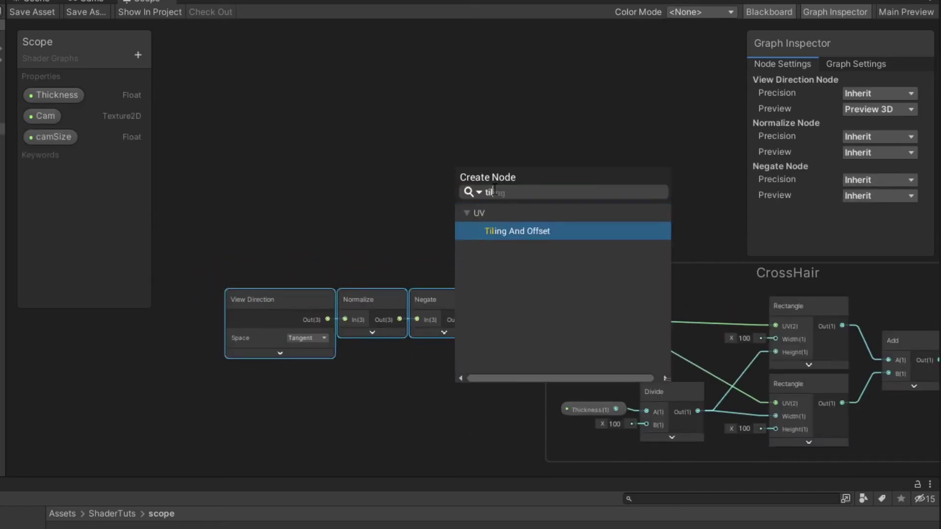
pyautogui.press('Return')
pyautogui.click(259, 394)
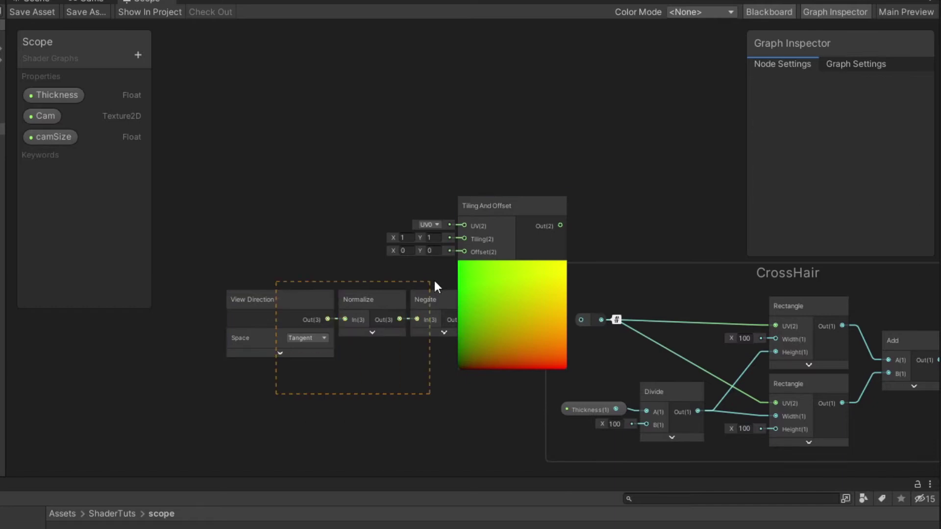
pyautogui.moveTo(434, 287); pyautogui.dragTo(431, 289)
pyautogui.moveTo(341, 328); pyautogui.dragTo(240, 354)
pyautogui.moveTo(493, 211); pyautogui.dragTo(442, 253)
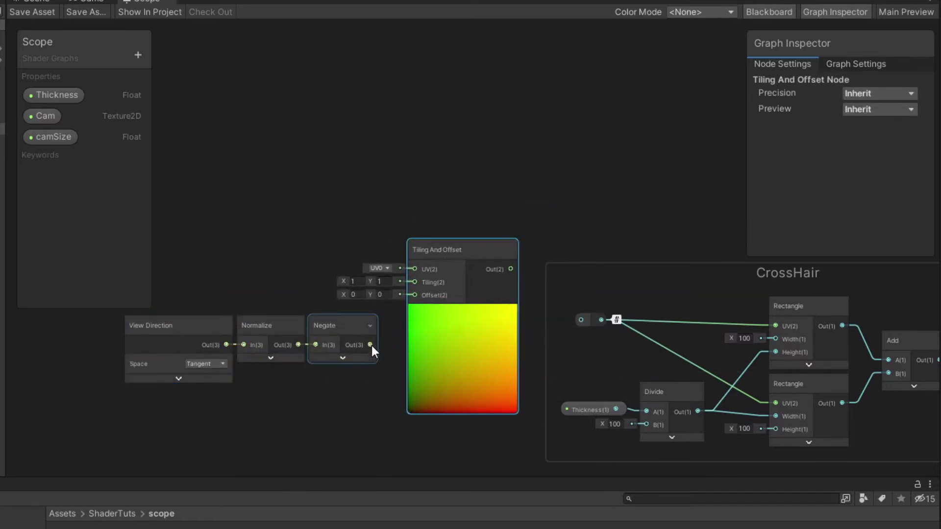
# Step: Connect Negate to the Tiling And Offset's Offset and its output to the Rectangles' UV redirect, and inspect the Scene view
pyautogui.moveTo(370, 345); pyautogui.dragTo(416, 294)
pyautogui.moveTo(511, 269); pyautogui.dragTo(582, 319)
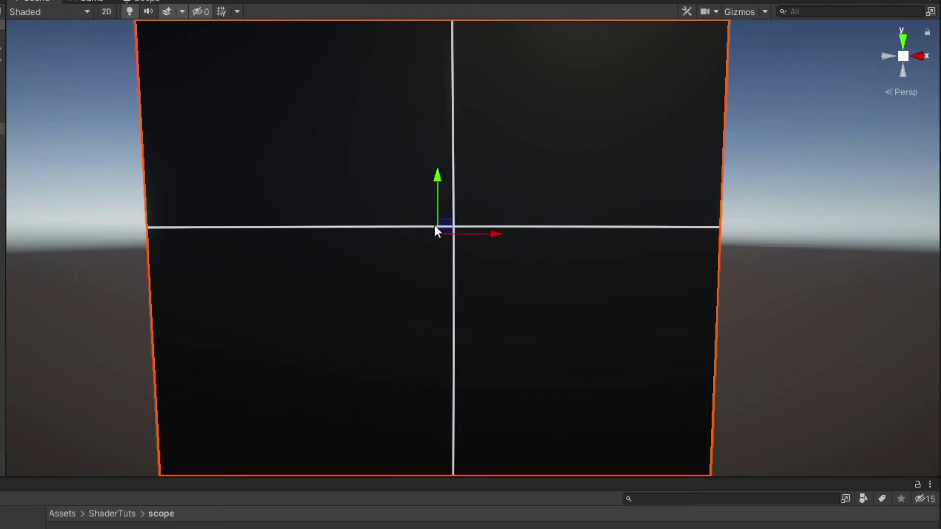
pyautogui.moveTo(437, 229); pyautogui.dragTo(445, 170, button='right')
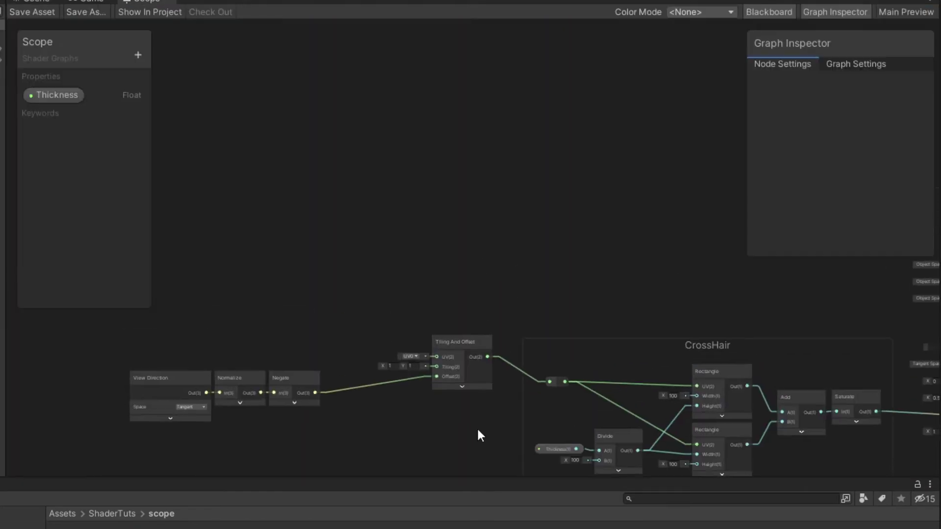
# Step: Add a Texture 2D property named Cam to the Scope shader graph
pyautogui.click(130, 55)
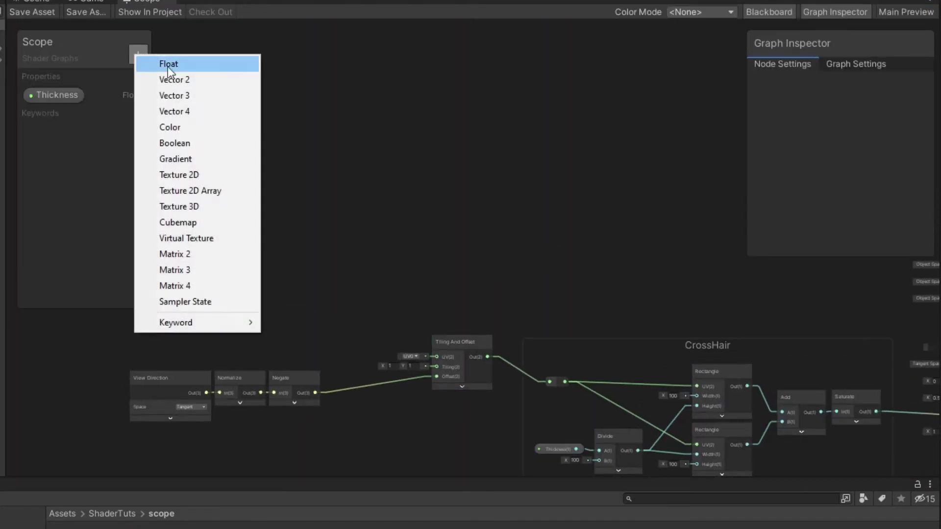
pyautogui.click(224, 173)
pyautogui.write('Cam')
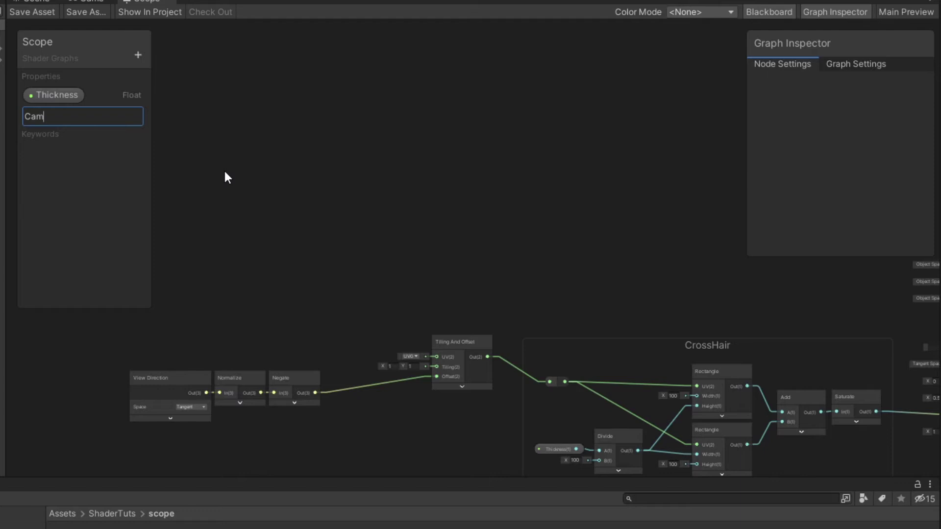
pyautogui.press('Return')
# Step: Add a float property named CamSize to the Scope shader graph
pyautogui.click(139, 55)
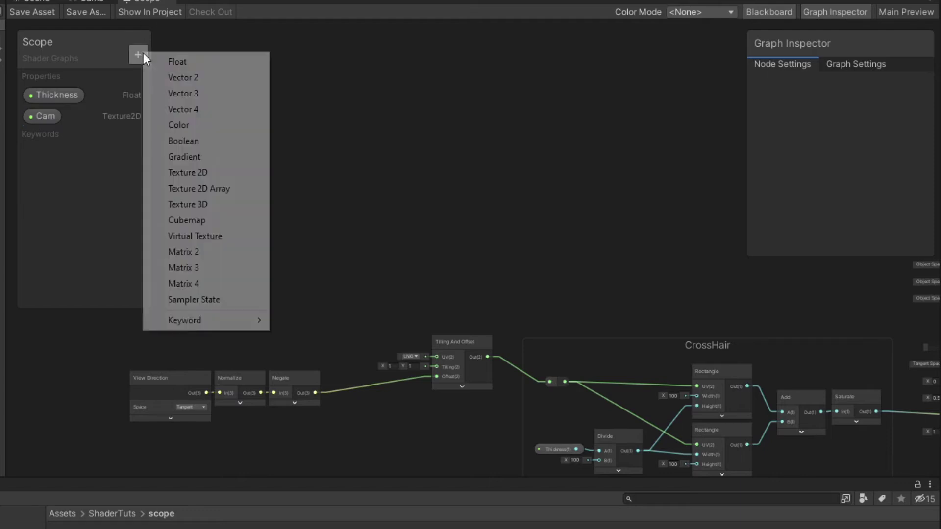
pyautogui.click(183, 63)
pyautogui.write('Cam')
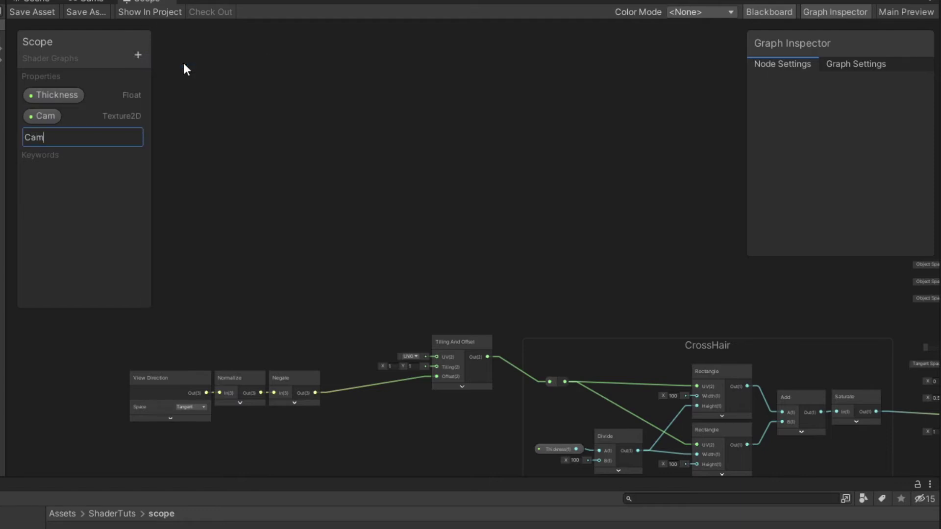
pyautogui.write('Size')
pyautogui.press('Return')
# Step: Create a Sample Texture 2D node above the CrossHair group and feed its Texture input from the Cam property
pyautogui.rightClick(508, 196)
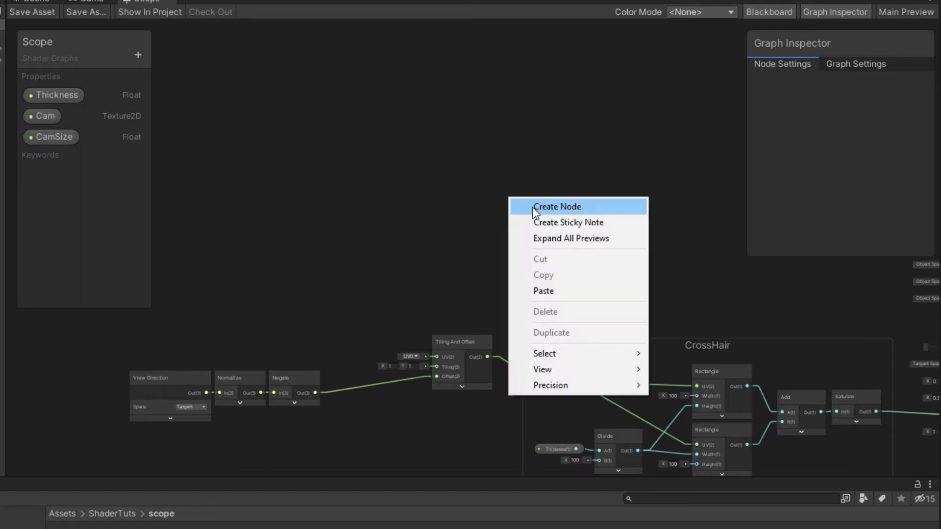
pyautogui.click(533, 205)
pyautogui.write('sample')
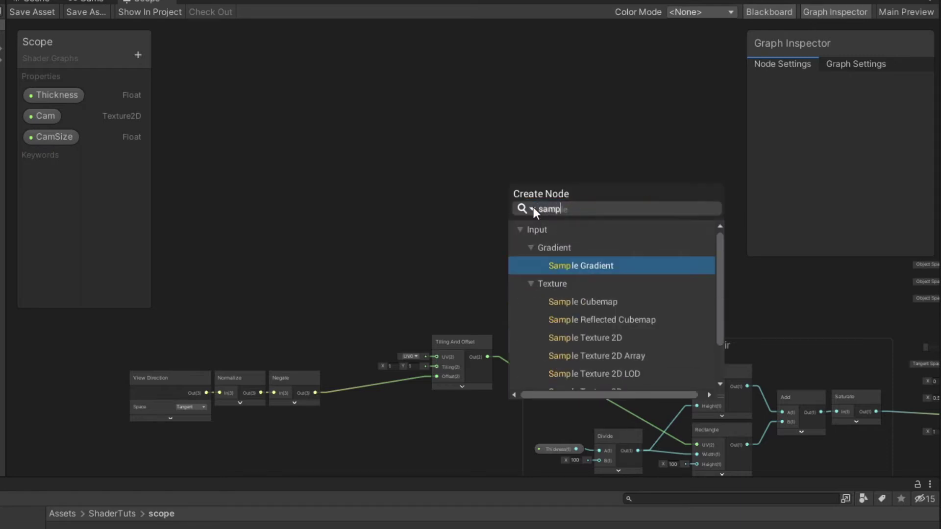
pyautogui.press('Down')
pyautogui.press('Down')
pyautogui.press('Down')
pyautogui.press('Down')
pyautogui.press('Return')
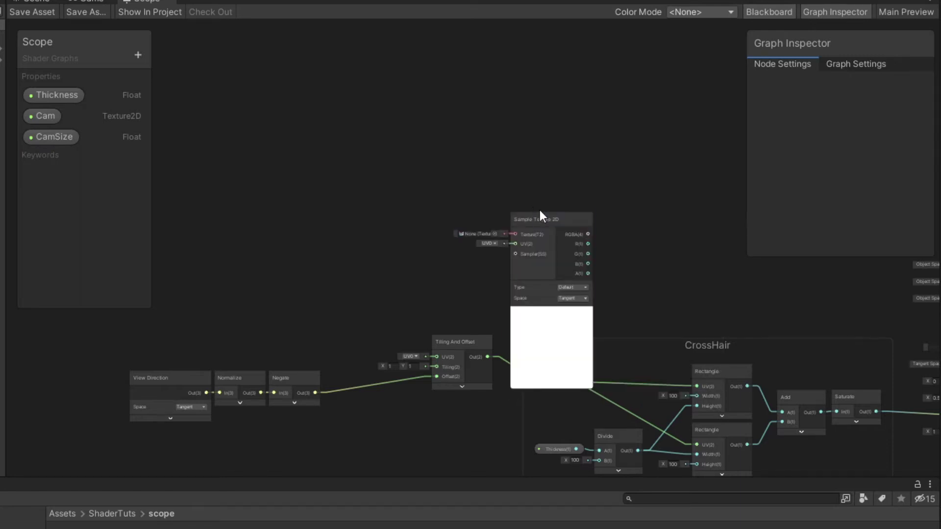
pyautogui.moveTo(540, 210); pyautogui.dragTo(552, 178)
pyautogui.moveTo(44, 118); pyautogui.dragTo(404, 166)
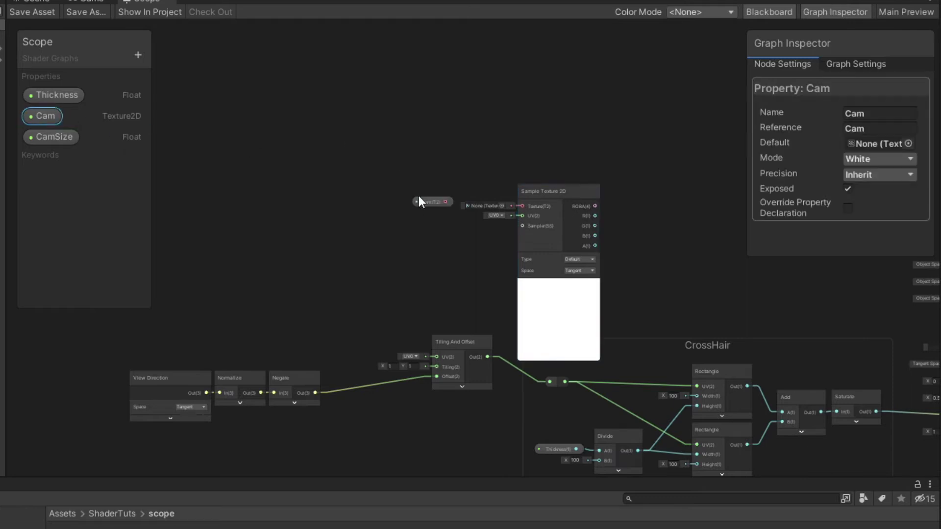
pyautogui.moveTo(445, 202); pyautogui.dragTo(522, 205)
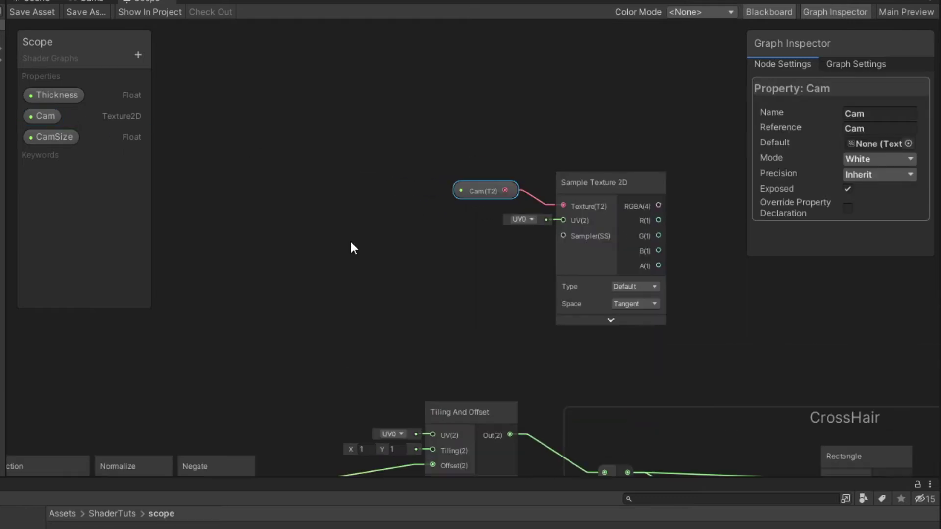
# Step: Create a Tiling And Offset node with collapsed preview and connect its output to the Sample Texture 2D's UV
pyautogui.press('space')
pyautogui.write('ti')
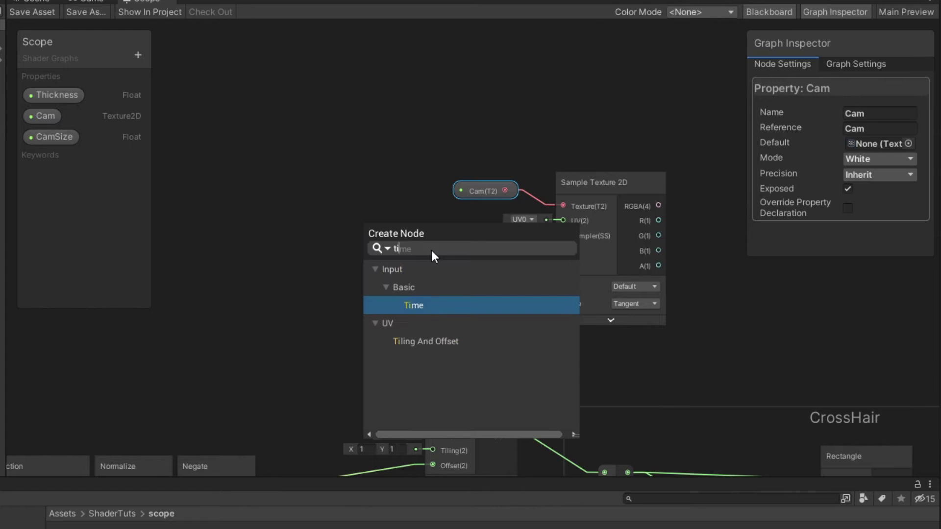
pyautogui.write('l')
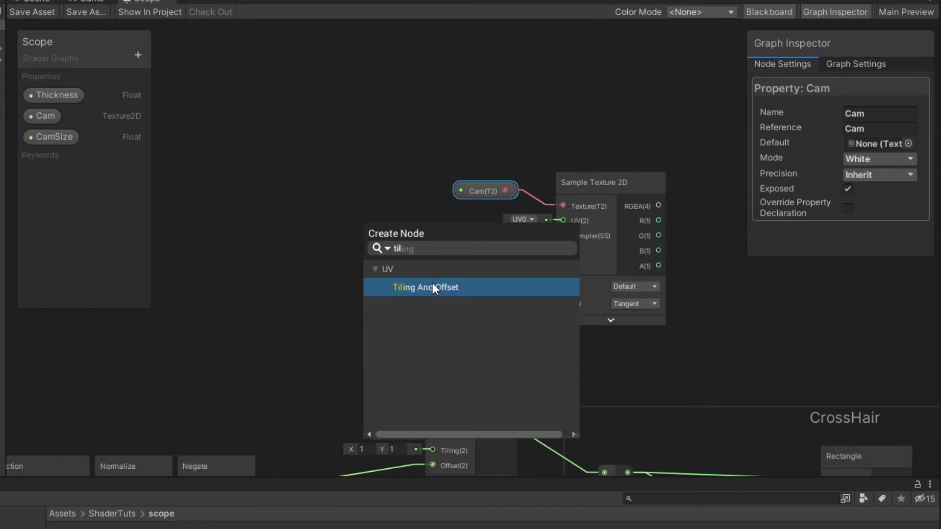
pyautogui.click(432, 288)
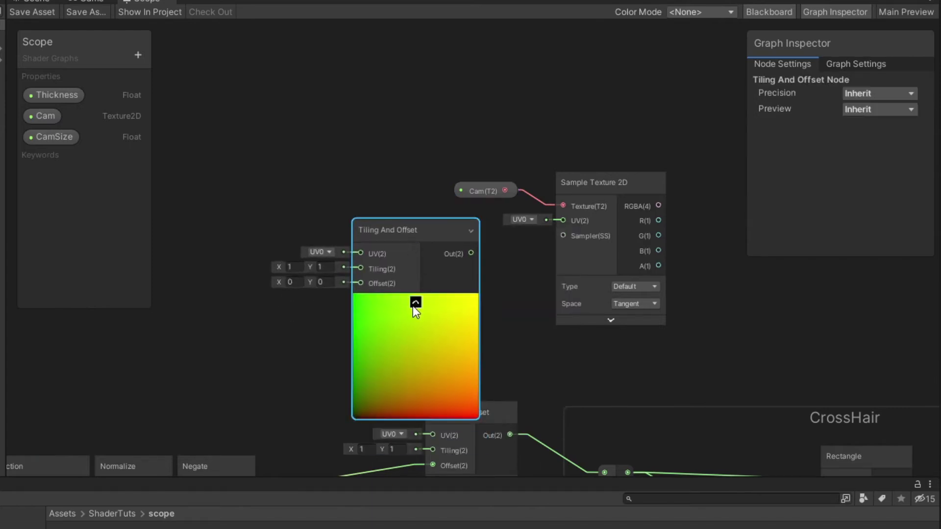
pyautogui.click(414, 302)
pyautogui.moveTo(422, 248); pyautogui.dragTo(451, 225)
# Step: Connect the Sample Texture 2D's RGBA to Emission and Negate's output to the upper Tiling And Offset's Offset
pyautogui.scroll(-4, 563, 284)
pyautogui.moveTo(768, 340); pyautogui.dragTo(439, 277, button='middle')
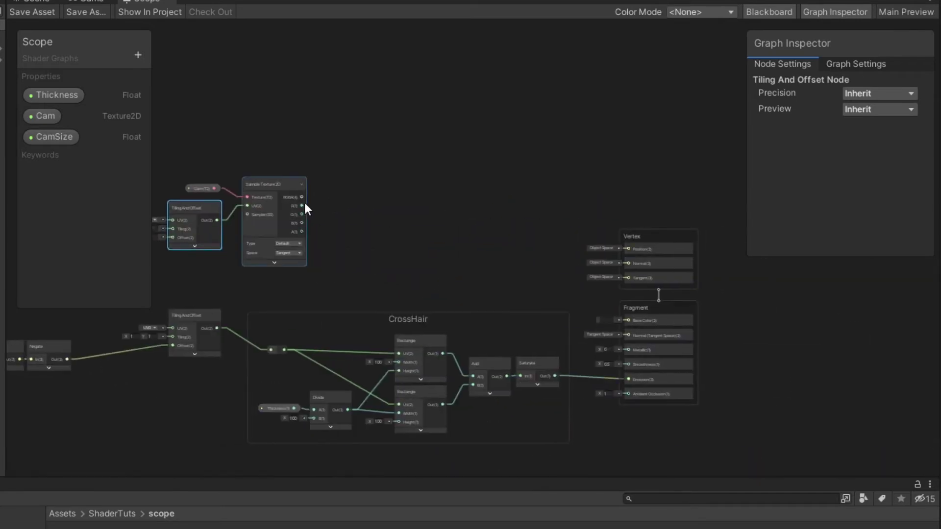
pyautogui.moveTo(307, 197); pyautogui.dragTo(628, 363)
pyautogui.moveTo(402, 229); pyautogui.dragTo(639, 237, button='middle')
pyautogui.scroll(3, 399, 290)
pyautogui.moveTo(352, 344); pyautogui.dragTo(512, 161)
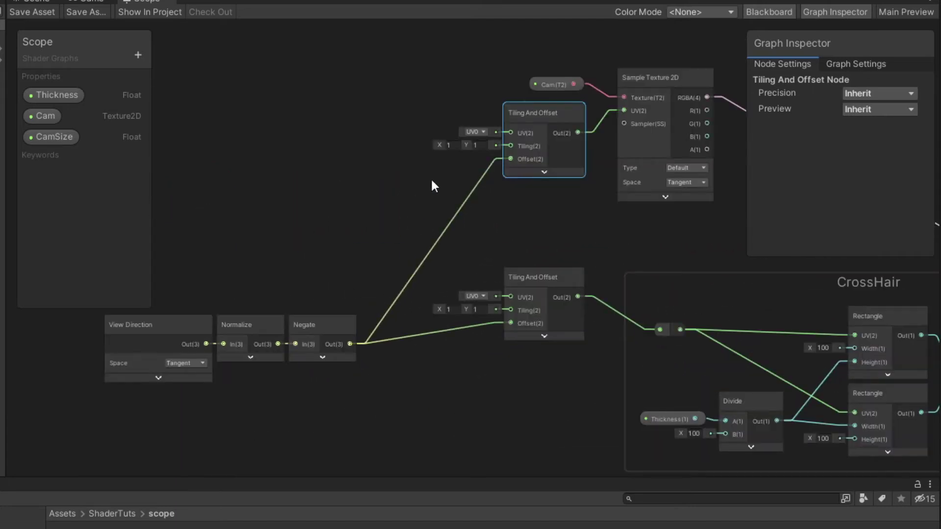
# Step: Fly around the scope quad in the Scene view to examine how the camera texture shifts with the view angle
pyautogui.click(33, 2)
pyautogui.moveTo(429, 205)
pyautogui.mouseDown(button='right')
pyautogui.moveTo(423, 227)
pyautogui.moveTo(433, 190)
pyautogui.moveTo(433, 201)
pyautogui.mouseUp(button='right')
pyautogui.press('w')
pyautogui.press('a')
pyautogui.press('d')
pyautogui.press('a')
pyautogui.press('s')
pyautogui.press('w')
pyautogui.click(149, 1)
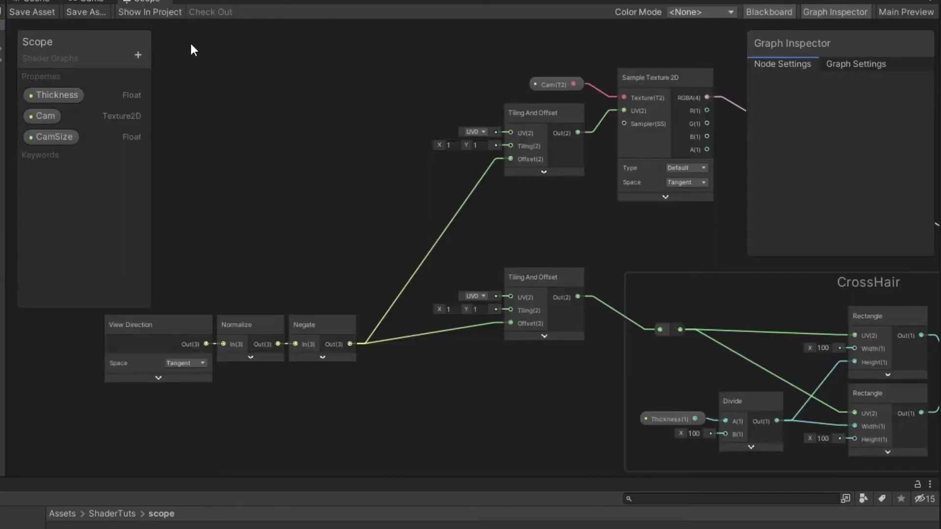
# Step: Create a UV node and place it in the free area above the View Direction chain
pyautogui.scroll(3, 397, 181)
pyautogui.rightClick(405, 127)
pyautogui.click(431, 134)
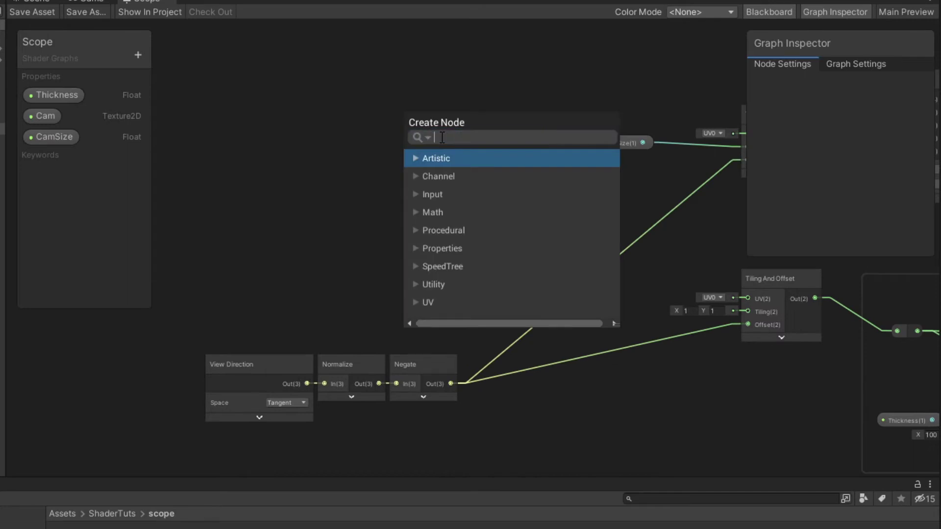
pyautogui.write('uv')
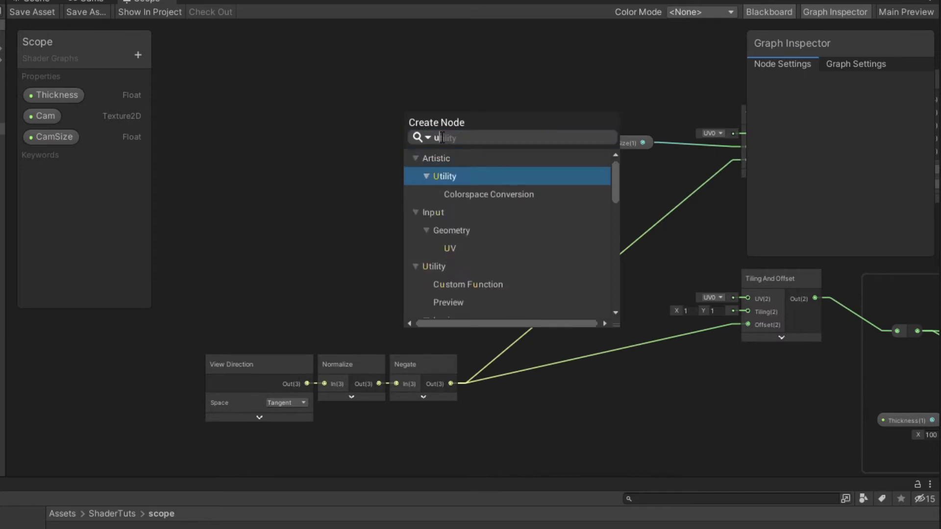
pyautogui.press('Return')
pyautogui.moveTo(457, 142); pyautogui.dragTo(322, 107)
# Step: Create a Remap node, connect UV to its In and its output to the upper Tiling And Offset's UV, collapsing its preview
pyautogui.rightClick(456, 123)
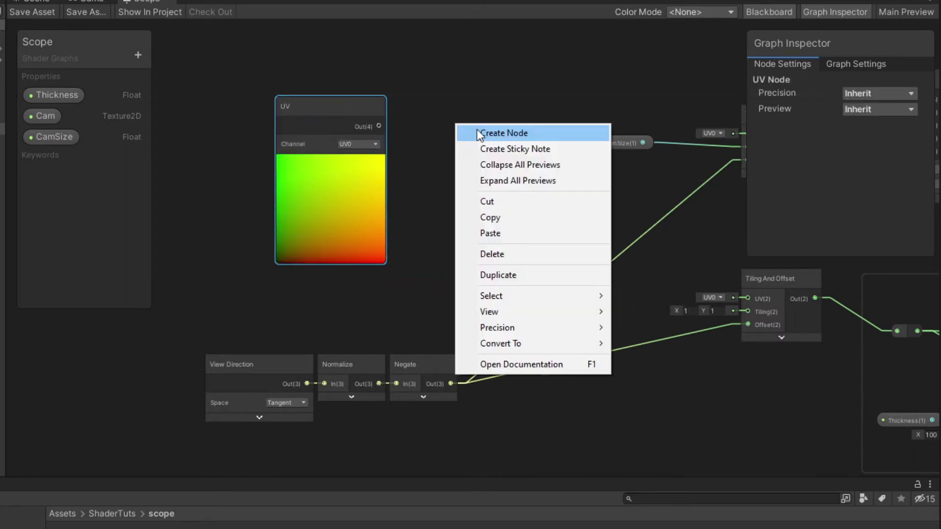
pyautogui.click(479, 129)
pyautogui.write('rema')
pyautogui.press('Return')
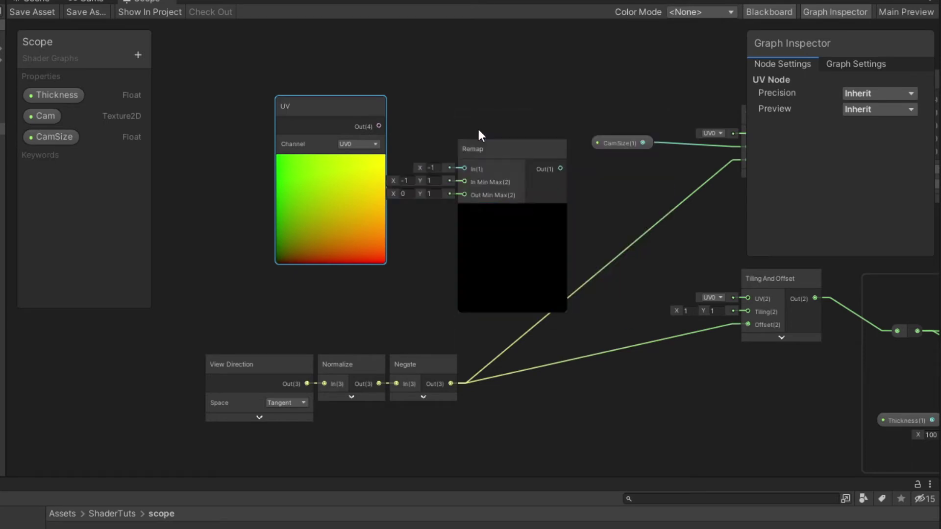
pyautogui.moveTo(379, 126); pyautogui.dragTo(464, 169)
pyautogui.moveTo(519, 143); pyautogui.dragTo(379, 215, button='middle')
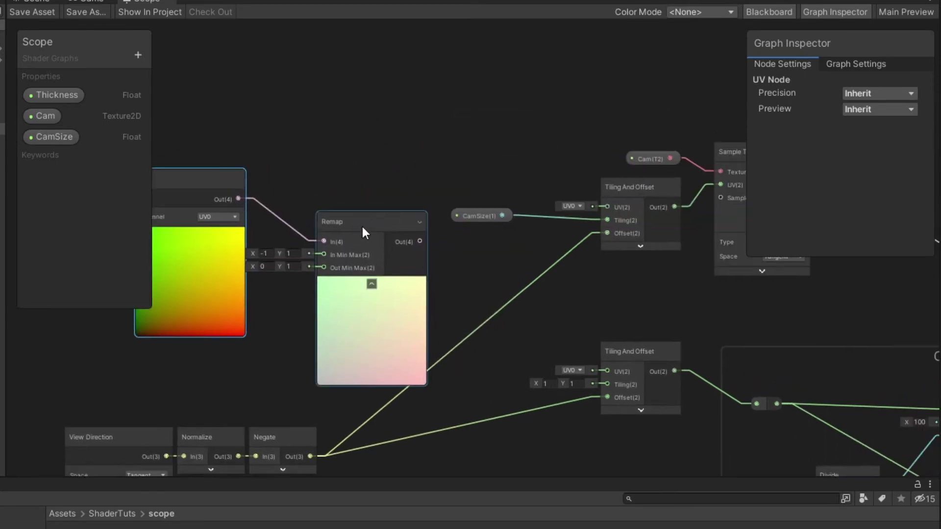
pyautogui.moveTo(380, 218)
pyautogui.mouseDown()
pyautogui.moveTo(399, 197)
pyautogui.moveTo(385, 215)
pyautogui.mouseUp()
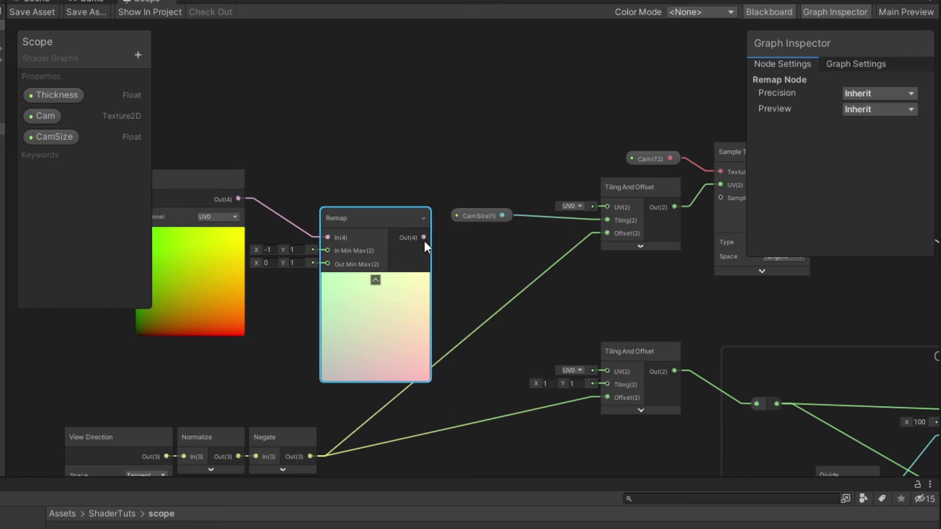
pyautogui.moveTo(424, 239); pyautogui.dragTo(606, 208)
pyautogui.click(375, 280)
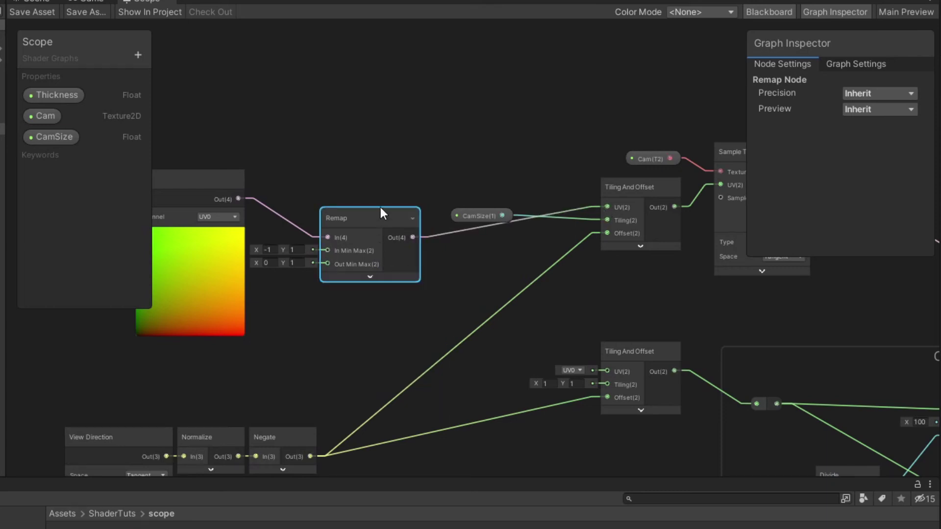
# Step: Rearrange the Remap, CamSize and upper Tiling And Offset nodes to free space before the Sample Texture 2D
pyautogui.moveTo(380, 207); pyautogui.dragTo(370, 184)
pyautogui.click(491, 216)
pyautogui.moveTo(491, 215); pyautogui.dragTo(445, 266, button='middle')
pyautogui.moveTo(445, 266); pyautogui.dragTo(452, 187)
pyautogui.moveTo(583, 233); pyautogui.dragTo(466, 243)
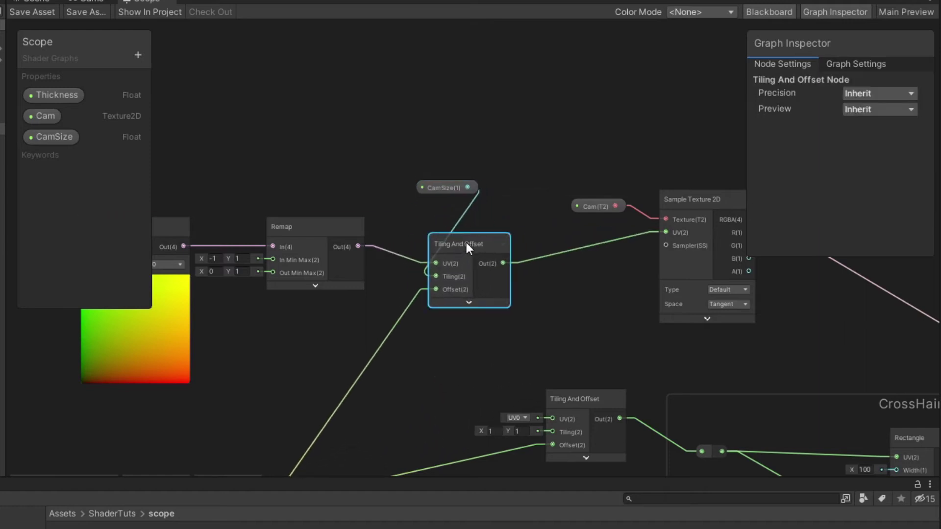
pyautogui.moveTo(447, 185); pyautogui.dragTo(378, 185)
# Step: Insert a second Remap node between the upper Tiling And Offset's output and the Sample Texture 2D's UV
pyautogui.press('space')
pyautogui.write('re')
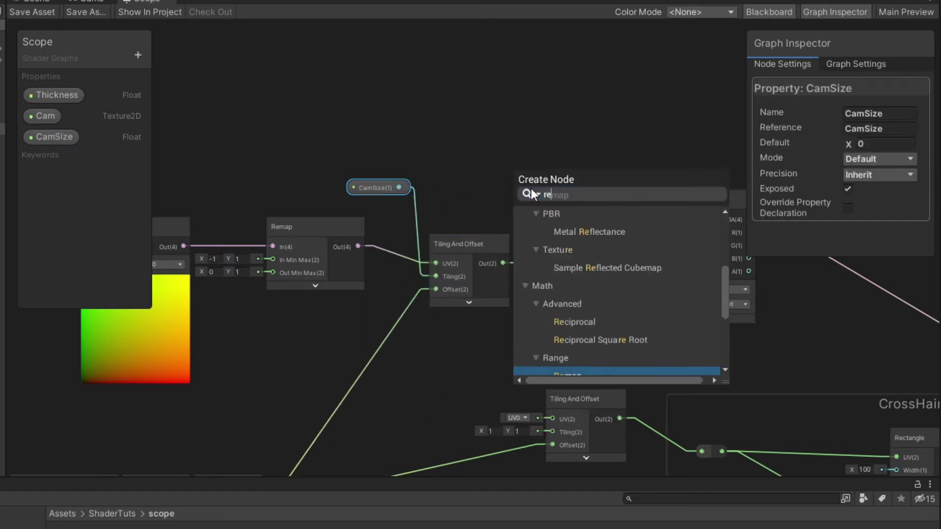
pyautogui.write('ma')
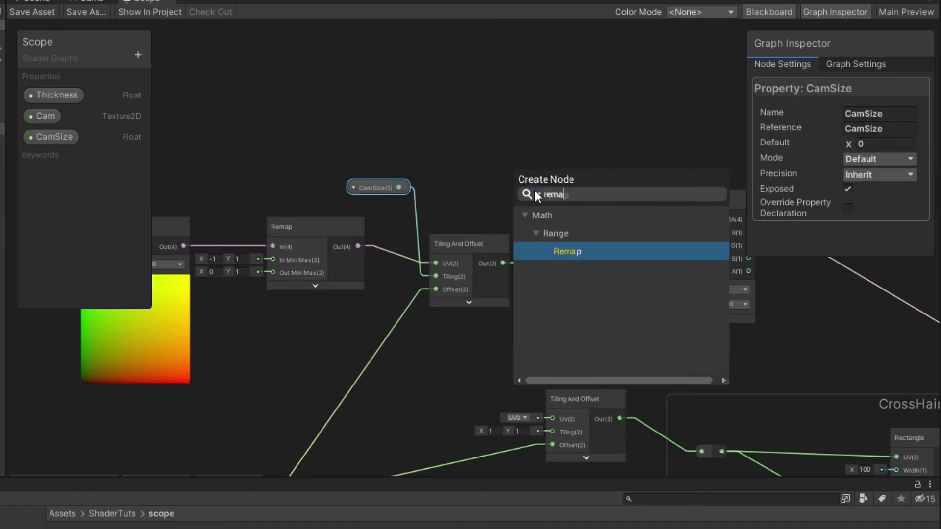
pyautogui.doubleClick(583, 257)
pyautogui.moveTo(564, 222); pyautogui.dragTo(589, 280)
pyautogui.moveTo(503, 263); pyautogui.dragTo(547, 286)
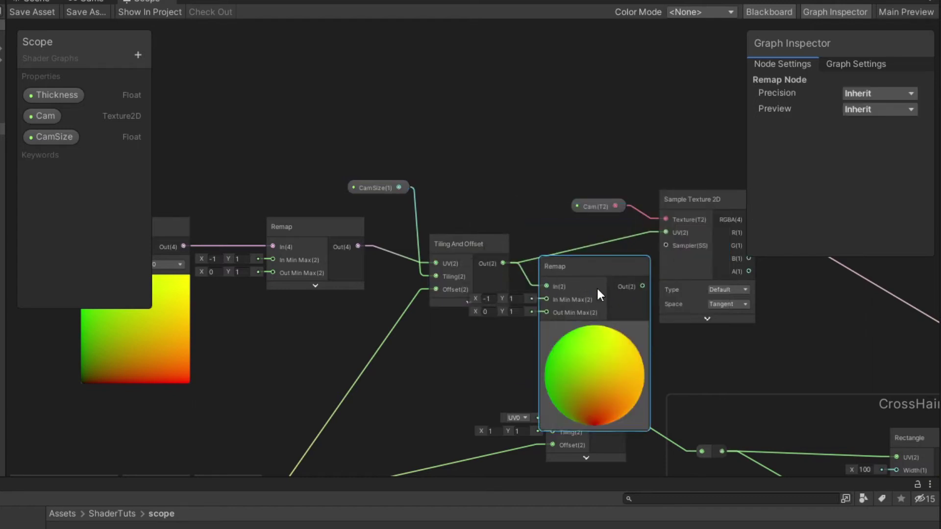
pyautogui.moveTo(642, 287); pyautogui.dragTo(666, 232)
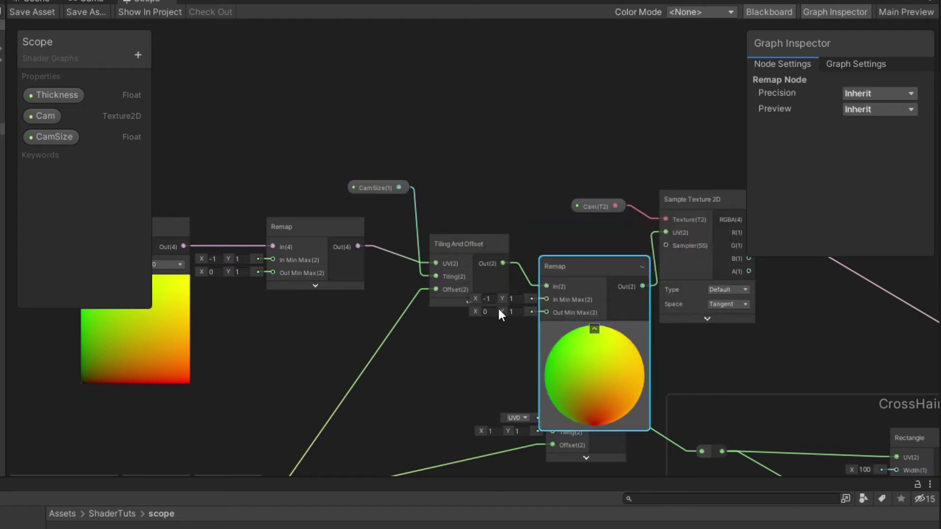
# Step: Set the first Remap's In Min Max to 0 and 1 and its Out Min Max to -1 and 1
pyautogui.moveTo(474, 327); pyautogui.dragTo(511, 340, button='middle')
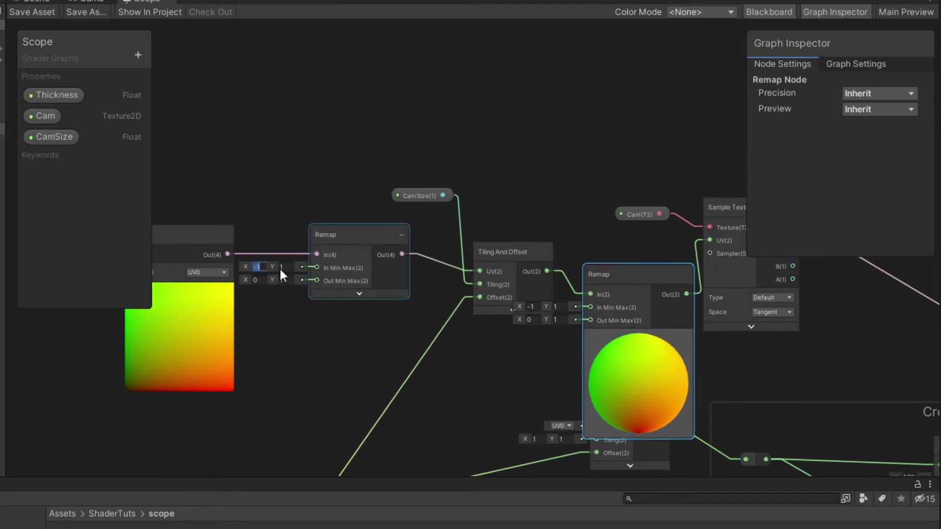
pyautogui.write('0')
pyautogui.click(265, 280)
pyautogui.write('-1')
pyautogui.click(302, 325)
# Step: Collapse the second Remap and UV previews and tidy the node chain leading to the Sample Texture 2D
pyautogui.click(638, 332)
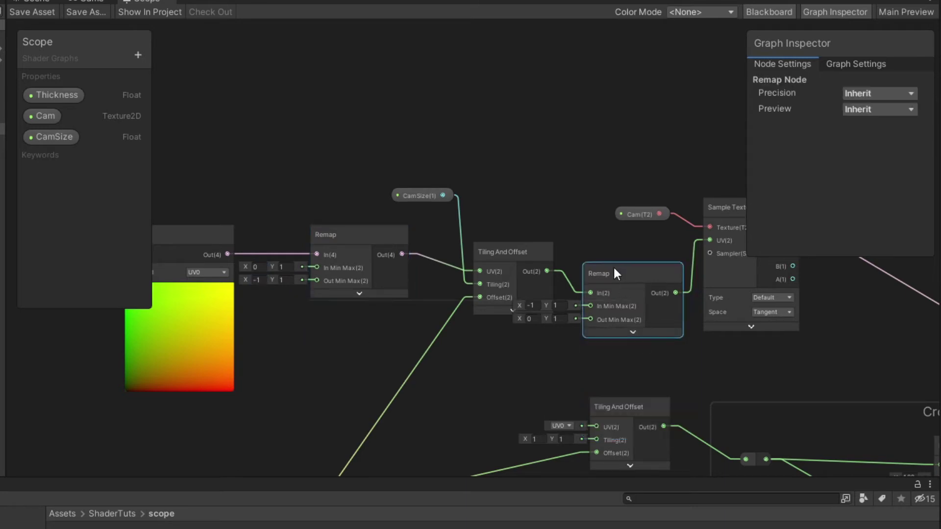
pyautogui.moveTo(615, 270); pyautogui.dragTo(623, 265)
pyautogui.moveTo(498, 255); pyautogui.dragTo(516, 226)
pyautogui.moveTo(421, 197); pyautogui.dragTo(442, 197)
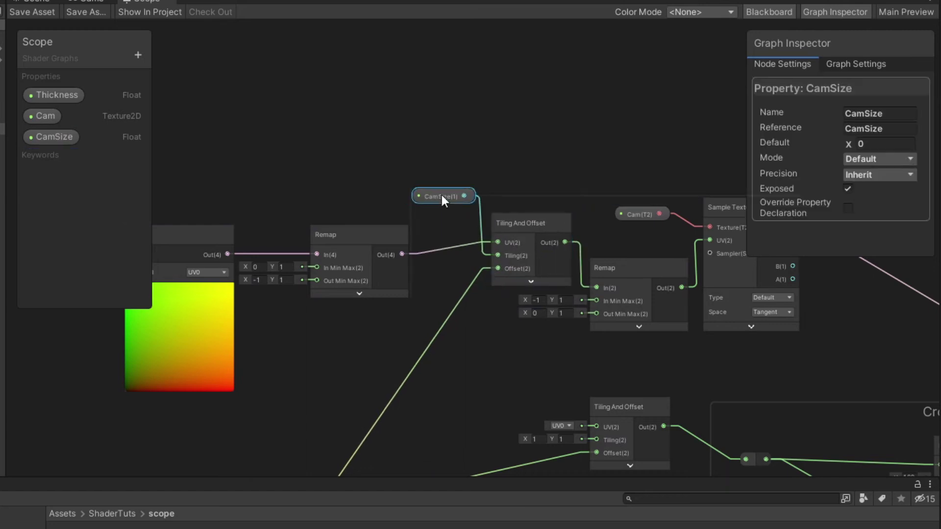
pyautogui.moveTo(336, 251); pyautogui.dragTo(365, 245)
pyautogui.moveTo(294, 243); pyautogui.dragTo(341, 252, button='middle')
pyautogui.moveTo(229, 249); pyautogui.dragTo(323, 206)
pyautogui.click(279, 283)
pyautogui.click(448, 139)
pyautogui.moveTo(448, 139); pyautogui.dragTo(409, 143, button='middle')
# Step: Save the shader graph and adjust the scope material's CamSize while viewing the quad in the Scene view
pyautogui.click(32, 16)
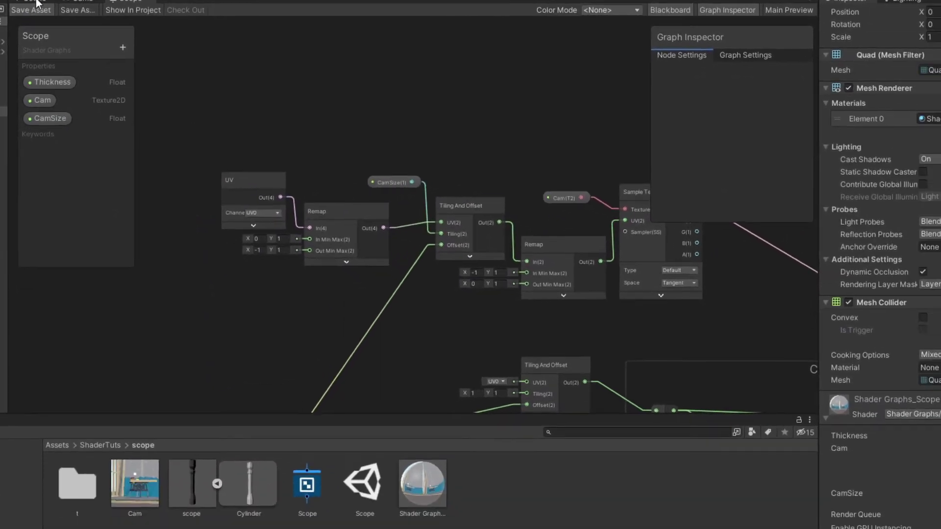
pyautogui.click(36, 1)
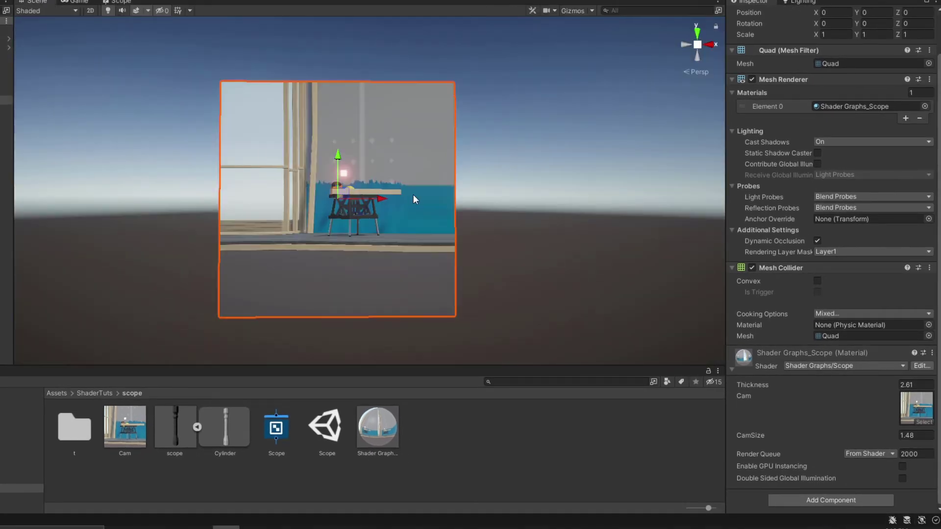
pyautogui.moveTo(828, 437)
pyautogui.mouseDown()
pyautogui.moveTo(845, 434)
pyautogui.moveTo(807, 437)
pyautogui.moveTo(828, 435)
pyautogui.mouseUp()
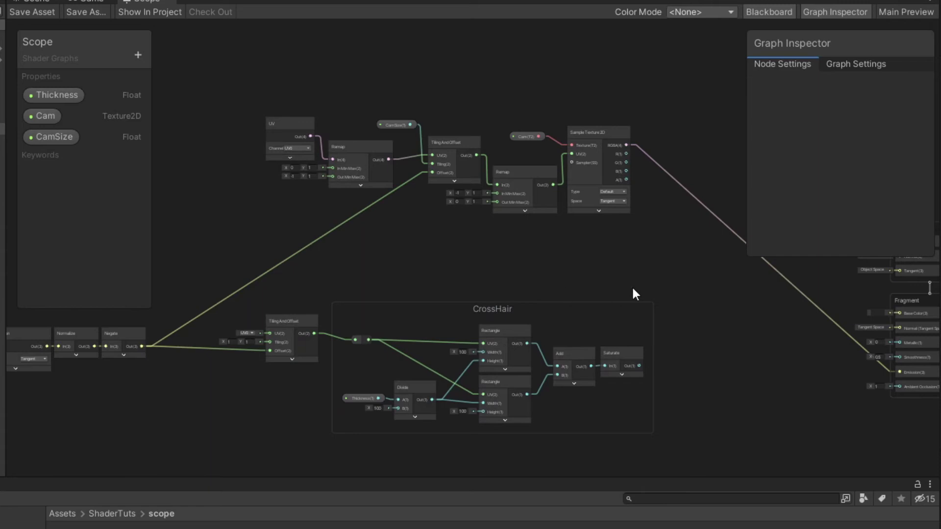
# Step: Create a Lerp node and place it between the CrossHair group and the Fragment block
pyautogui.moveTo(631, 286); pyautogui.dragTo(412, 298, button='middle')
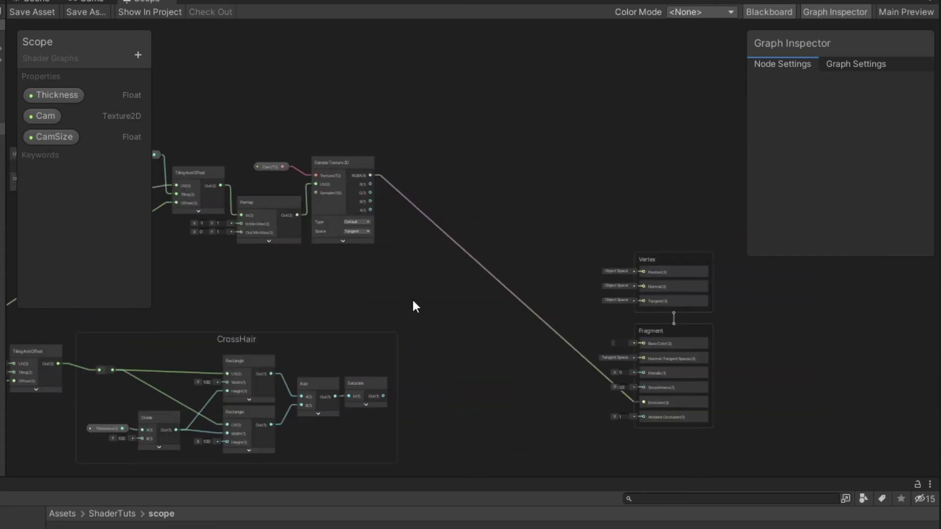
pyautogui.rightClick(413, 302)
pyautogui.click(438, 307)
pyautogui.write('ler')
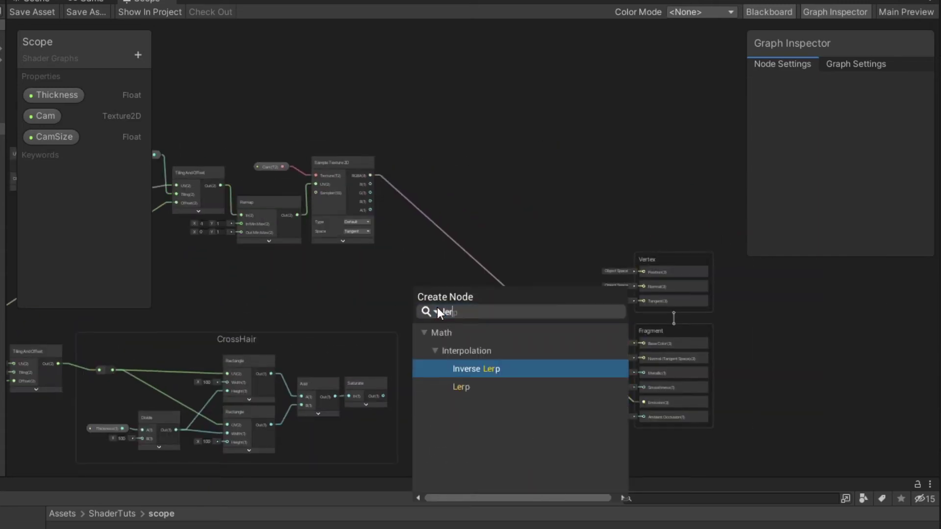
pyautogui.press('Down')
pyautogui.press('Return')
pyautogui.scroll(4, 436, 312)
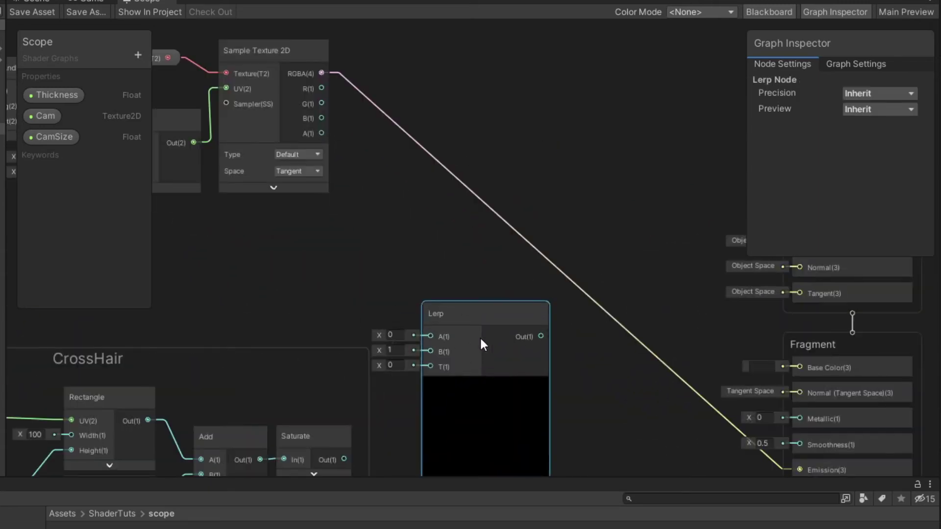
pyautogui.moveTo(481, 338); pyautogui.dragTo(517, 308)
# Step: Connect the Sample Texture 2D's RGBA output to the Lerp's A input
pyautogui.moveTo(424, 351); pyautogui.dragTo(457, 310, button='middle')
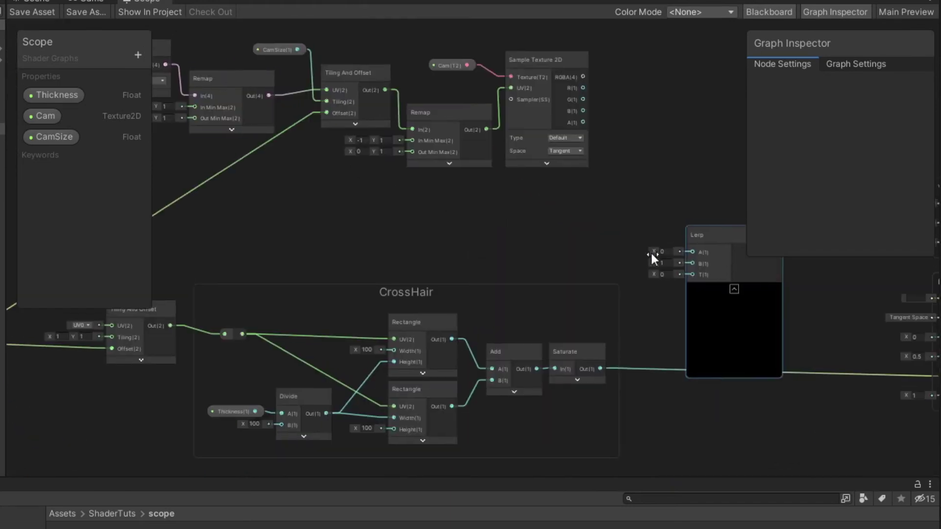
pyautogui.moveTo(651, 252); pyautogui.dragTo(521, 268, button='middle')
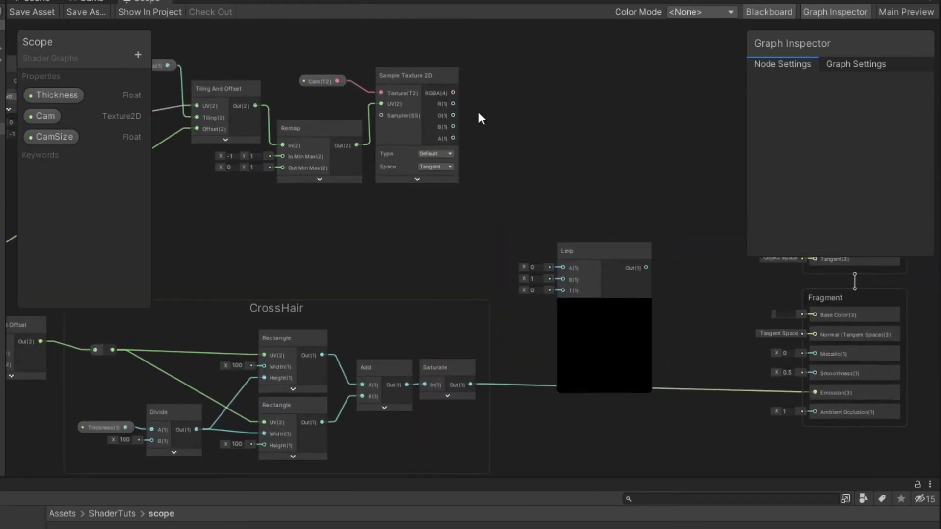
pyautogui.moveTo(453, 93); pyautogui.dragTo(563, 269)
pyautogui.scroll(3, 526, 294)
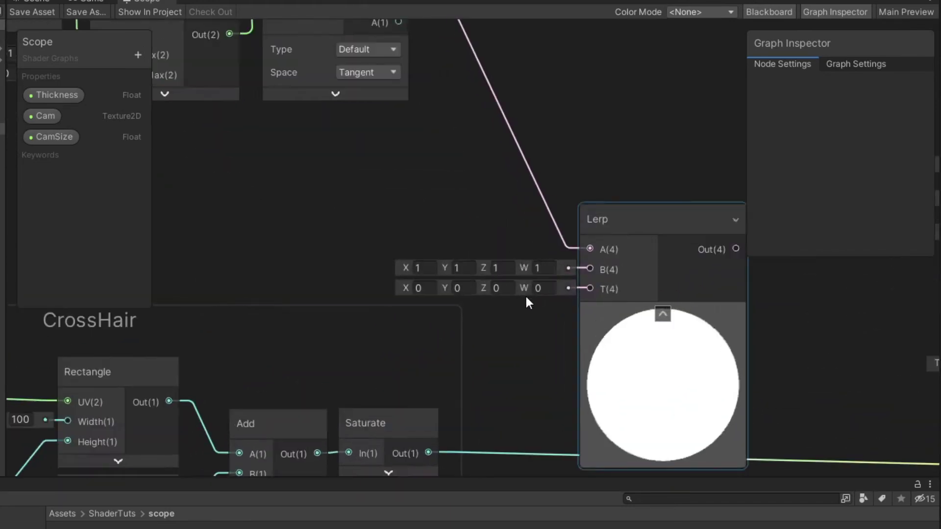
# Step: Add a Color property named CrossHairColor to the Scope shader graph
pyautogui.click(138, 55)
pyautogui.click(208, 127)
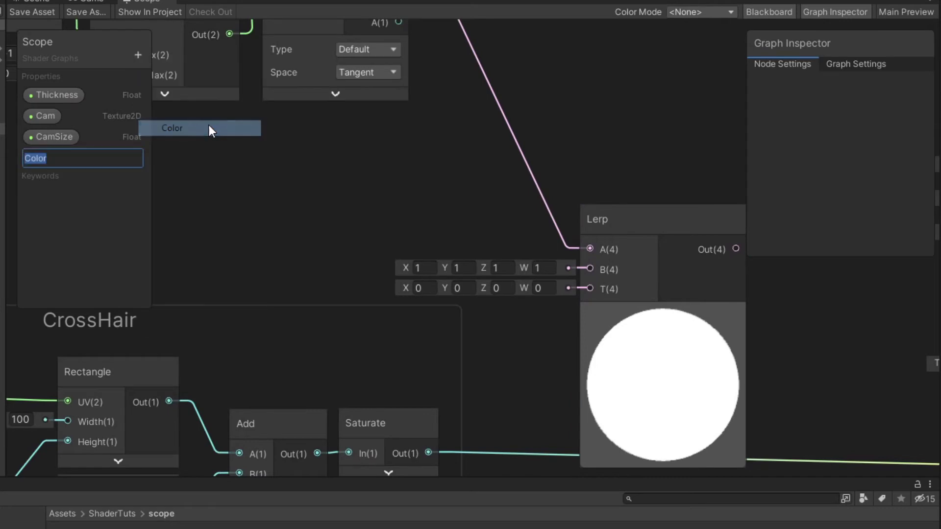
pyautogui.write('Cross')
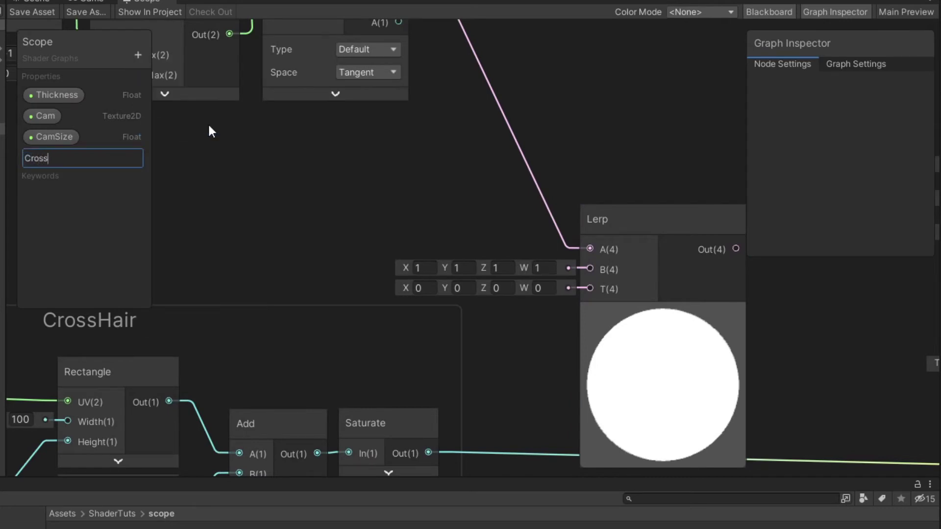
pyautogui.write('HairColor')
pyautogui.press('Return')
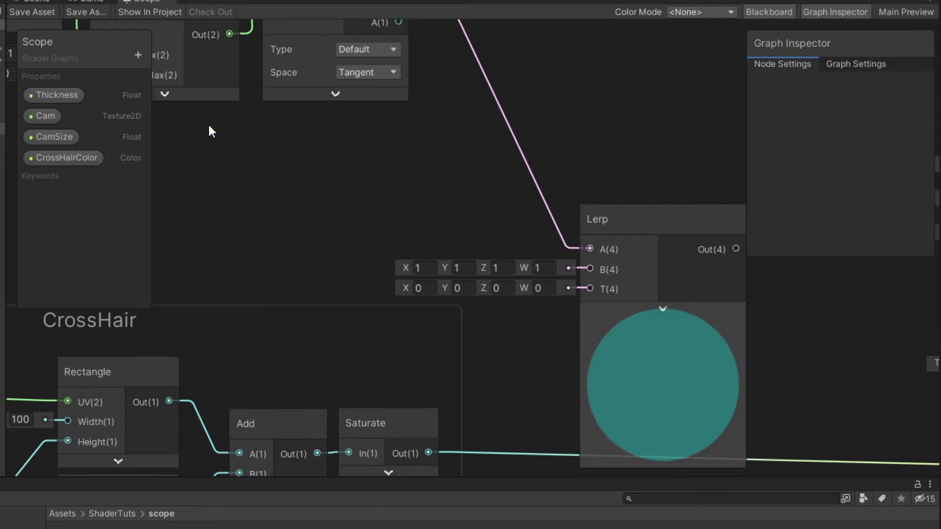
# Step: Place a CamSize node near the Lerp and set the CrossHairColor property's mode to HDR
pyautogui.moveTo(59, 138); pyautogui.dragTo(338, 201)
pyautogui.click(95, 158)
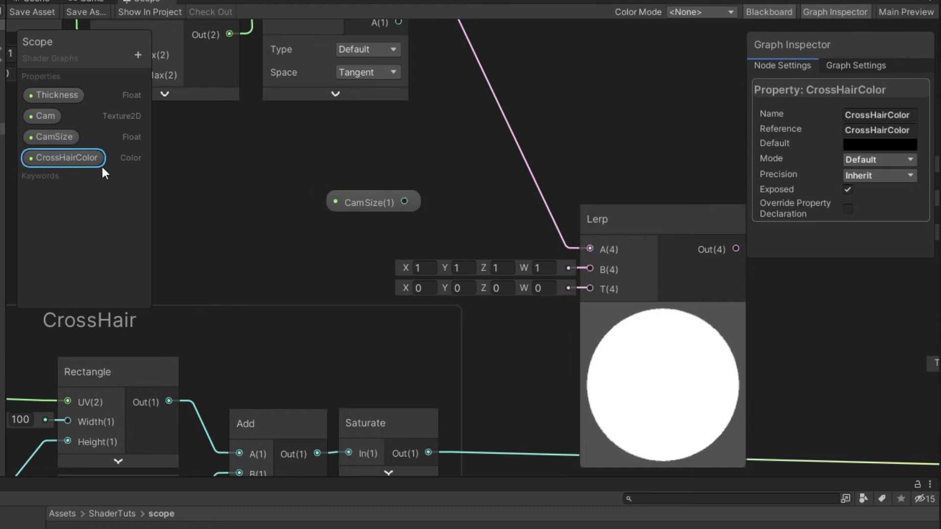
pyautogui.click(889, 161)
pyautogui.click(877, 193)
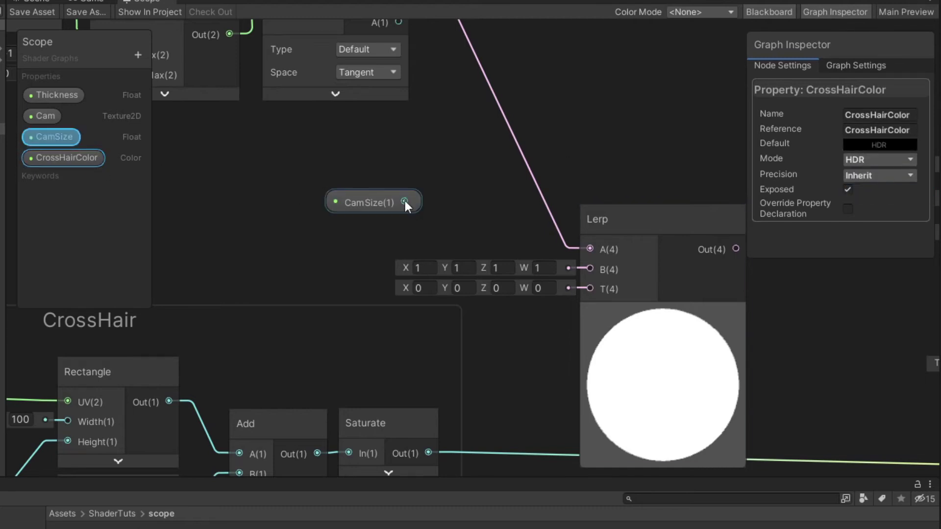
# Step: Connect the CamSize node to the Lerp's B input and the crosshair Saturate output to its T input
pyautogui.moveTo(404, 201); pyautogui.dragTo(590, 269)
pyautogui.moveTo(376, 211); pyautogui.dragTo(406, 244)
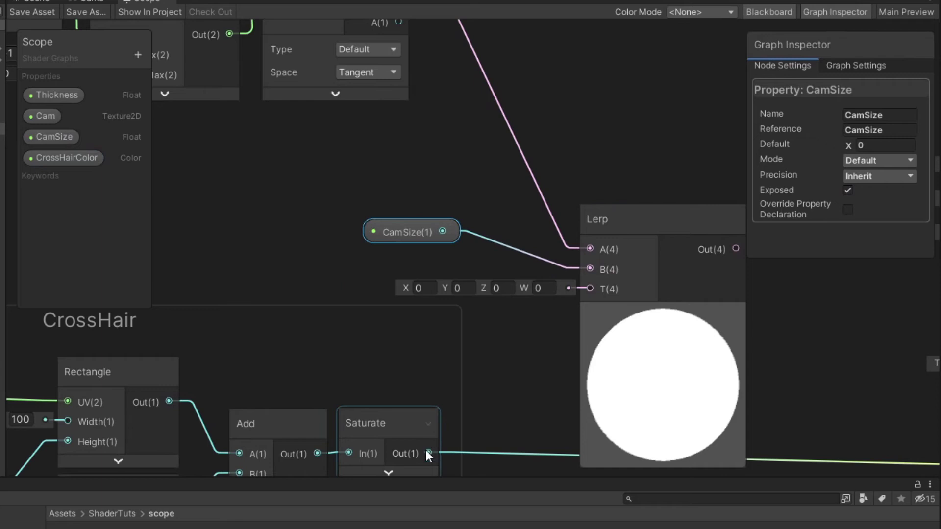
pyautogui.moveTo(428, 451); pyautogui.dragTo(590, 269)
# Step: Connect the Lerp's output to the Fragment's Emission and replace CamSize with CrossHairColor on the Lerp's B input
pyautogui.scroll(-2, 370, 345)
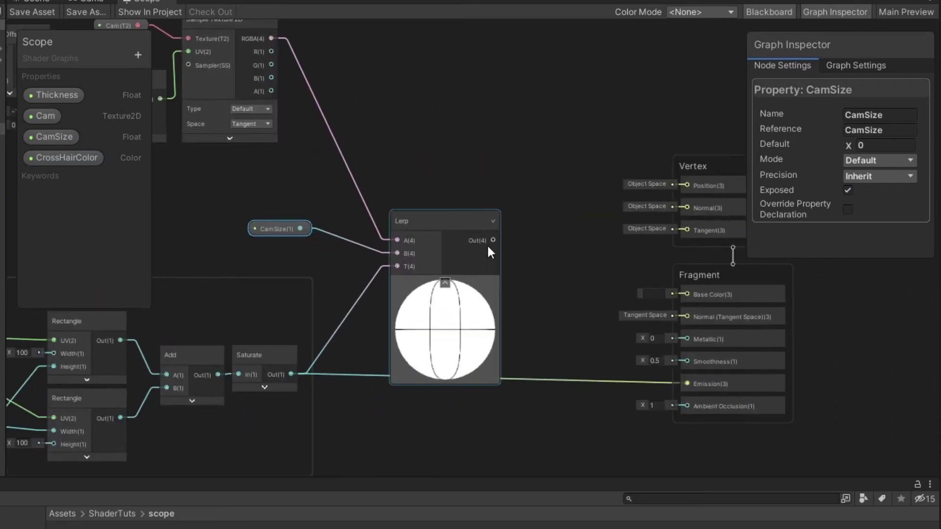
pyautogui.moveTo(493, 240); pyautogui.dragTo(688, 383)
pyautogui.moveTo(71, 160); pyautogui.dragTo(397, 253)
pyautogui.click(266, 228)
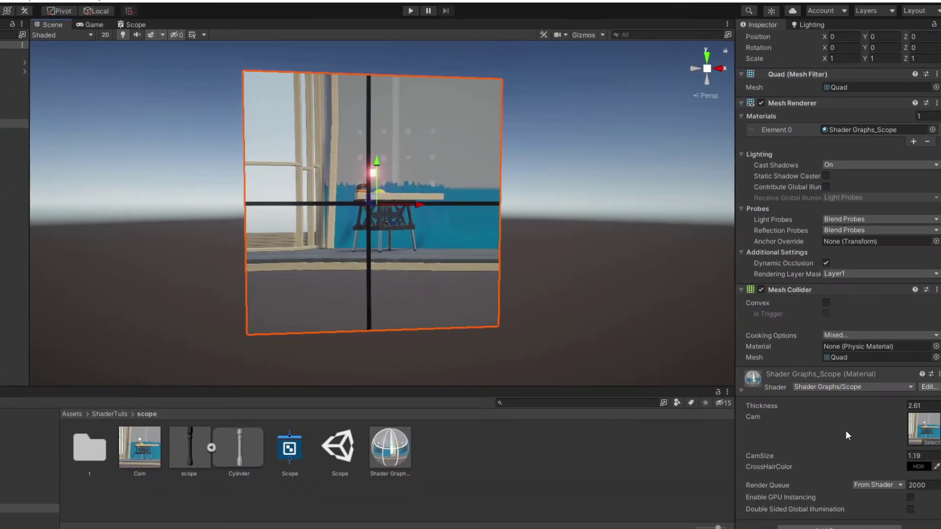
# Step: Try a glowing red HDR CrossHairColor at intensity 5.1 on the scope material and return the colour to black
pyautogui.click(919, 464)
pyautogui.moveTo(886, 318)
pyautogui.mouseDown()
pyautogui.moveTo(787, 354)
pyautogui.moveTo(824, 294)
pyautogui.moveTo(889, 318)
pyautogui.mouseUp()
pyautogui.moveTo(878, 472); pyautogui.dragTo(891, 472)
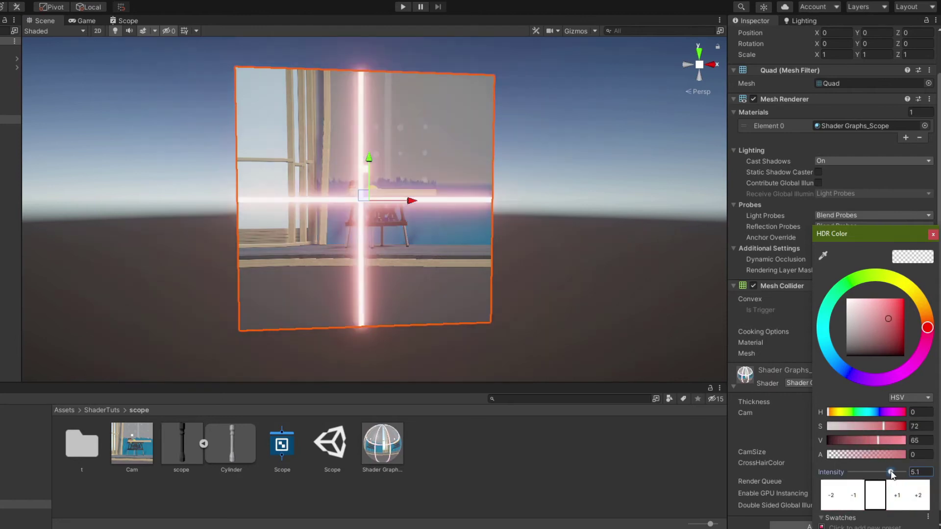
pyautogui.moveTo(862, 343); pyautogui.dragTo(834, 360)
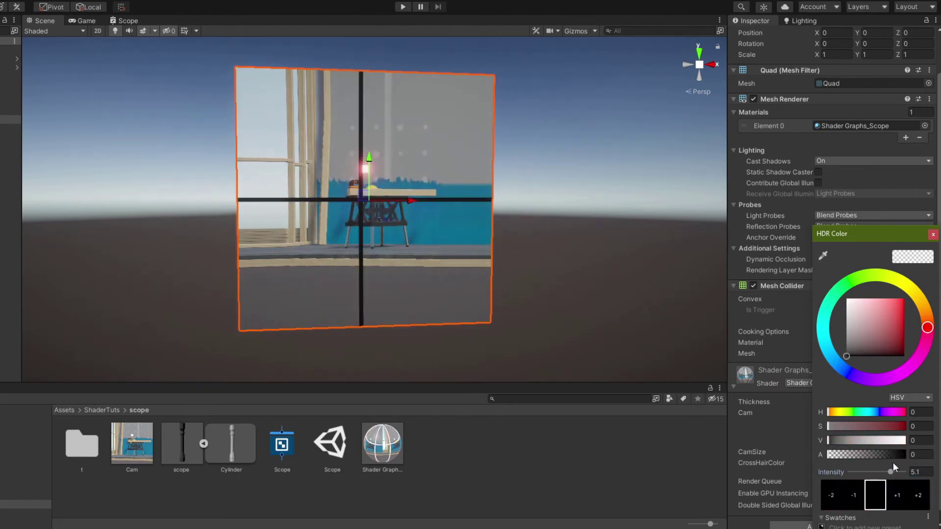
pyautogui.click(921, 473)
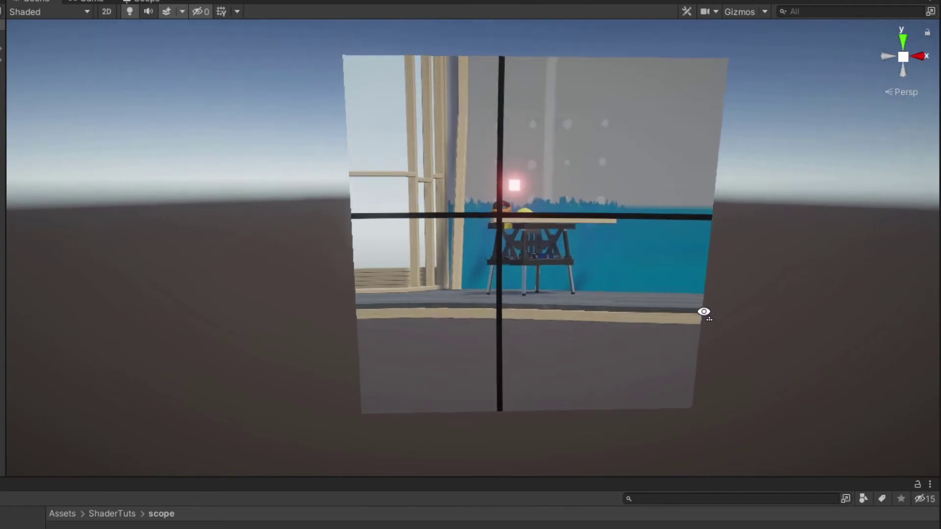
# Step: Examine the crosshair and camera image on the quad from different distances and angles in the Scene view
pyautogui.press('e')
pyautogui.moveTo(703, 311); pyautogui.dragTo(541, 230, button='right')
pyautogui.press('q')
pyautogui.click(144, 1)
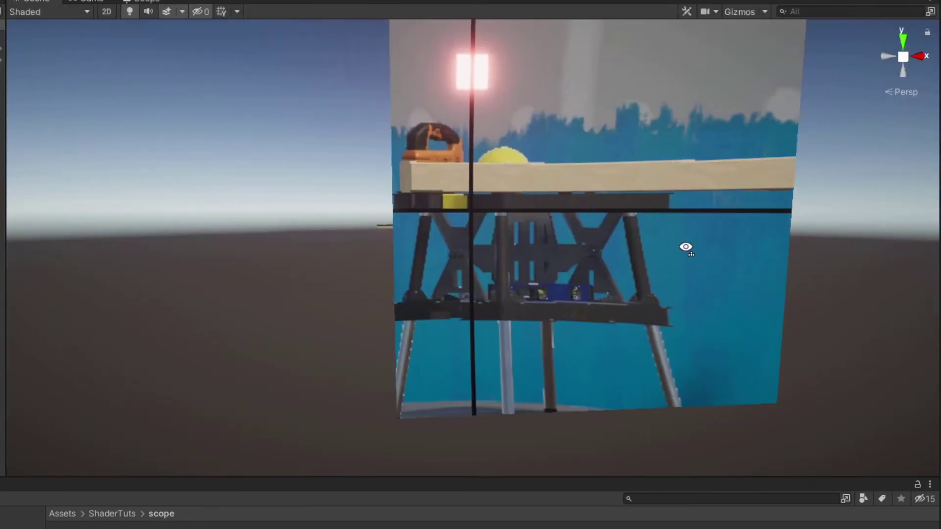
pyautogui.keyDown('alt'); pyautogui.moveTo(685, 246); pyautogui.dragTo(916, 149); pyautogui.keyUp('alt')
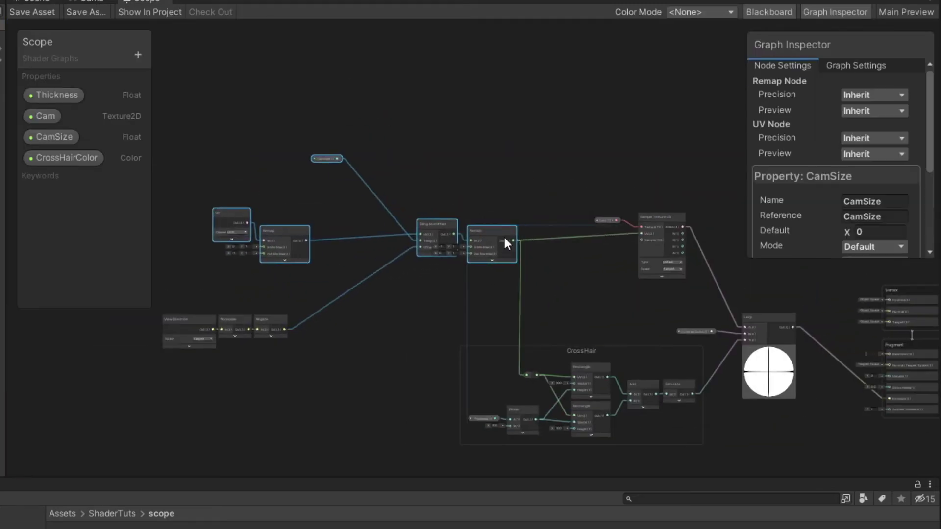
# Step: Move the CamSize, UV and first Remap nodes closer to the Tiling And Offset node
pyautogui.scroll(4, 501, 237)
pyautogui.moveTo(482, 246); pyautogui.dragTo(481, 267)
pyautogui.moveTo(314, 147); pyautogui.dragTo(429, 177, button='middle')
pyautogui.moveTo(316, 133); pyautogui.dragTo(413, 219)
pyautogui.moveTo(274, 210); pyautogui.dragTo(427, 208, button='middle')
pyautogui.moveTo(252, 202); pyautogui.dragTo(387, 299)
pyautogui.moveTo(388, 265); pyautogui.dragTo(450, 263)
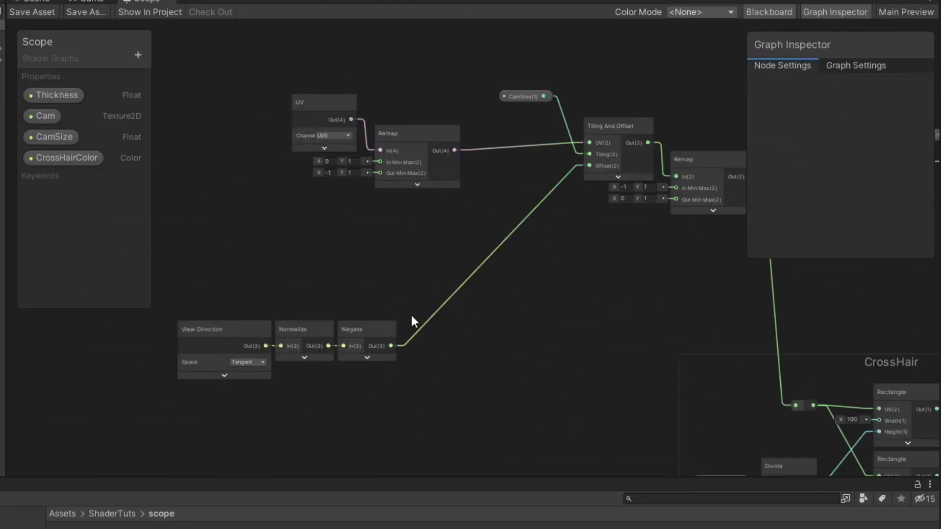
# Step: Add a Float property named Deph to the Scope shader graph
pyautogui.click(137, 55)
pyautogui.click(178, 67)
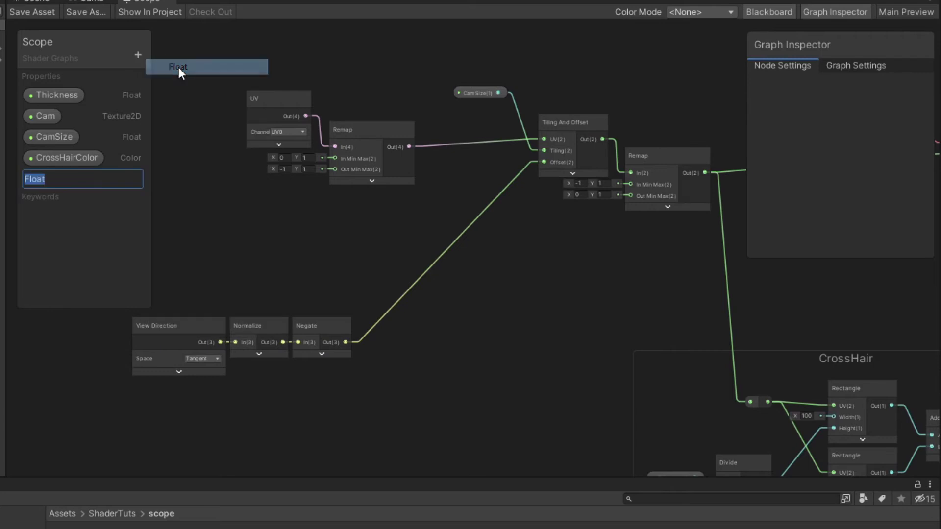
pyautogui.write('Deph')
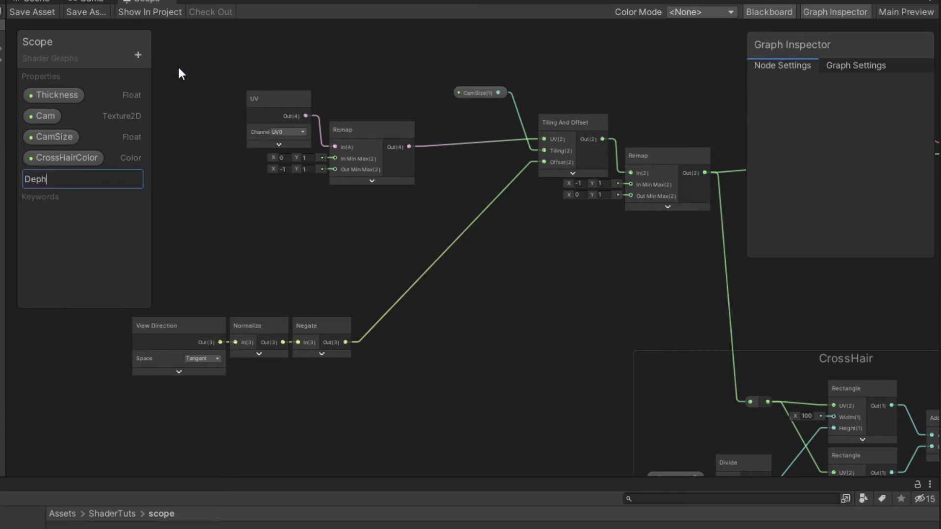
pyautogui.press('Return')
# Step: Insert a Multiply node between Negate and the Offset input of Tiling And Offset, with Deph connected to its B input
pyautogui.rightClick(319, 260)
pyautogui.click(348, 267)
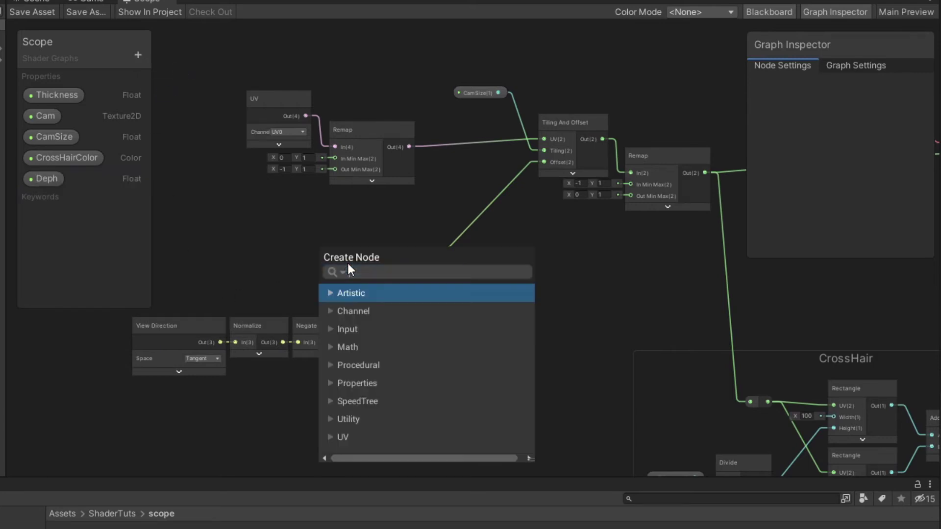
pyautogui.write('mul')
pyautogui.press('Return')
pyautogui.moveTo(373, 284); pyautogui.dragTo(450, 314)
pyautogui.moveTo(346, 342); pyautogui.dragTo(400, 329)
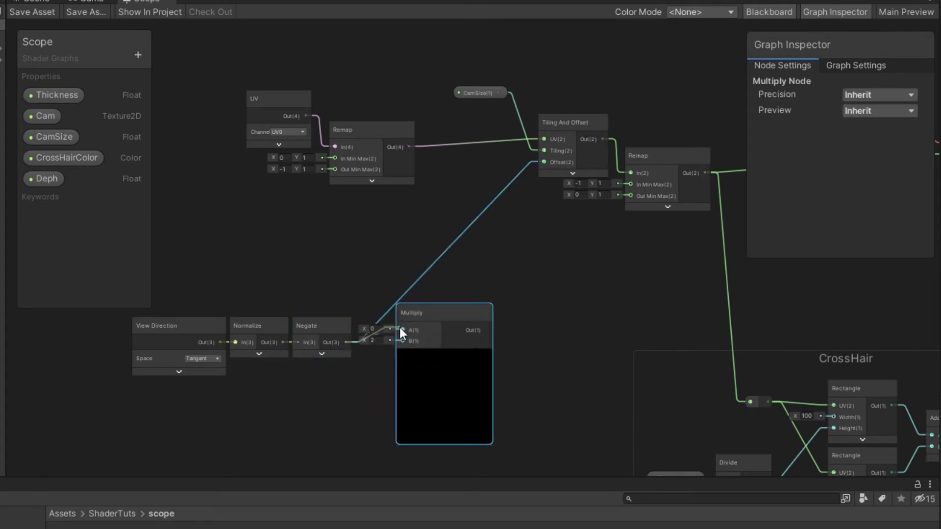
pyautogui.moveTo(486, 330); pyautogui.dragTo(543, 162)
pyautogui.moveTo(448, 300); pyautogui.dragTo(449, 343)
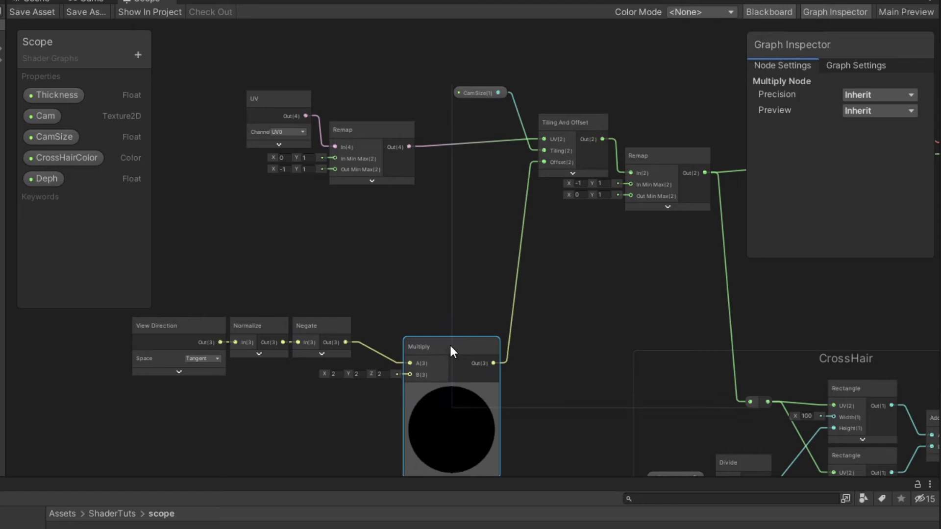
pyautogui.moveTo(33, 178); pyautogui.dragTo(411, 375)
pyautogui.click(349, 399)
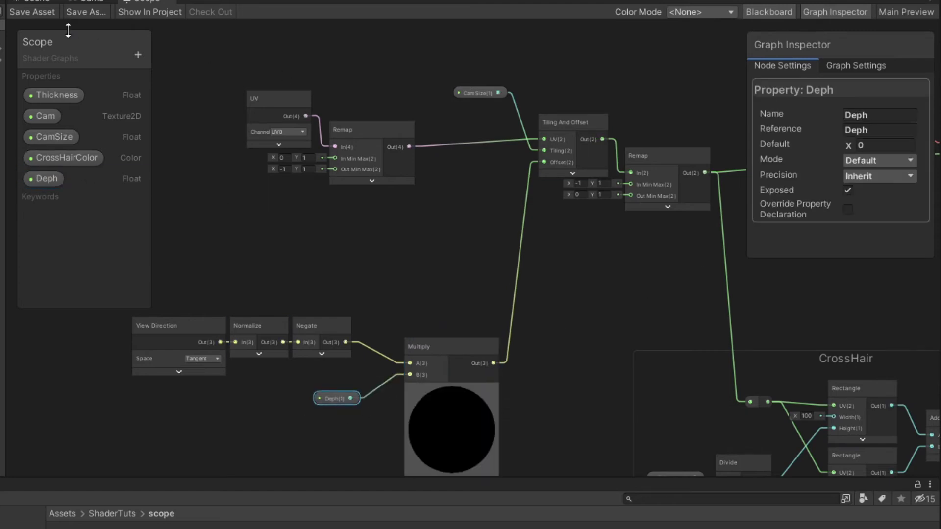
# Step: Check how the scope quad looks with the Deph multiplier in the Scene view and return to the shader graph
pyautogui.click(40, 3)
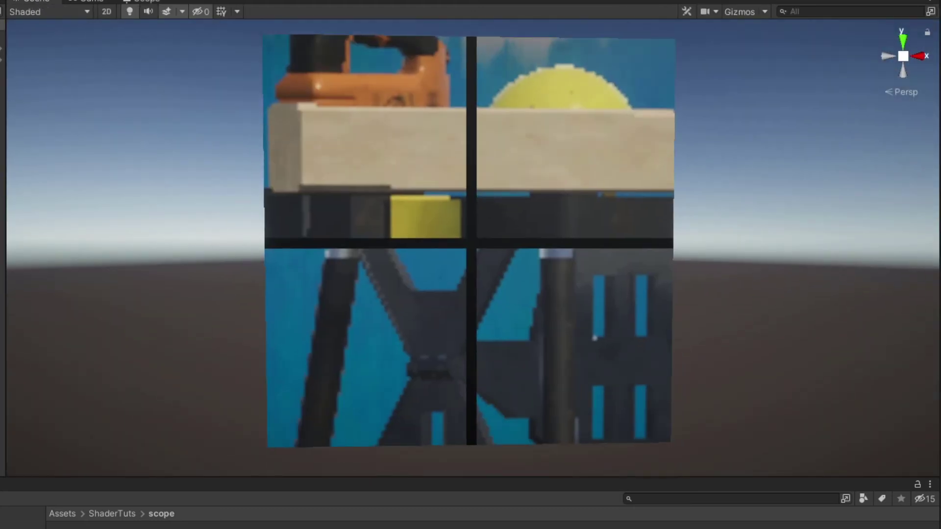
pyautogui.click(138, 3)
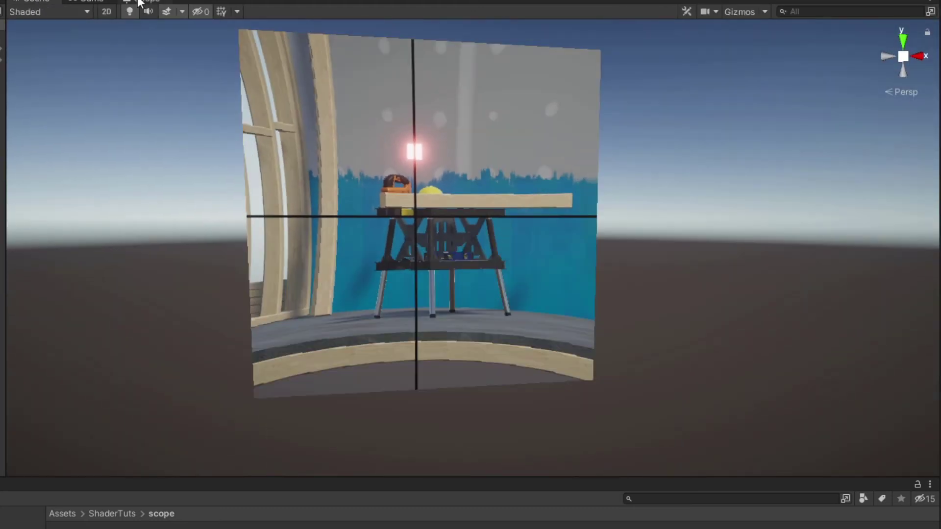
pyautogui.click(139, 3)
# Step: Move the Cam and Sample Texture 2D nodes closer to the second Remap and shift that Remap toward them
pyautogui.moveTo(714, 385); pyautogui.dragTo(464, 237, button='middle')
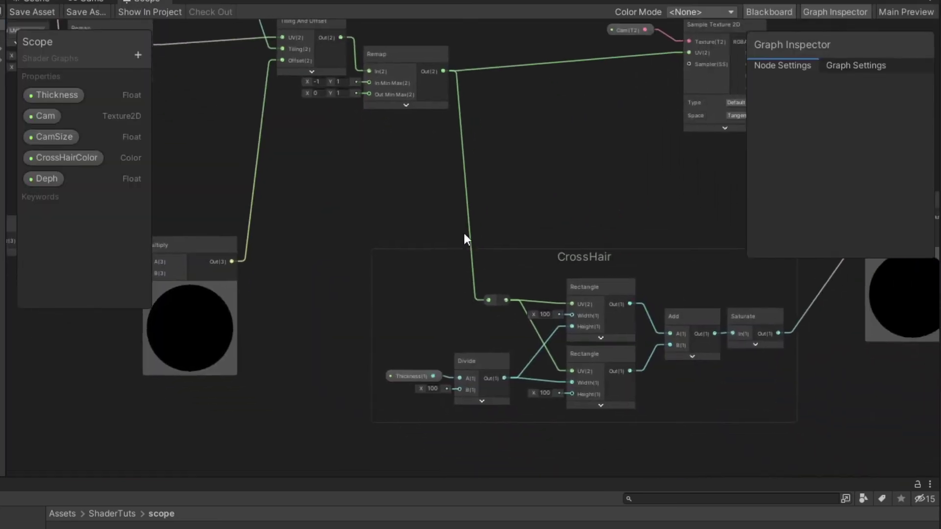
pyautogui.moveTo(533, 201); pyautogui.dragTo(571, 378, button='middle')
pyautogui.moveTo(728, 243); pyautogui.dragTo(727, 242)
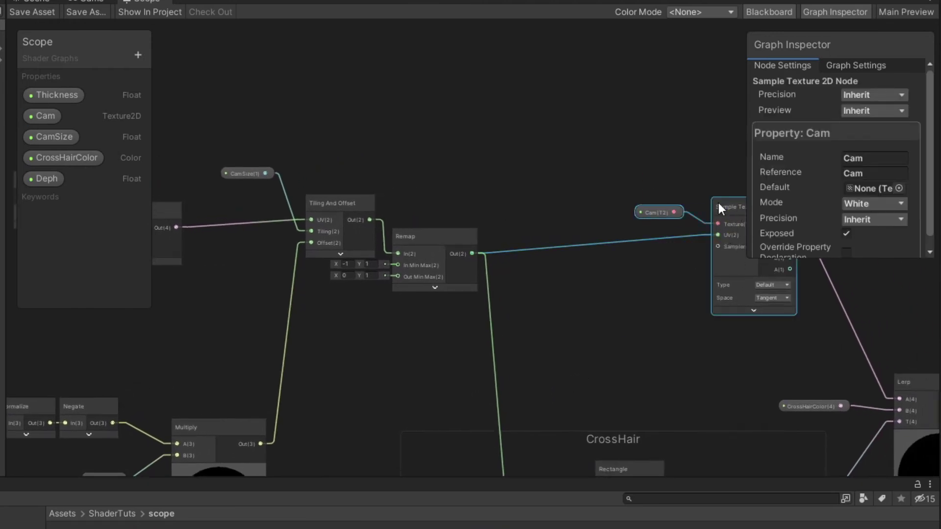
pyautogui.moveTo(718, 205); pyautogui.dragTo(578, 230)
pyautogui.moveTo(417, 242); pyautogui.dragTo(440, 242)
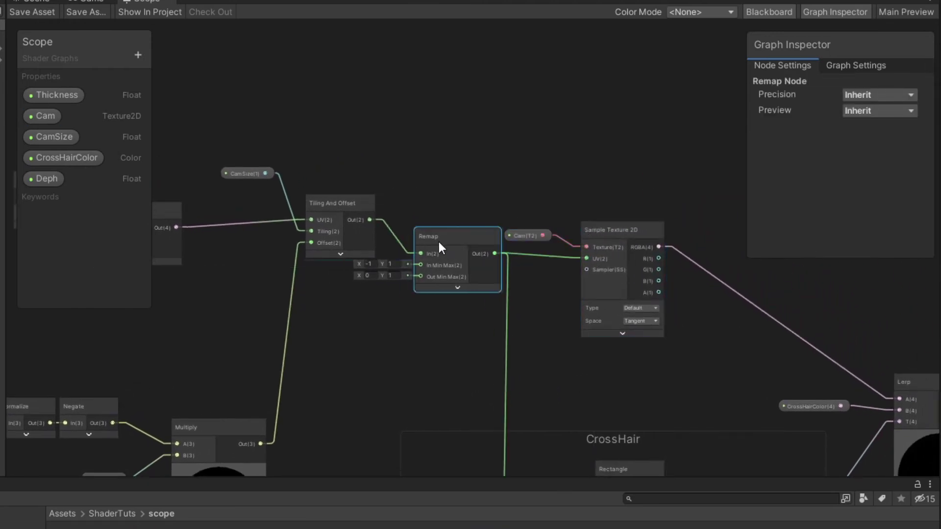
# Step: Create a Length node above the second Remap, fed by the Tiling And Offset output
pyautogui.click(483, 164)
pyautogui.rightClick(506, 126)
pyautogui.click(522, 134)
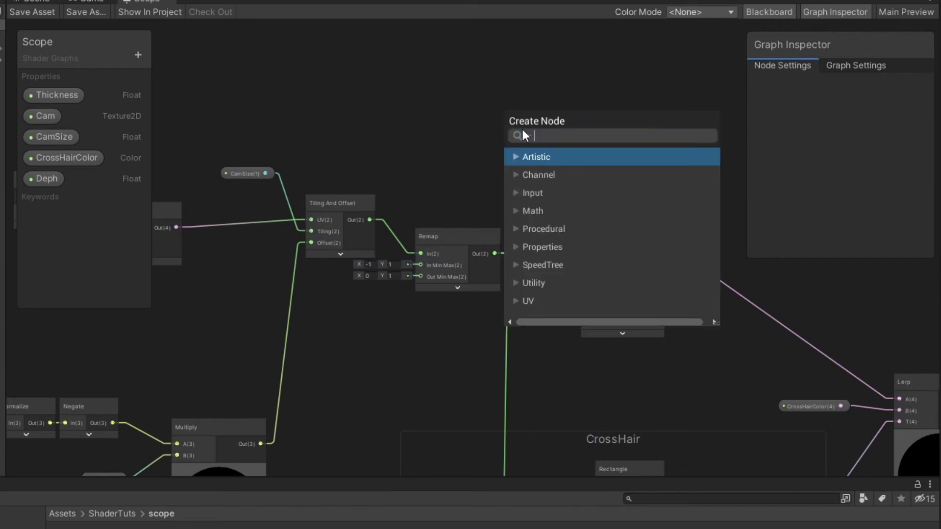
pyautogui.write('len')
pyautogui.press('Return')
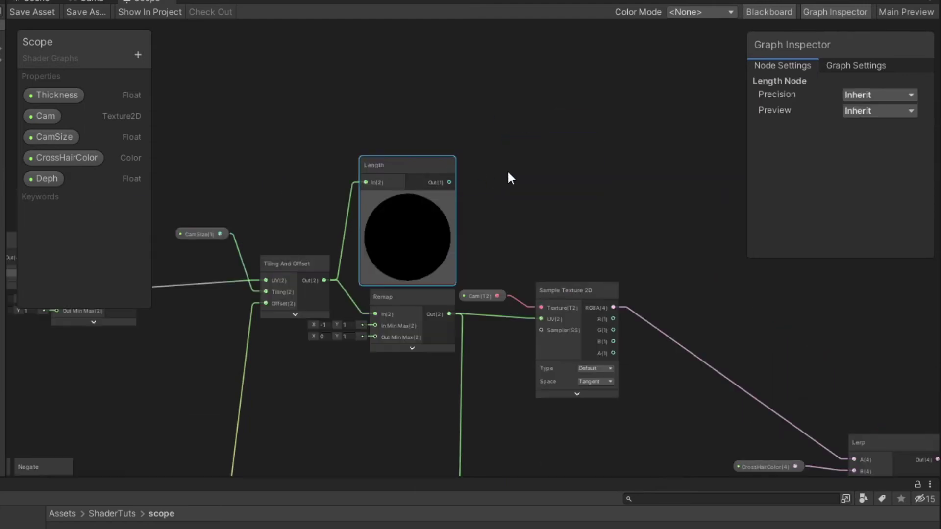
# Step: Create a Smoothstep node and place it beside the Length node, above the Sample Texture 2D
pyautogui.rightClick(509, 171)
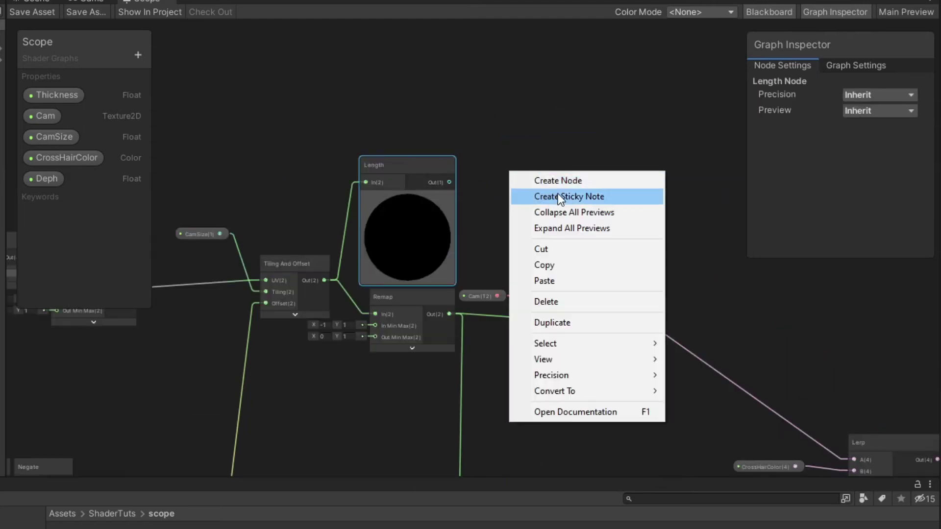
pyautogui.click(562, 183)
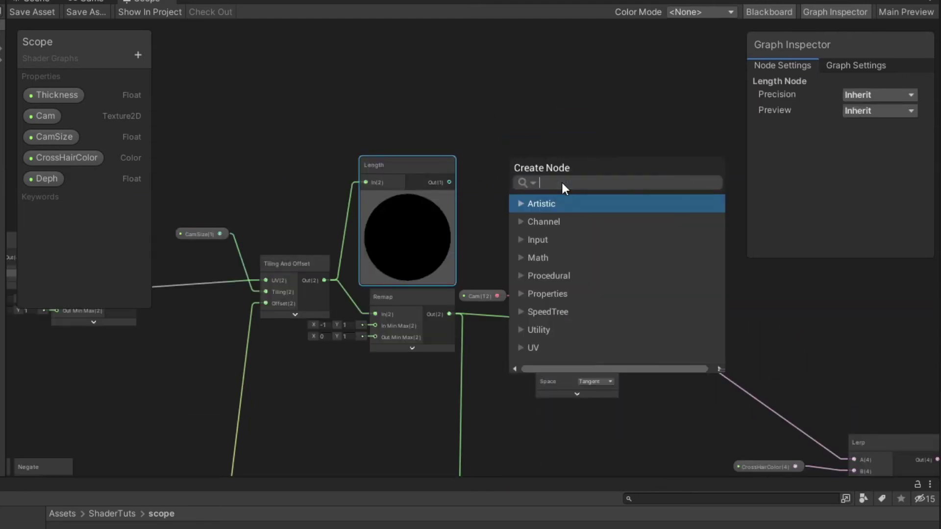
pyautogui.write('smooth')
pyautogui.press('Return')
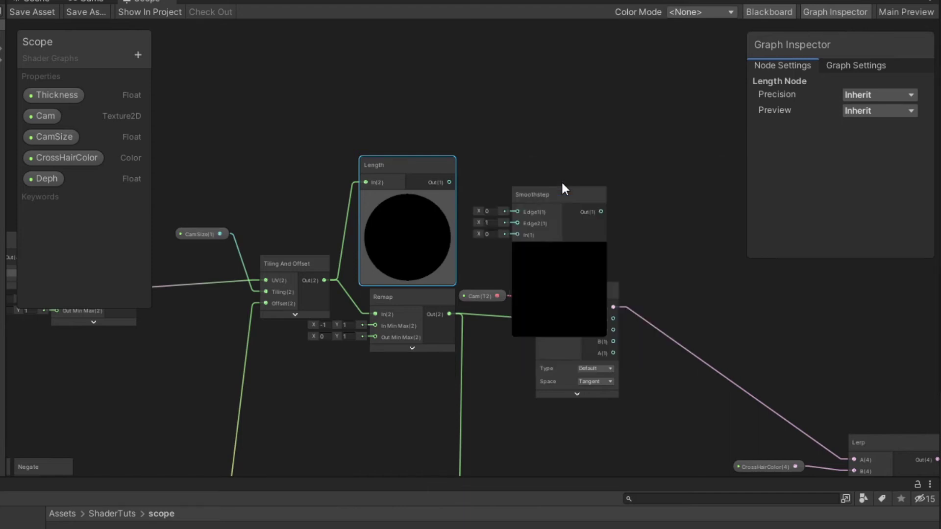
pyautogui.click(564, 188)
pyautogui.moveTo(551, 213); pyautogui.dragTo(552, 185)
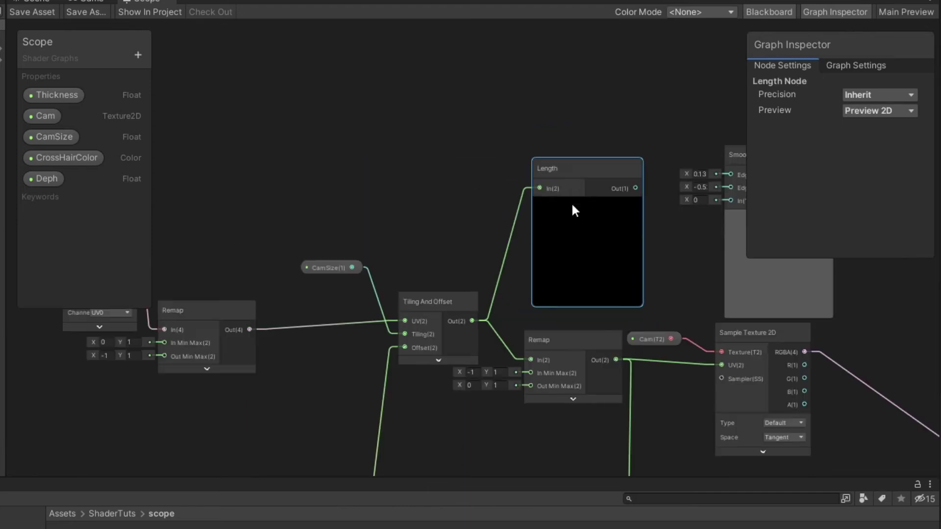
# Step: Feed the first Remap's output through Length into the Smoothstep's In, and set Edge1 to 0.83 and Edge2 to 2.52
pyautogui.moveTo(176, 378); pyautogui.dragTo(466, 237)
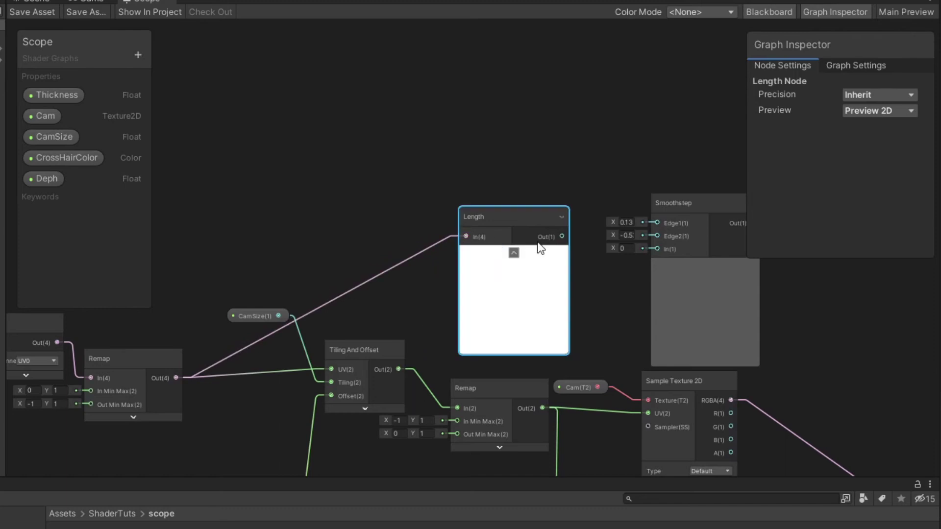
pyautogui.moveTo(563, 237); pyautogui.dragTo(657, 249)
pyautogui.click(628, 222)
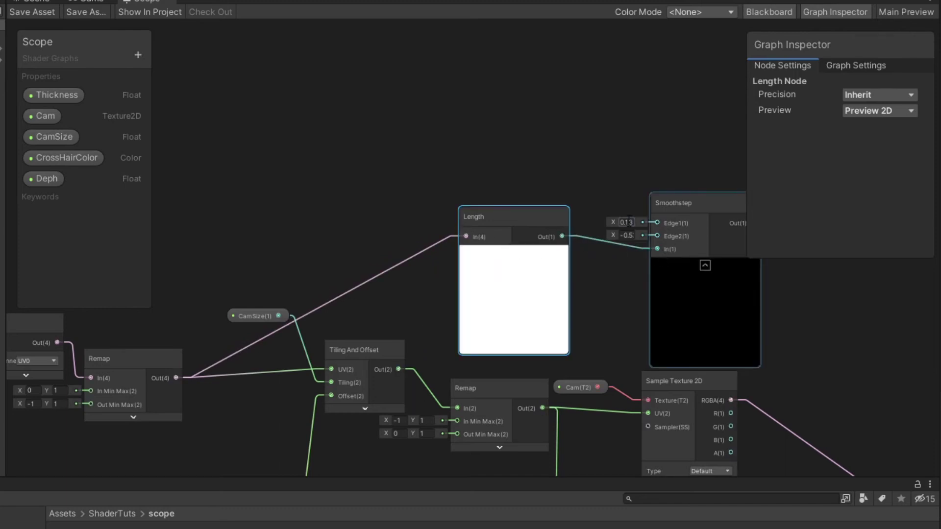
pyautogui.click(614, 237)
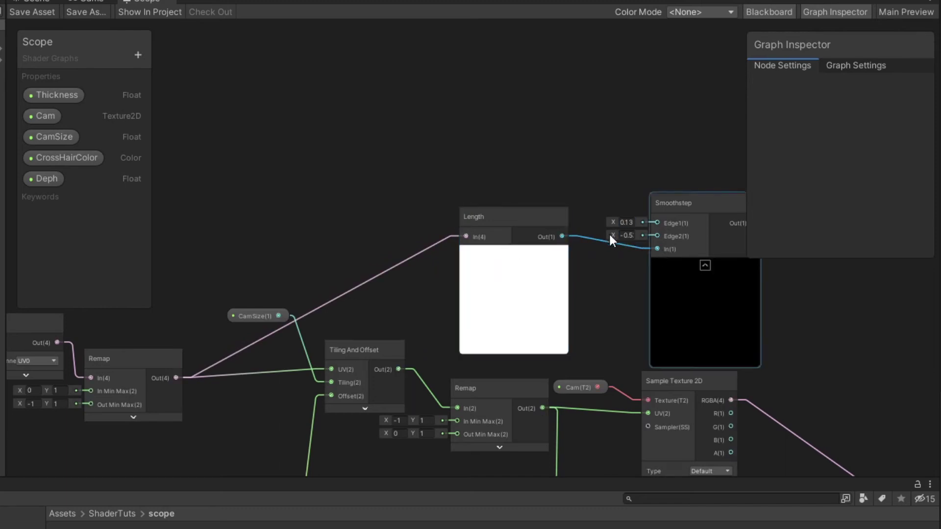
pyautogui.moveTo(616, 222); pyautogui.dragTo(685, 234)
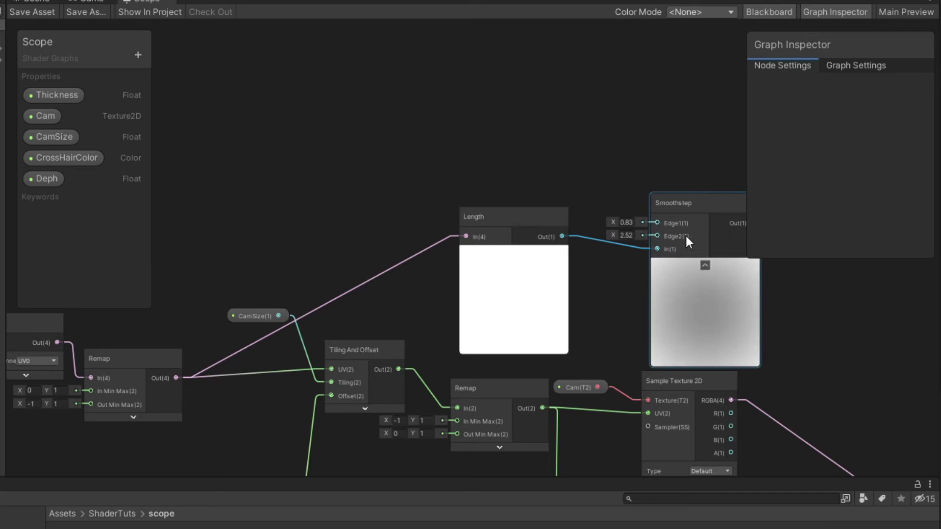
# Step: Set the Smoothstep's Edge1 to 1.64 and Edge2 to 1.3, and shift the node slightly upward
pyautogui.moveTo(614, 219)
pyautogui.mouseDown()
pyautogui.moveTo(630, 220)
pyautogui.moveTo(596, 236)
pyautogui.moveTo(612, 224)
pyautogui.moveTo(611, 234)
pyautogui.mouseUp()
pyautogui.moveTo(697, 222); pyautogui.dragTo(688, 200)
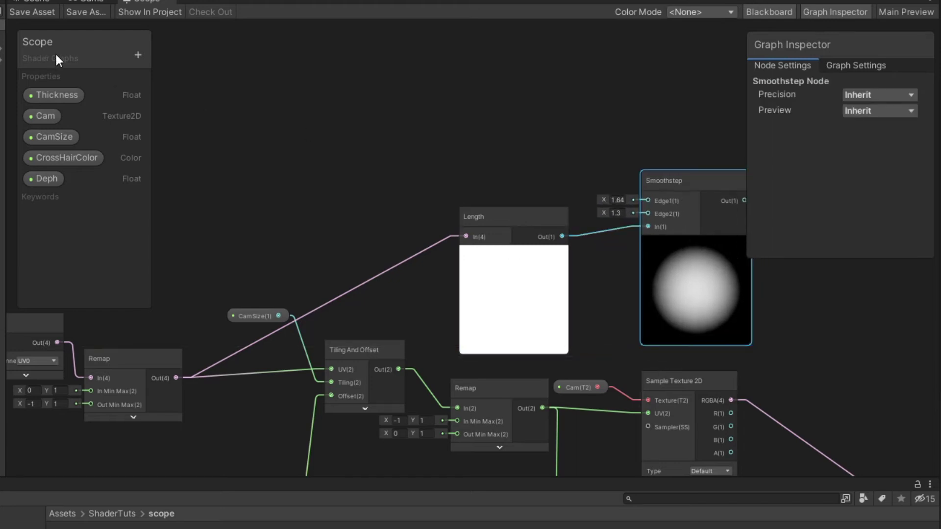
# Step: Add a Vector 2 property named CamVigSizeEdge to the Scope graph
pyautogui.click(139, 56)
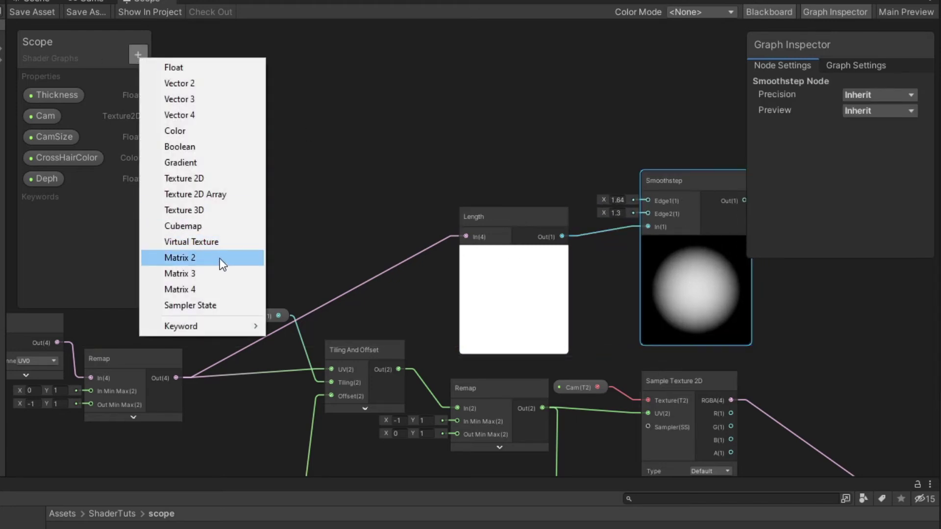
pyautogui.click(234, 87)
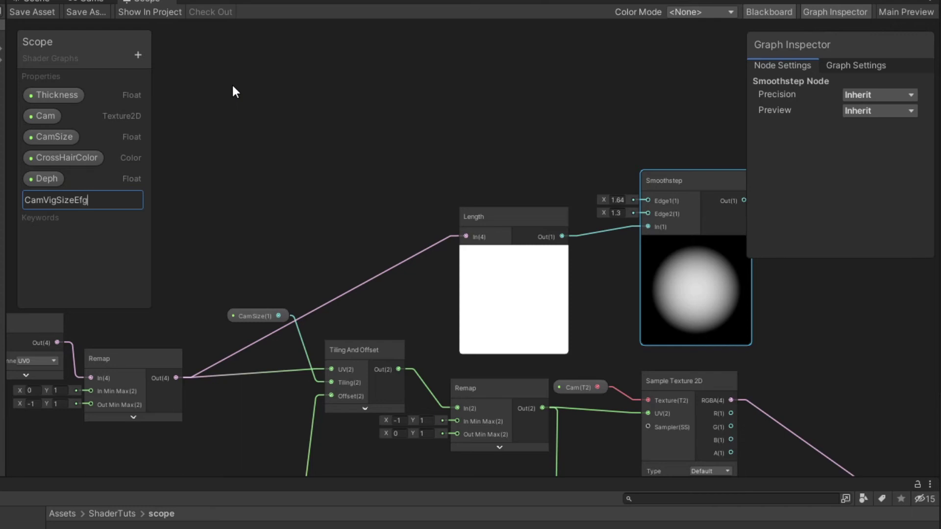
pyautogui.write('e')
pyautogui.press('Return')
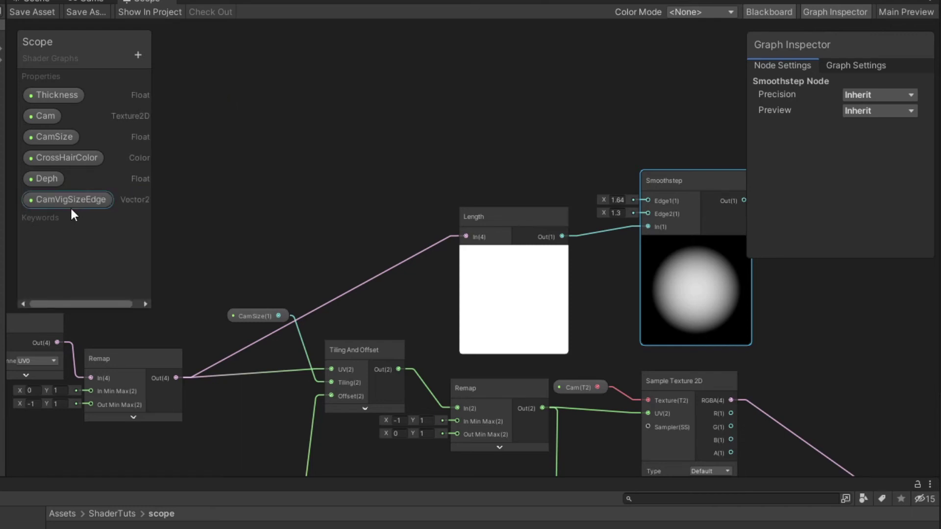
# Step: Place the CamVigSizeEdge property above the Length node and feed it into a new Split node beside it
pyautogui.moveTo(71, 206); pyautogui.dragTo(416, 145)
pyautogui.moveTo(538, 188); pyautogui.dragTo(432, 271, button='middle')
pyautogui.scroll(3, 433, 271)
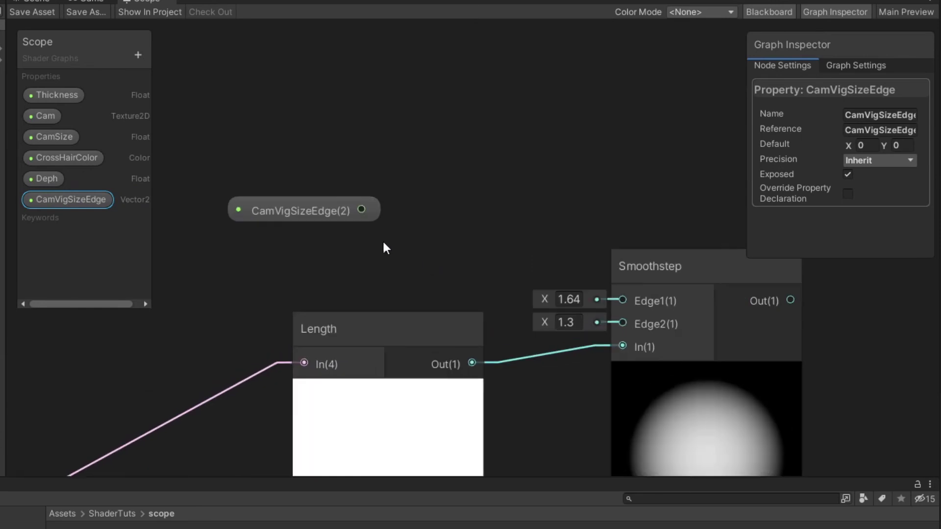
pyautogui.moveTo(367, 210); pyautogui.dragTo(422, 188)
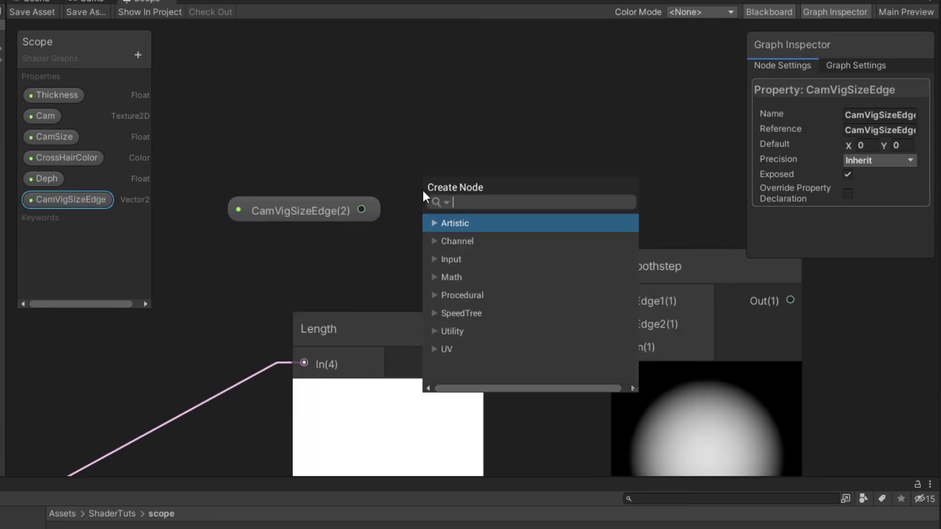
pyautogui.write('spl')
pyautogui.press('Return')
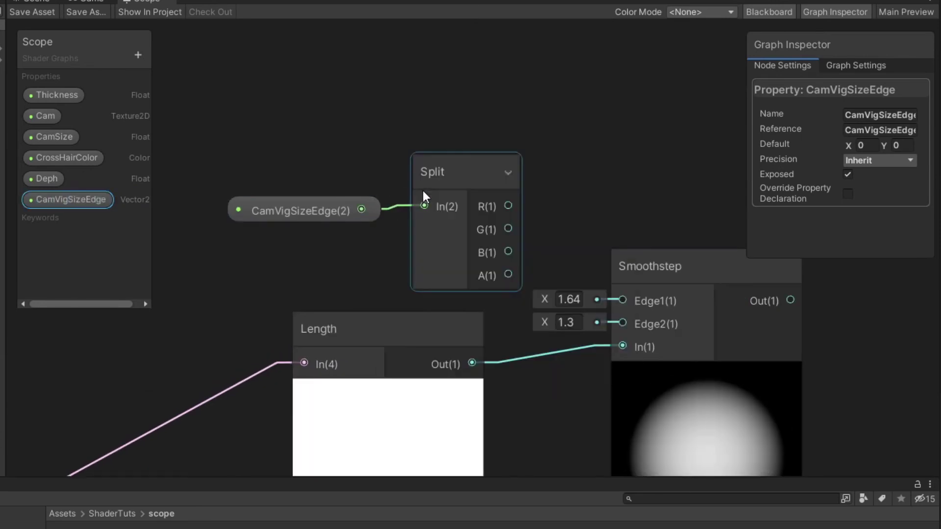
pyautogui.scroll(-3, 426, 237)
pyautogui.moveTo(329, 239); pyautogui.dragTo(267, 214)
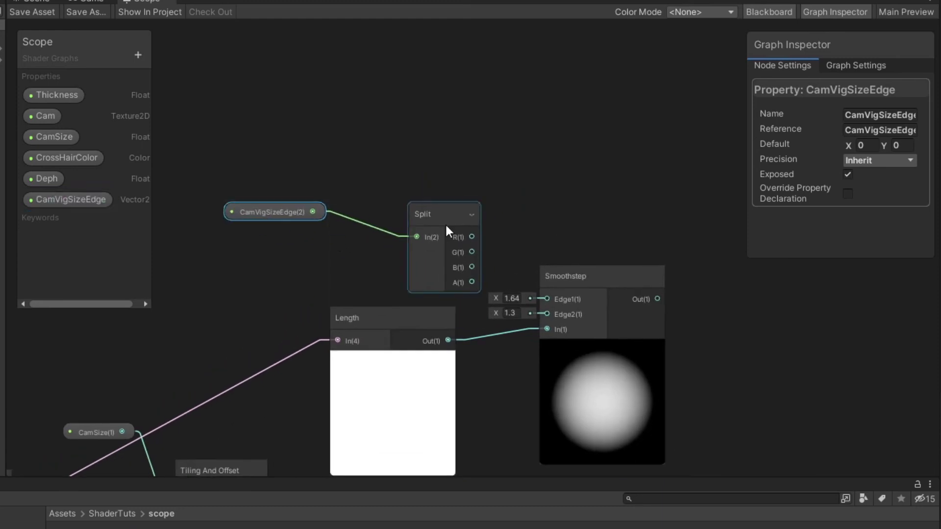
pyautogui.moveTo(478, 216); pyautogui.dragTo(437, 208)
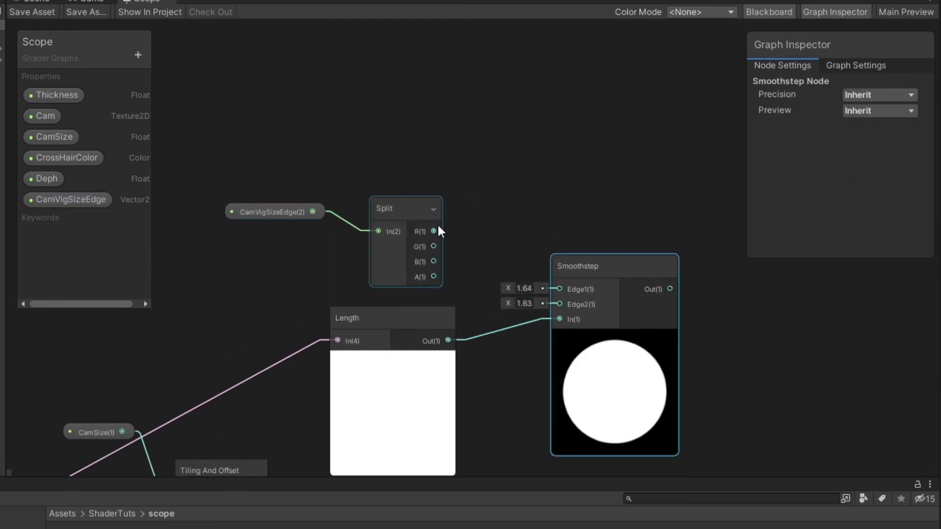
# Step: Feed the Split's R output into the Smoothstep's Edge1 and create a Subtract node near the Smoothstep
pyautogui.moveTo(435, 231); pyautogui.dragTo(555, 290)
pyautogui.rightClick(516, 190)
pyautogui.click(539, 201)
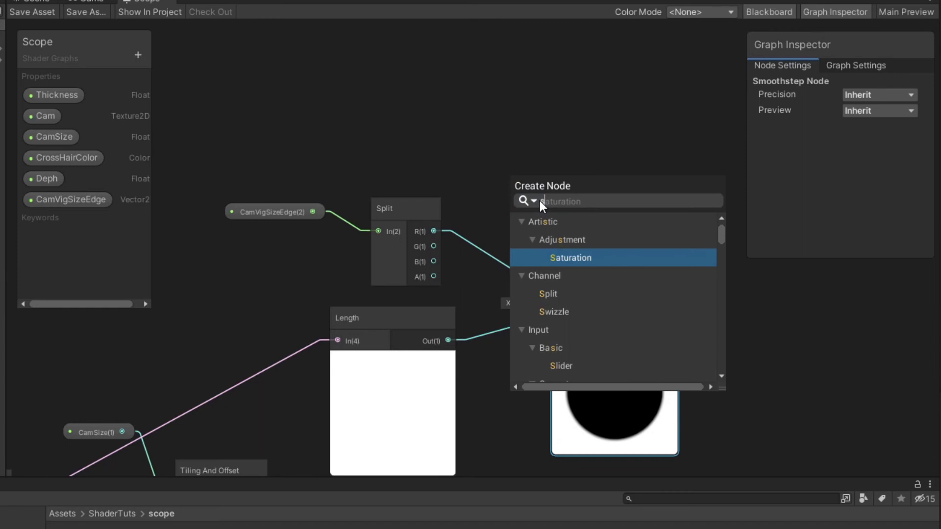
pyautogui.write('sub')
pyautogui.press('Return')
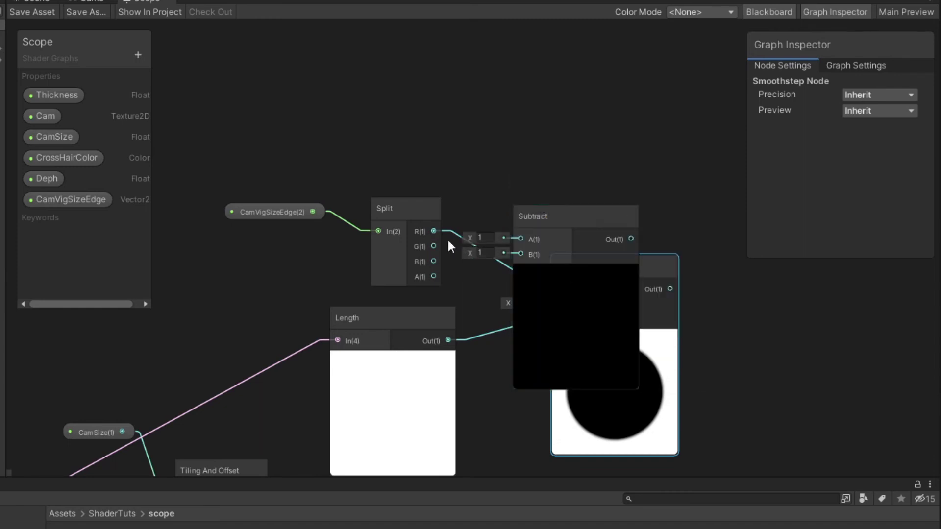
# Step: Wire the Split's R and G into the Subtract's A and B, and the Subtract's output into the Smoothstep's Edge2
pyautogui.moveTo(434, 231); pyautogui.dragTo(523, 253)
pyautogui.moveTo(577, 249); pyautogui.dragTo(479, 298)
pyautogui.moveTo(533, 289); pyautogui.dragTo(557, 301)
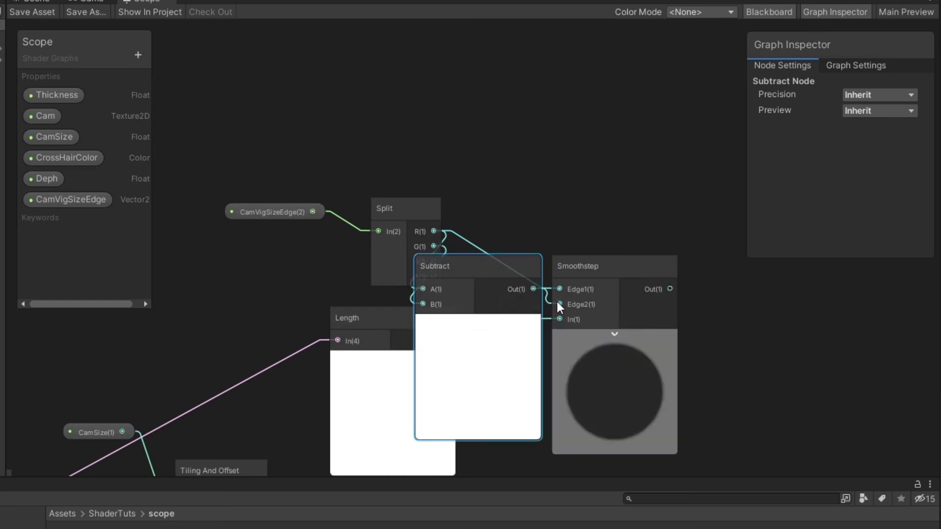
# Step: Tidy the edge-size nodes: collapse the Subtract preview and unused Split ports, and reroute the R-to-Edge1 wire through a redirect above Subtract
pyautogui.moveTo(407, 210); pyautogui.dragTo(365, 167)
pyautogui.click(480, 331)
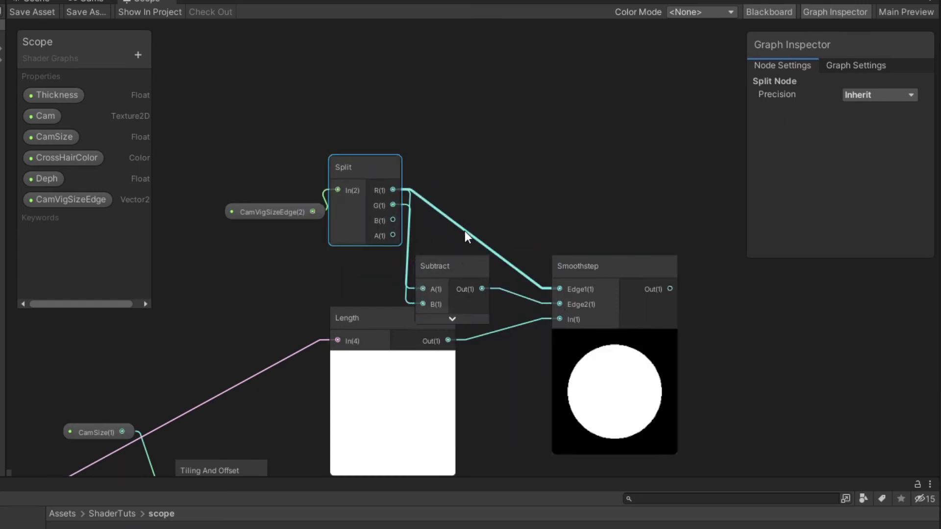
pyautogui.doubleClick(464, 231)
pyautogui.moveTo(469, 232); pyautogui.dragTo(489, 193)
pyautogui.moveTo(466, 272); pyautogui.dragTo(487, 226)
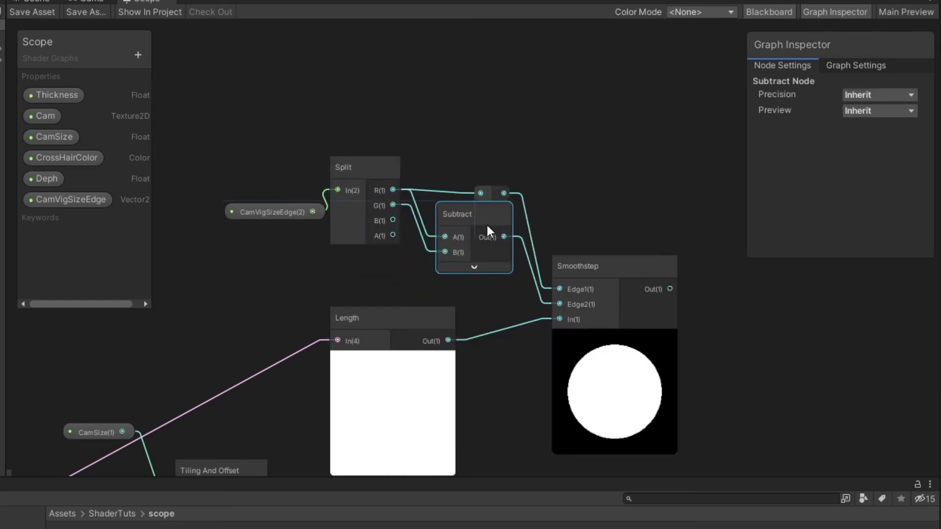
pyautogui.moveTo(368, 189); pyautogui.dragTo(366, 215)
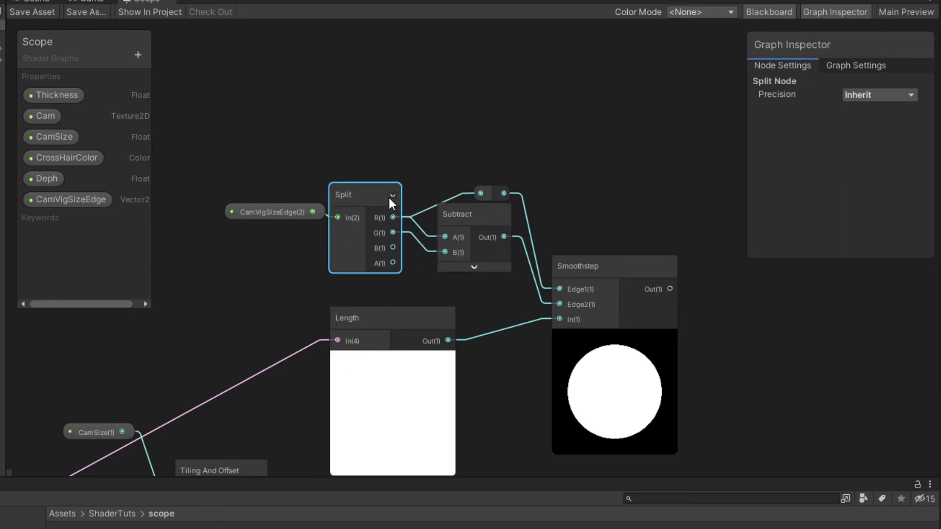
pyautogui.click(391, 197)
pyautogui.moveTo(292, 209); pyautogui.dragTo(286, 208)
# Step: Feed the Smoothstep's output into the Fragment's Emission and adjust the Scope material's CamVigSizeEdge Y value
pyautogui.scroll(-1, 556, 304)
pyautogui.scroll(-2, 696, 444)
pyautogui.moveTo(714, 456); pyautogui.dragTo(416, 196, button='middle')
pyautogui.moveTo(345, 47); pyautogui.dragTo(754, 378)
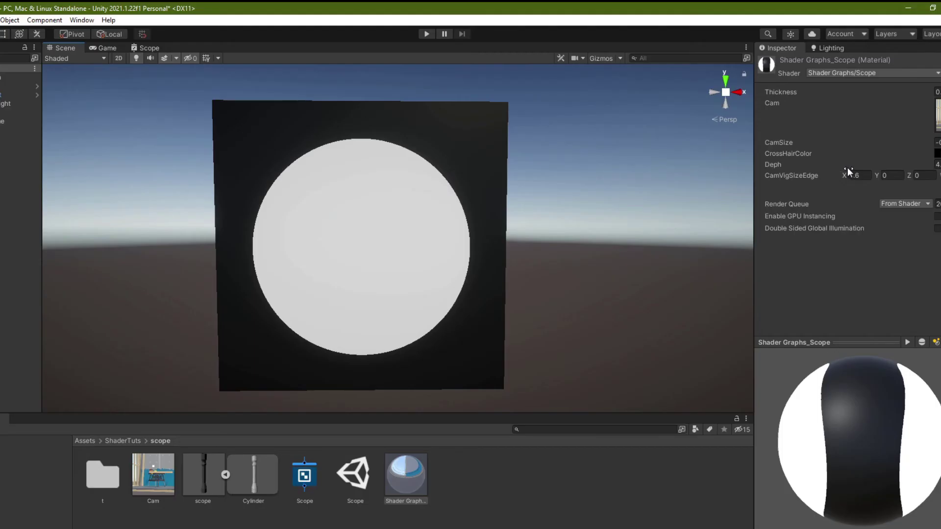
pyautogui.moveTo(876, 175); pyautogui.dragTo(839, 175)
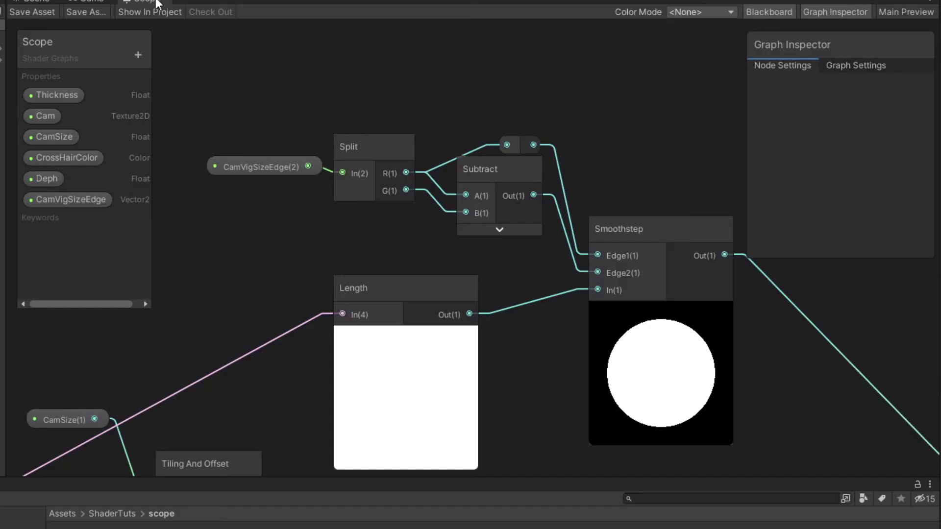
# Step: Feed the Tiling And Offset output into the Length's In and check the scope from different positions in the Scene view
pyautogui.scroll(-4, 417, 281)
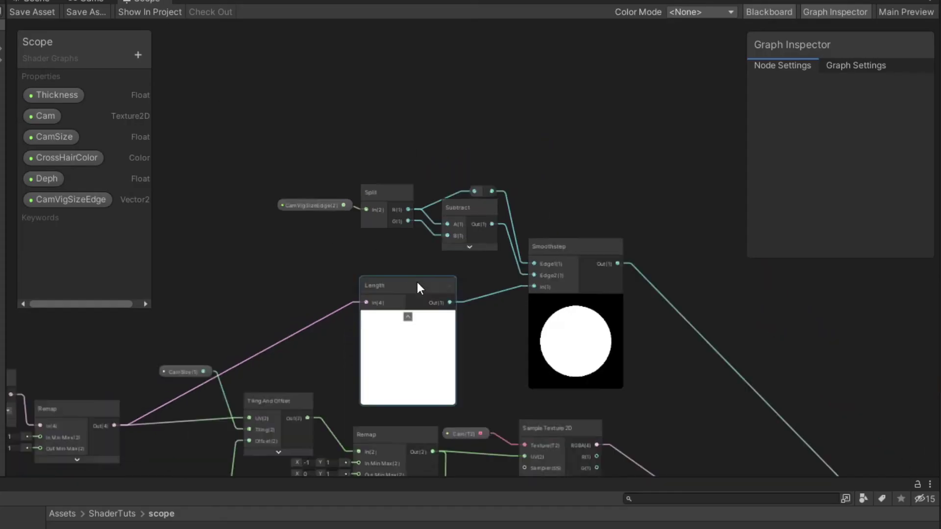
pyautogui.moveTo(472, 341); pyautogui.dragTo(523, 261, button='middle')
pyautogui.moveTo(357, 243); pyautogui.dragTo(555, 227, button='middle')
pyautogui.moveTo(555, 284); pyautogui.dragTo(396, 273, button='middle')
pyautogui.scroll(1, 417, 269)
pyautogui.scroll(1, 416, 265)
pyautogui.moveTo(411, 288); pyautogui.dragTo(478, 156)
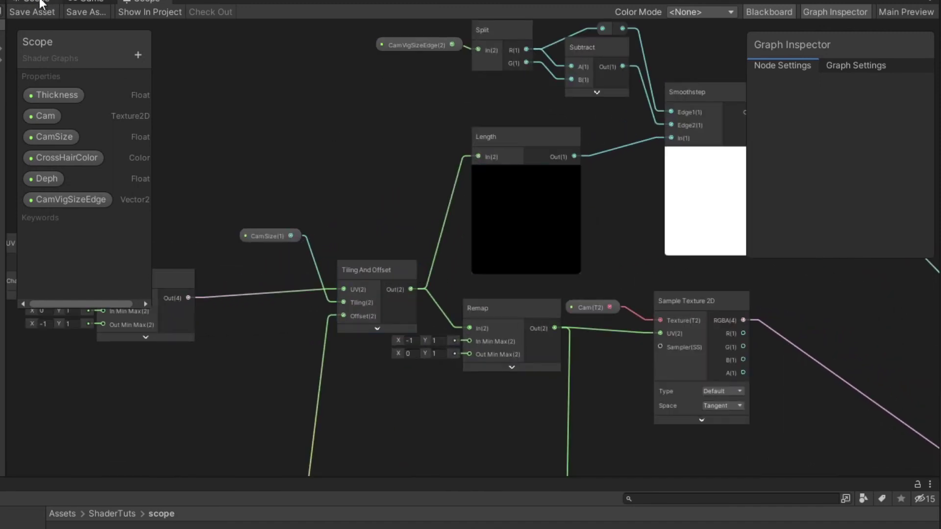
pyautogui.click(40, 1)
pyautogui.moveTo(456, 194); pyautogui.dragTo(461, 198, button='right')
pyautogui.press('a')
pyautogui.press('d')
# Step: In the Scope graph, move the Vertex and Fragment blocks farther out and create a second Lerp node before them
pyautogui.click(146, 2)
pyautogui.scroll(-4, 450, 304)
pyautogui.moveTo(706, 413); pyautogui.dragTo(450, 339, button='middle')
pyautogui.click(519, 326)
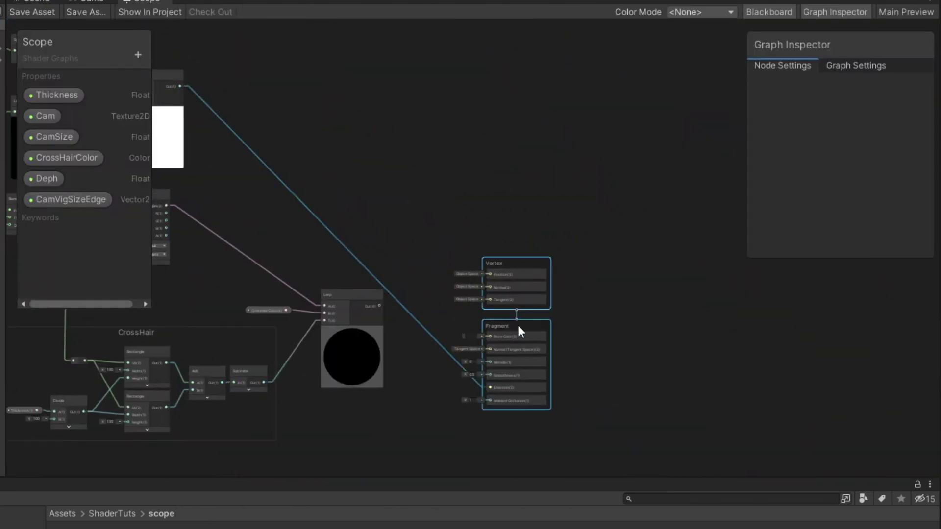
pyautogui.moveTo(518, 327); pyautogui.dragTo(630, 251, button='middle')
pyautogui.rightClick(429, 251)
pyautogui.click(437, 257)
pyautogui.write('l')
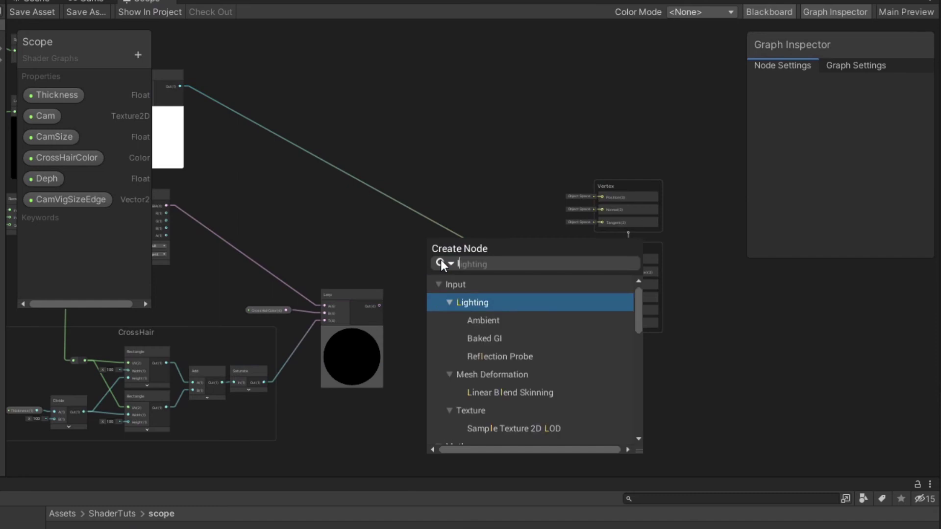
pyautogui.write('erp')
pyautogui.press('Down')
pyautogui.press('Return')
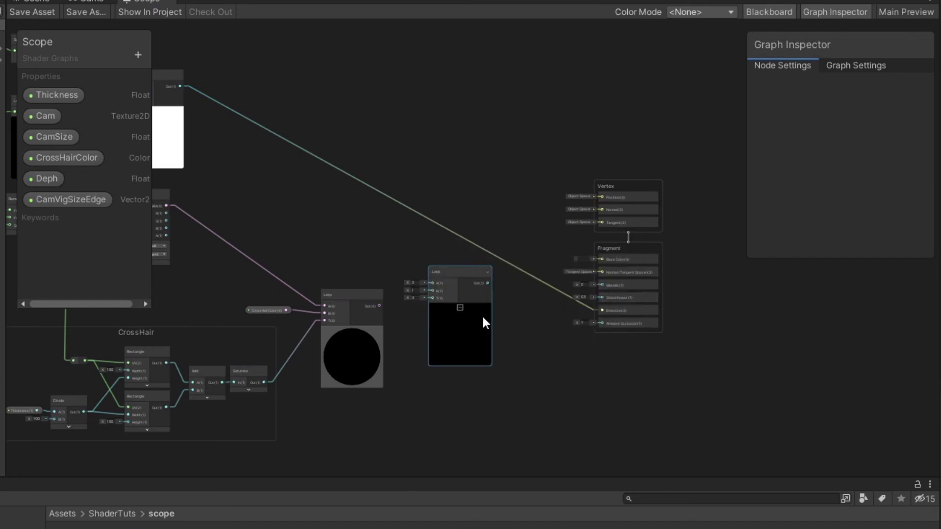
# Step: Wire the Smoothstep into the new Lerp's T, the crosshair Lerp into its B, and its output into Emission
pyautogui.scroll(3, 482, 315)
pyautogui.moveTo(278, 82); pyautogui.dragTo(657, 372)
pyautogui.moveTo(680, 334); pyautogui.dragTo(678, 319)
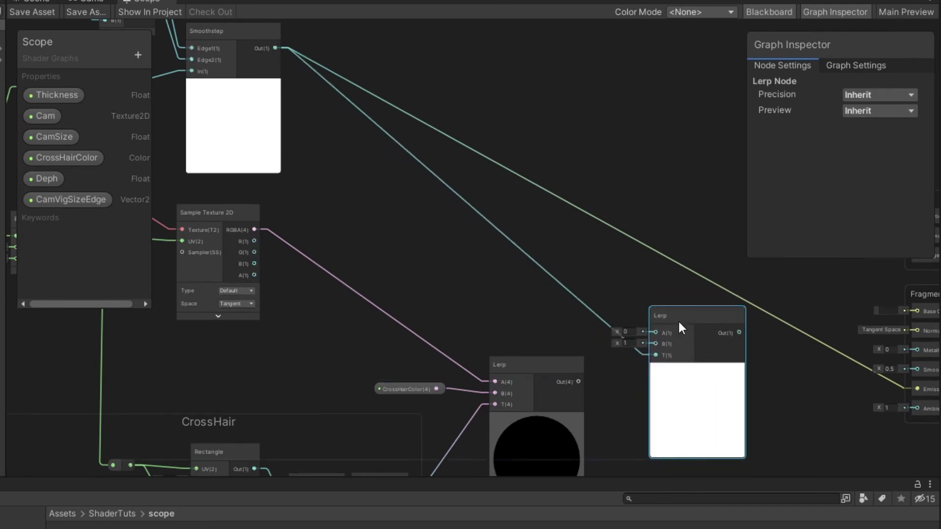
pyautogui.moveTo(579, 380); pyautogui.dragTo(657, 344)
pyautogui.moveTo(691, 321); pyautogui.dragTo(522, 293, button='middle')
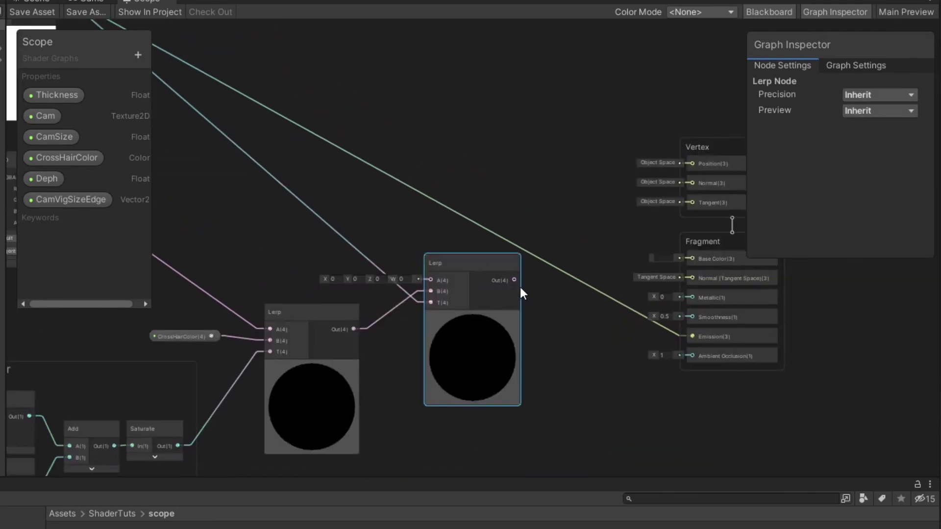
pyautogui.moveTo(691, 334); pyautogui.dragTo(370, 221)
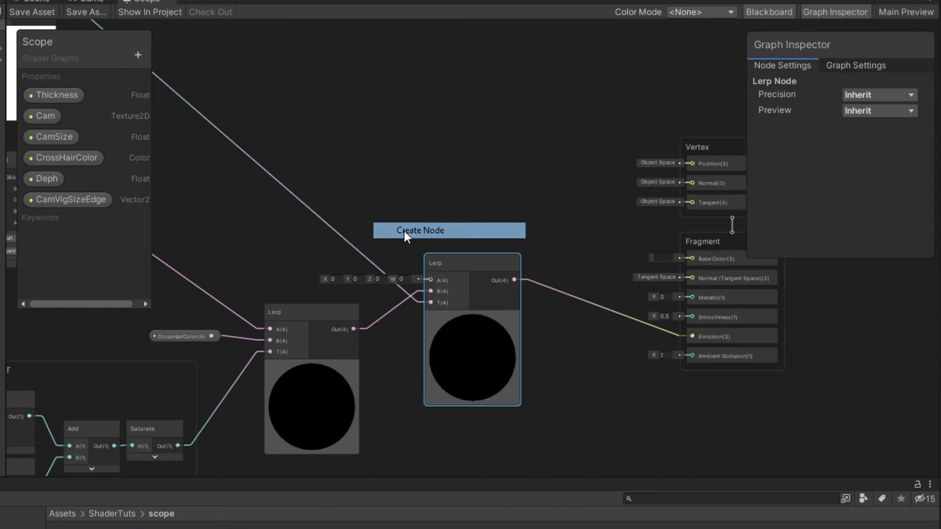
# Step: Create a Float node of 0 feeding the new Lerp's A, and inspect the masked scope in the Scene view
pyautogui.write('float')
pyautogui.press('Return')
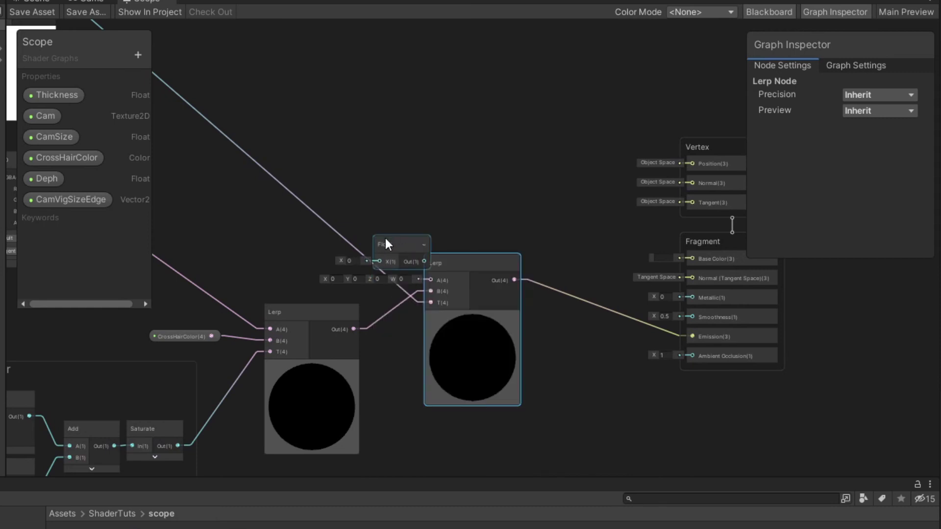
pyautogui.scroll(1, 387, 238)
pyautogui.moveTo(404, 255); pyautogui.dragTo(296, 254)
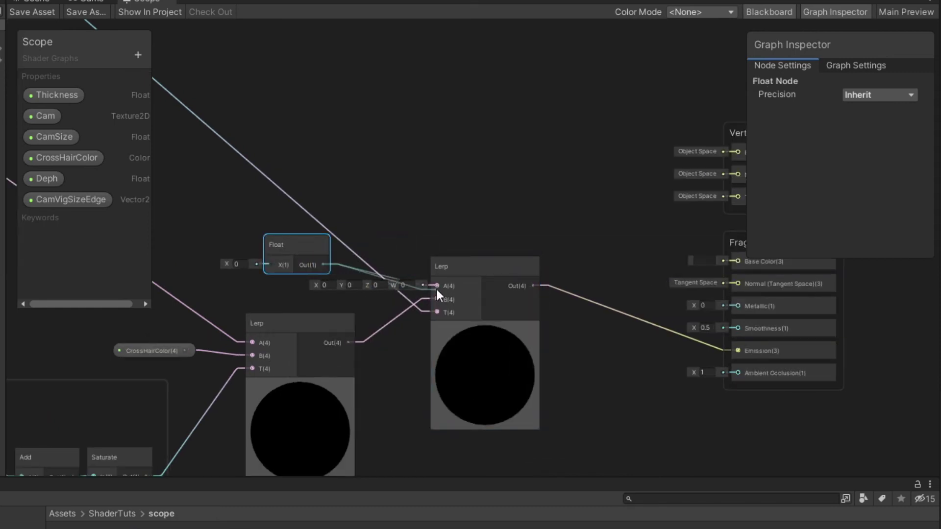
pyautogui.moveTo(436, 290); pyautogui.dragTo(437, 286)
pyautogui.moveTo(265, 271); pyautogui.dragTo(342, 226)
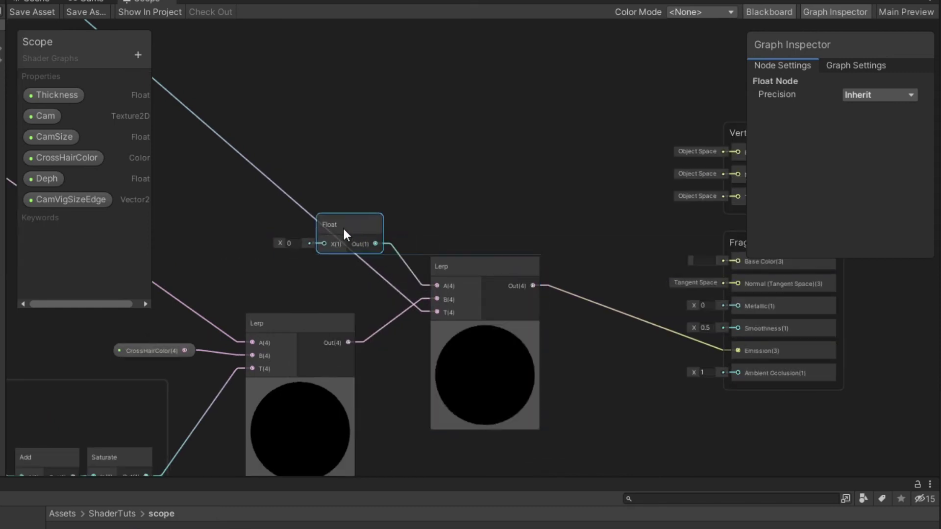
pyautogui.click(33, 1)
pyautogui.moveTo(480, 198); pyautogui.dragTo(504, 176, button='right')
pyautogui.press('s')
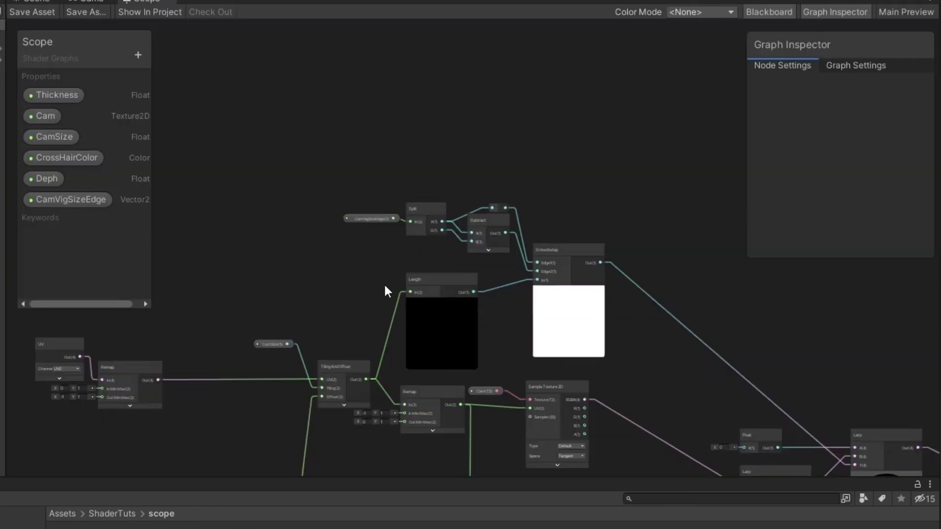
# Step: Duplicate the mask chain from CamSize and Tiling And Offset through Smoothstep, and place the copy above the original
pyautogui.moveTo(384, 290); pyautogui.dragTo(433, 196, button='middle')
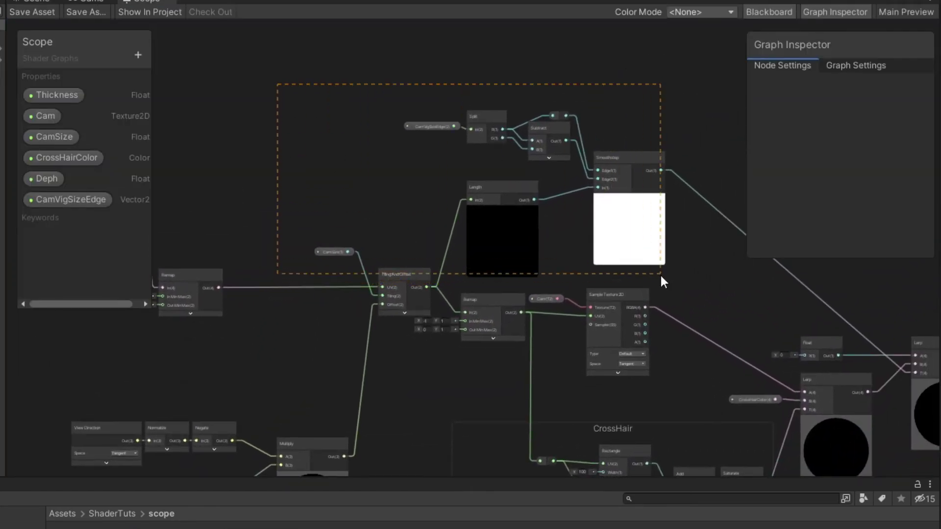
pyautogui.moveTo(661, 275); pyautogui.dragTo(662, 276)
pyautogui.moveTo(472, 213); pyautogui.dragTo(540, 302, button='middle')
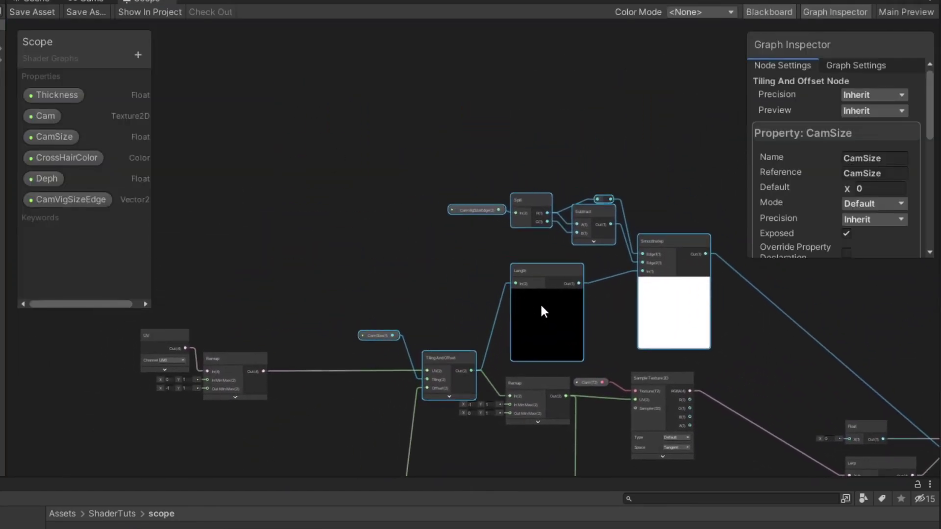
pyautogui.hotkey('ctrl', 'd')
pyautogui.moveTo(606, 356); pyautogui.dragTo(532, 124)
# Step: Shift the original chain's Subtract, redirect, Split and CamVigSizeEdge nodes down, closer to its Length and Smoothstep
pyautogui.scroll(4, 681, 178)
pyautogui.moveTo(528, 299); pyautogui.dragTo(527, 323)
pyautogui.moveTo(553, 248); pyautogui.dragTo(551, 270)
pyautogui.moveTo(418, 256)
pyautogui.mouseDown()
pyautogui.moveTo(435, 266)
pyautogui.moveTo(419, 270)
pyautogui.mouseUp()
pyautogui.moveTo(338, 269); pyautogui.dragTo(329, 291)
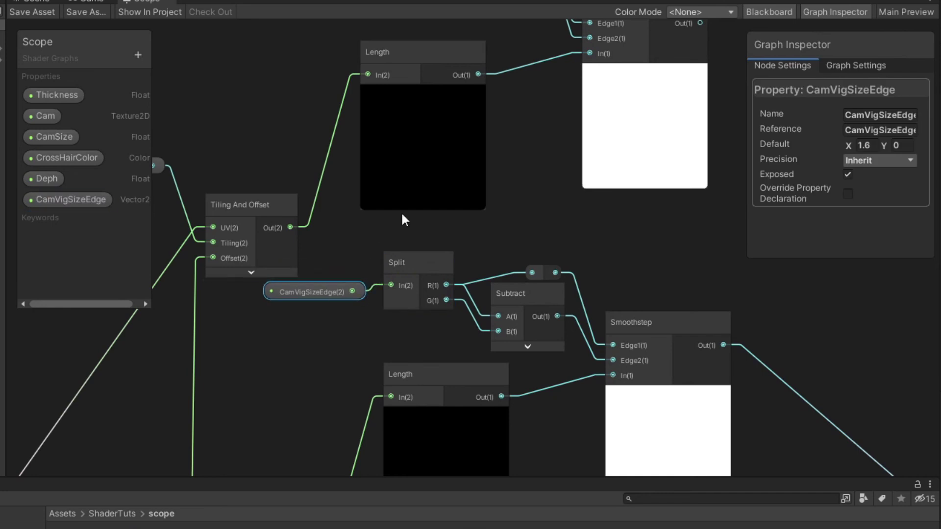
# Step: Collapse the duplicated Length's preview and line the node up with the duplicated Tiling And Offset
pyautogui.scroll(-3, 401, 211)
pyautogui.moveTo(401, 211); pyautogui.dragTo(435, 326, button='middle')
pyautogui.moveTo(336, 333); pyautogui.dragTo(343, 279)
pyautogui.moveTo(449, 256); pyautogui.dragTo(449, 280)
pyautogui.click(449, 275)
pyautogui.click(347, 268)
pyautogui.scroll(4, 347, 269)
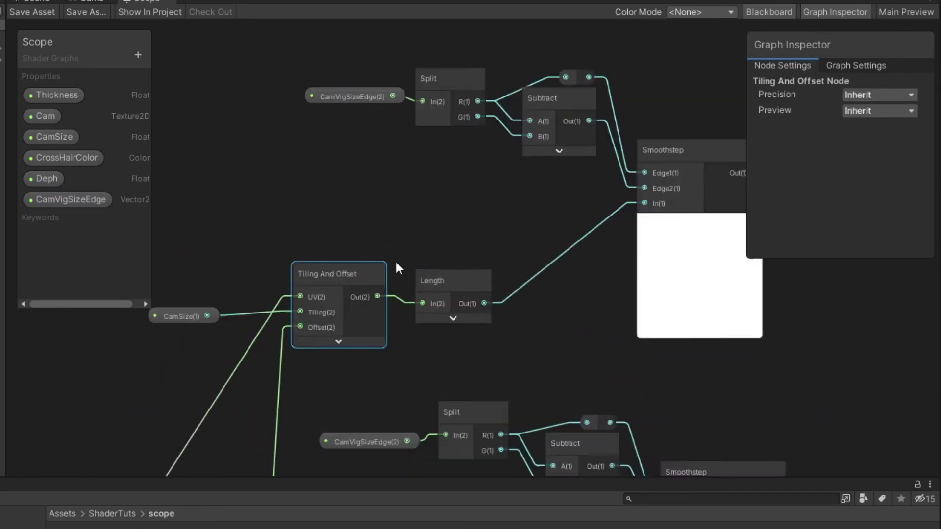
# Step: Add a Vector 2 property named LensVigSizeEdge to the Scope shader graph
pyautogui.click(137, 55)
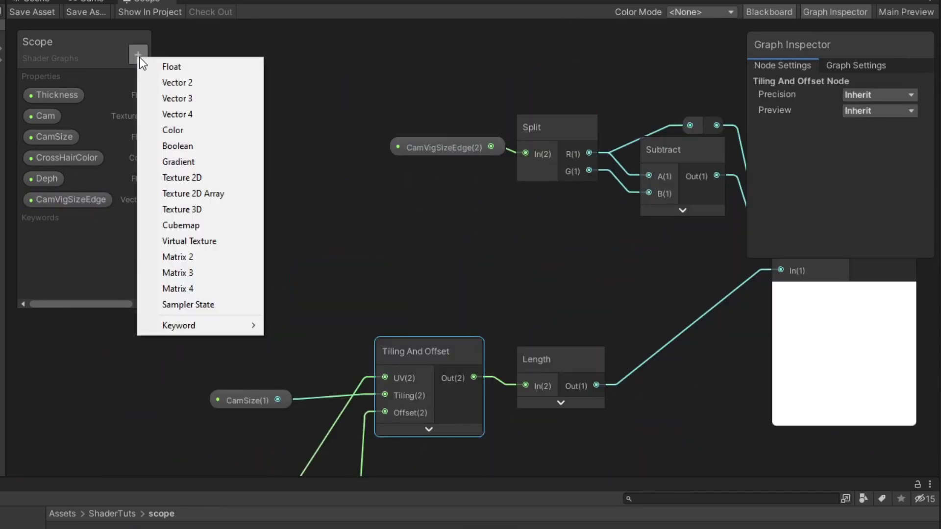
pyautogui.click(192, 81)
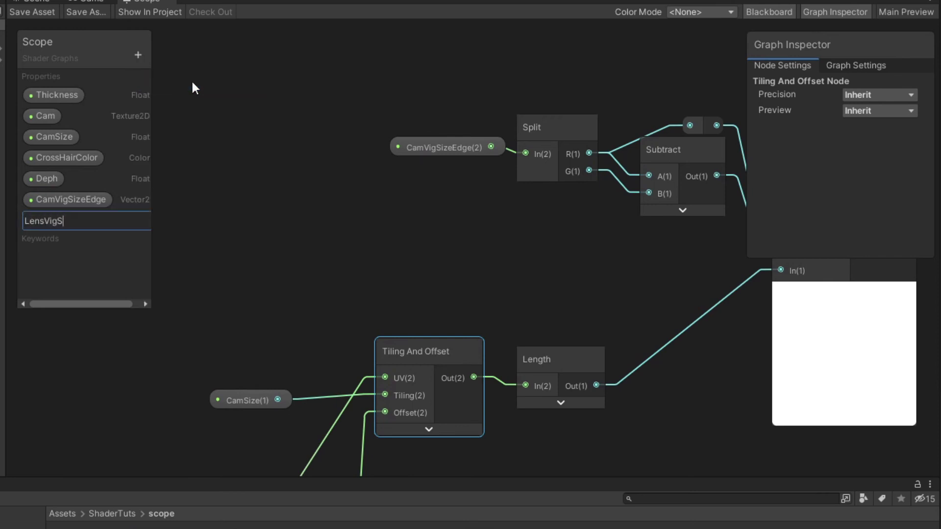
pyautogui.write('LensVigSizeEdge')
pyautogui.press('Return')
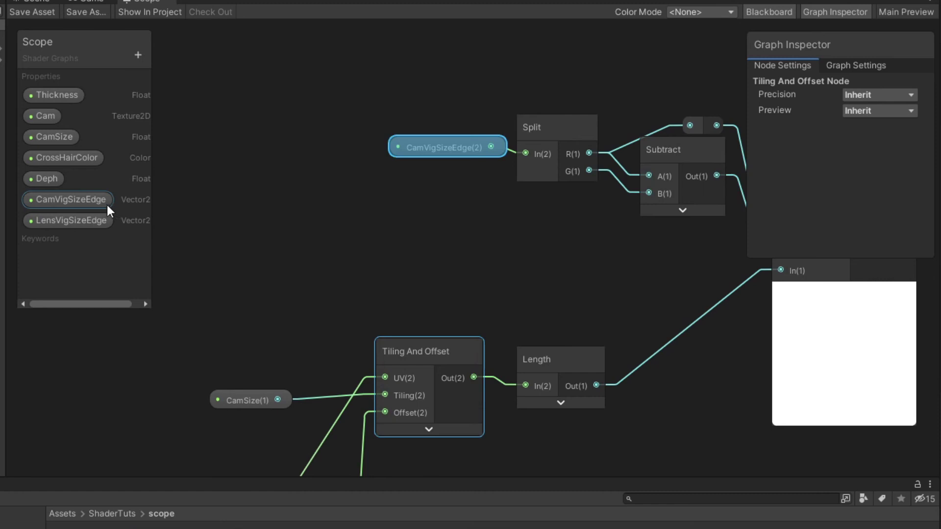
# Step: Replace the CamVigSizeEdge node feeding the duplicated Split with a LensVigSizeEdge node placed beside the Split
pyautogui.click(128, 213)
pyautogui.moveTo(129, 211); pyautogui.dragTo(445, 195)
pyautogui.moveTo(520, 190); pyautogui.dragTo(523, 156)
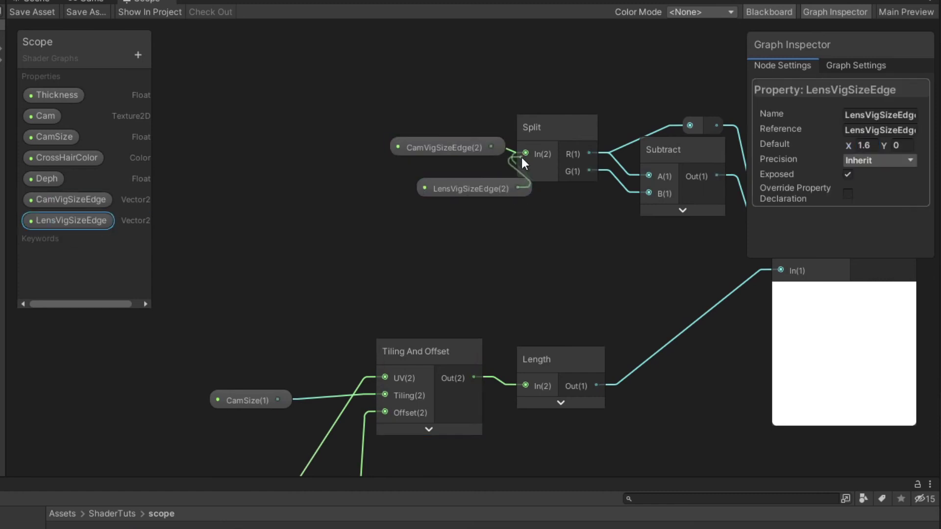
pyautogui.click(443, 148)
pyautogui.press('Delete')
pyautogui.moveTo(478, 191); pyautogui.dragTo(433, 166)
# Step: Compact the duplicated lens mask chain by moving its nodes closer together and collapsing the Smoothstep preview
pyautogui.scroll(-4, 382, 194)
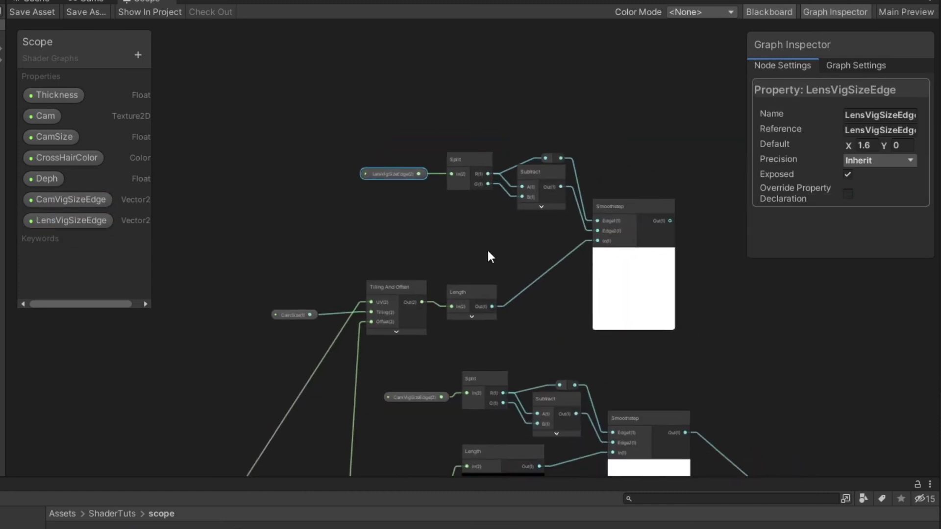
pyautogui.scroll(2, 564, 267)
pyautogui.moveTo(628, 190); pyautogui.dragTo(629, 247)
pyautogui.moveTo(516, 172); pyautogui.dragTo(503, 243)
pyautogui.moveTo(333, 196); pyautogui.dragTo(427, 132)
pyautogui.moveTo(426, 147); pyautogui.dragTo(394, 188)
pyautogui.moveTo(547, 123); pyautogui.dragTo(536, 185)
pyautogui.moveTo(507, 215); pyautogui.dragTo(427, 240)
pyautogui.moveTo(397, 178); pyautogui.dragTo(346, 223)
pyautogui.moveTo(535, 186); pyautogui.dragTo(458, 217)
pyautogui.moveTo(309, 183); pyautogui.dragTo(273, 224)
pyautogui.click(654, 304)
pyautogui.moveTo(632, 244); pyautogui.dragTo(524, 235)
pyautogui.moveTo(259, 334); pyautogui.dragTo(461, 221, button='middle')
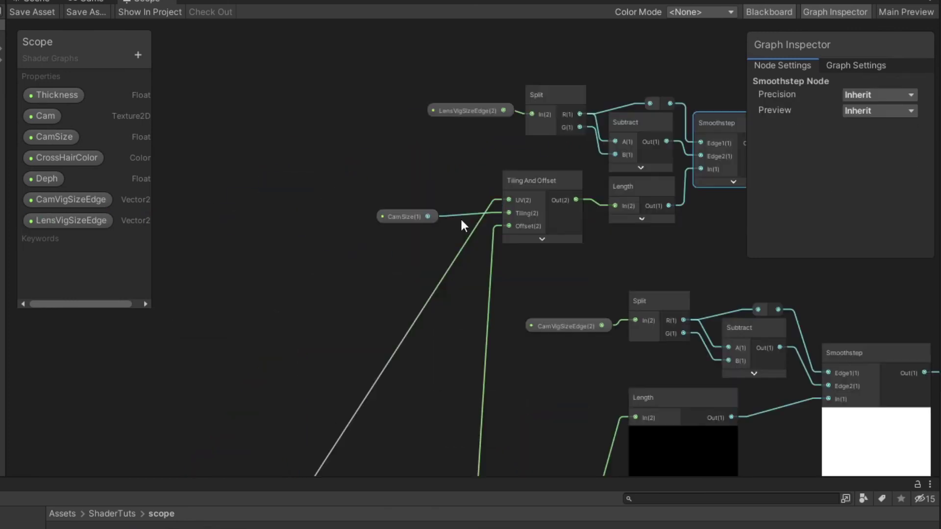
# Step: Add a Float property named LensShadowDeph to the Scope shader graph
pyautogui.click(138, 55)
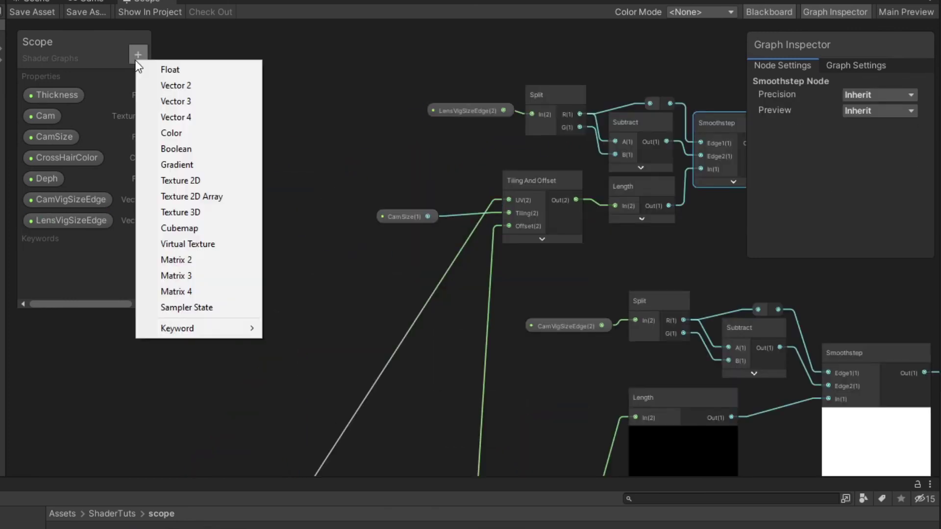
pyautogui.click(177, 70)
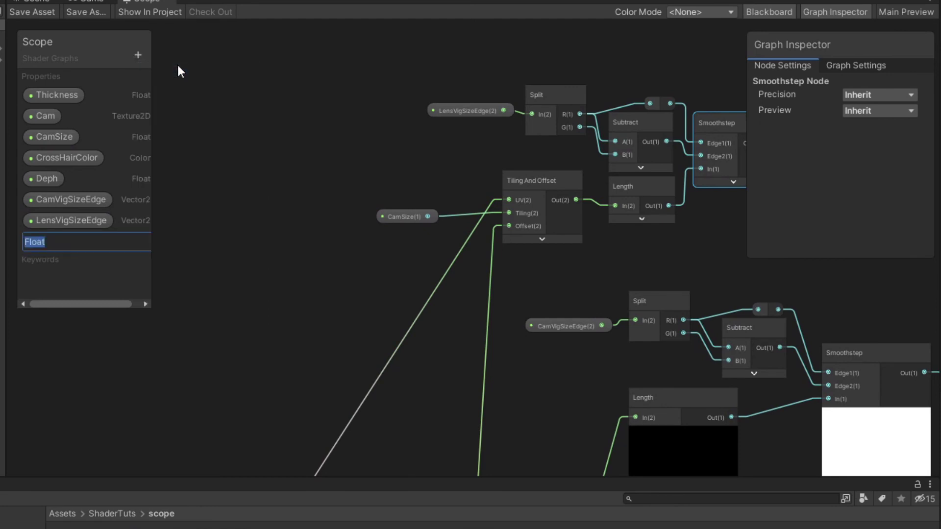
pyautogui.write('LensShadowDeph')
pyautogui.press('Return')
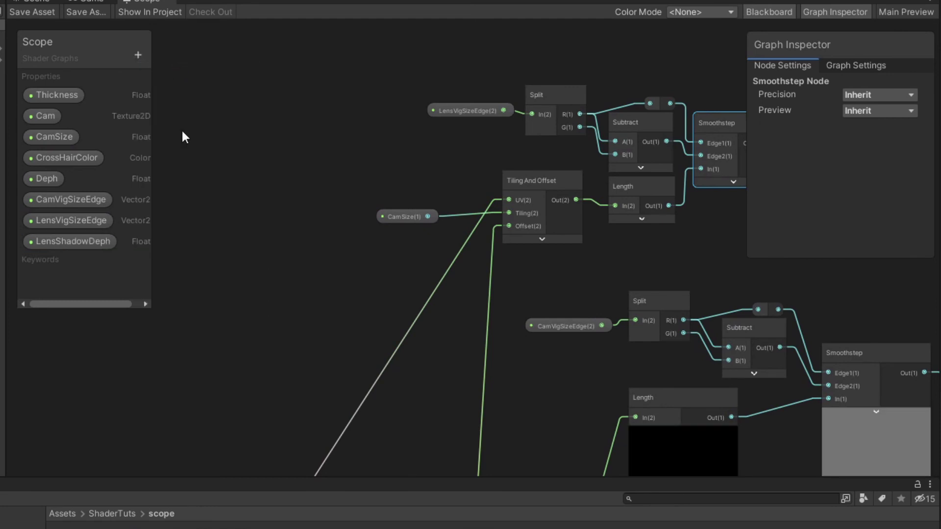
# Step: Create a Multiply node, feed its B input from Negate, and move it up near the duplicated Tiling And Offset
pyautogui.scroll(-3, 407, 426)
pyautogui.moveTo(407, 426); pyautogui.dragTo(395, 249, button='middle')
pyautogui.moveTo(390, 407); pyautogui.dragTo(424, 302, button='middle')
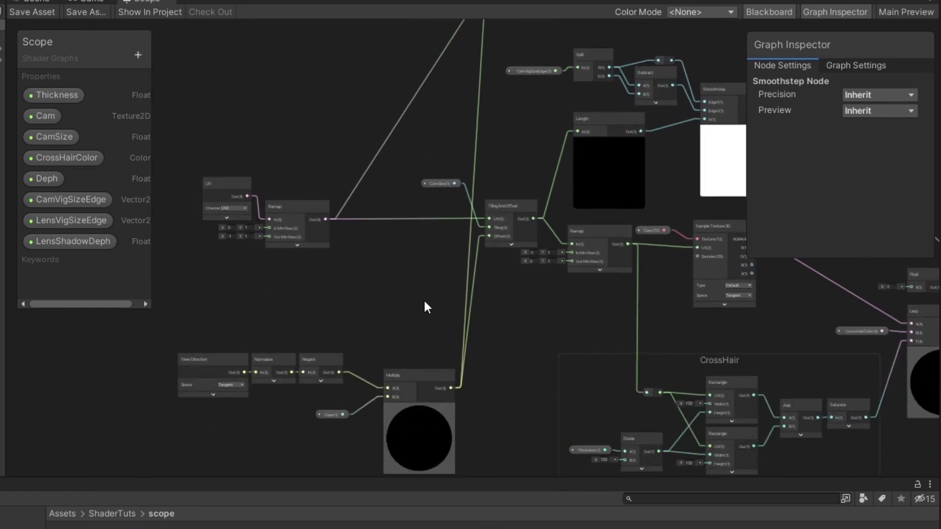
pyautogui.rightClick(373, 292)
pyautogui.click(388, 298)
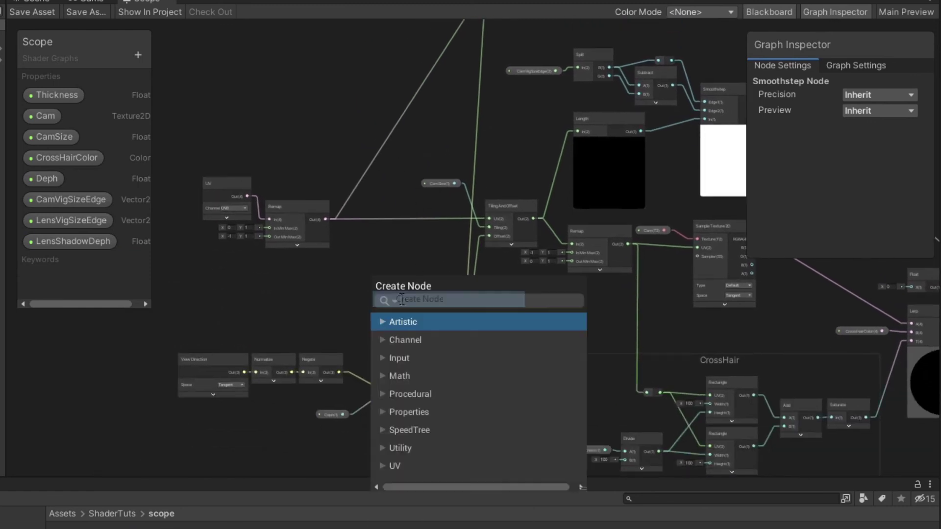
pyautogui.write('mul')
pyautogui.press('Return')
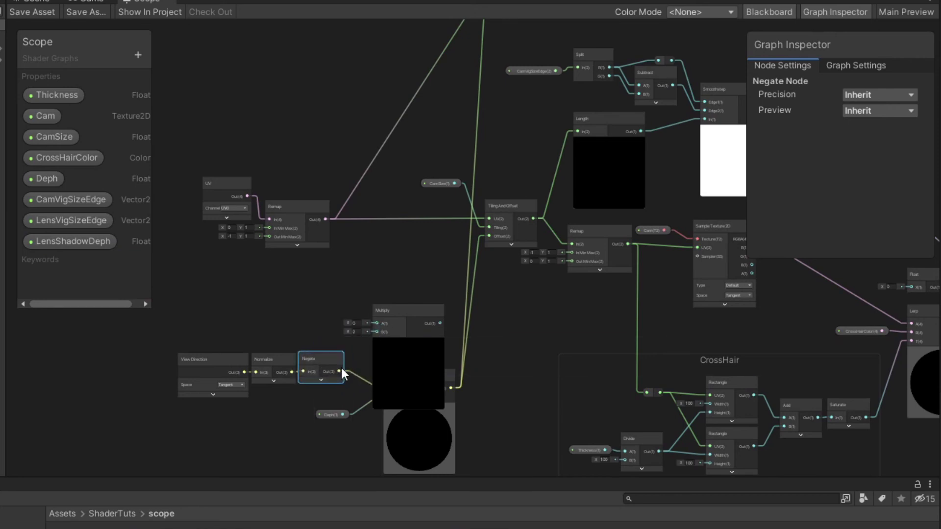
pyautogui.moveTo(365, 341); pyautogui.dragTo(378, 334)
pyautogui.moveTo(419, 312); pyautogui.dragTo(381, 99)
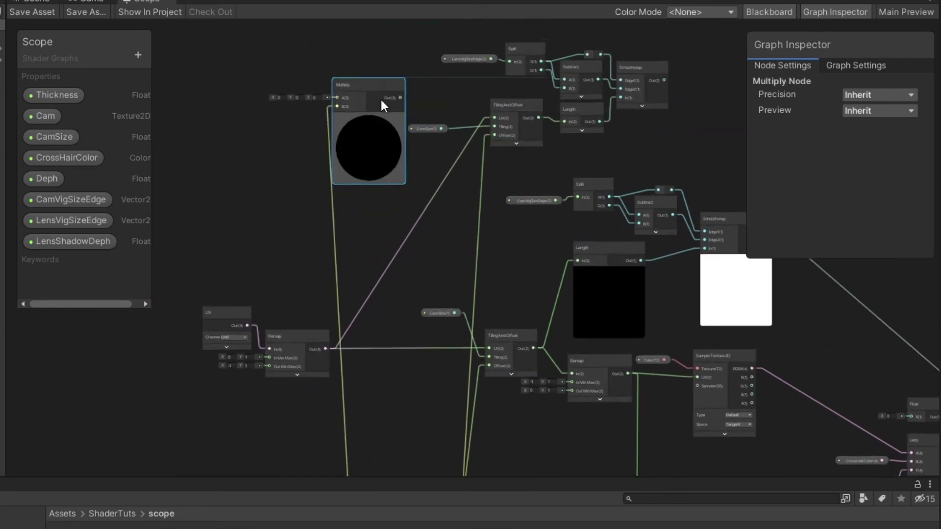
# Step: Position the new Multiply below the duplicated Tiling And Offset and route that node's UV connection around it through a redirect
pyautogui.scroll(4, 472, 145)
pyautogui.moveTo(472, 145); pyautogui.dragTo(457, 223, button='middle')
pyautogui.moveTo(390, 195); pyautogui.dragTo(428, 193)
pyautogui.scroll(-2, 369, 262)
pyautogui.moveTo(369, 262); pyautogui.dragTo(356, 204, button='middle')
pyautogui.moveTo(304, 96); pyautogui.dragTo(382, 253)
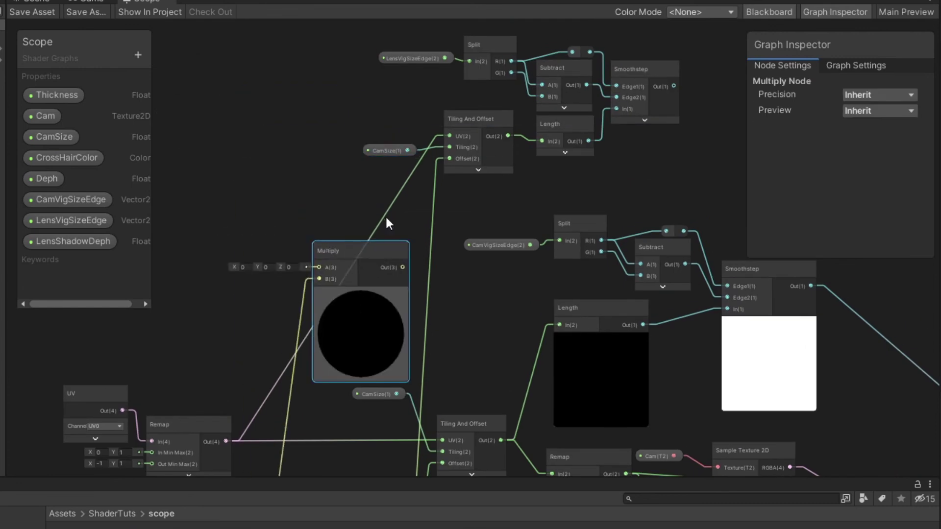
pyautogui.doubleClick(386, 216)
pyautogui.moveTo(385, 215); pyautogui.dragTo(281, 136)
pyautogui.scroll(2, 350, 251)
pyautogui.moveTo(350, 251); pyautogui.dragTo(396, 224)
# Step: Place a LensShadowDeph node above the new Multiply and connect it to the Multiply's A input
pyautogui.moveTo(107, 242); pyautogui.dragTo(105, 239)
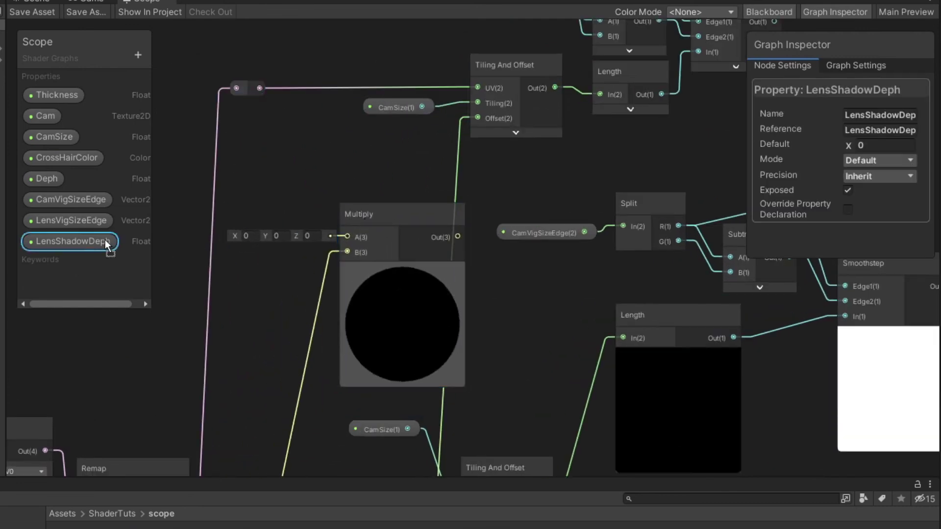
pyautogui.moveTo(275, 202); pyautogui.dragTo(275, 202)
pyautogui.moveTo(366, 213); pyautogui.dragTo(348, 238)
pyautogui.moveTo(321, 212); pyautogui.dragTo(257, 183)
# Step: Connect the new Multiply to the duplicated Tiling And Offset's Offset, collapse its preview, and move it and LensShadowDeph closer
pyautogui.click(395, 258)
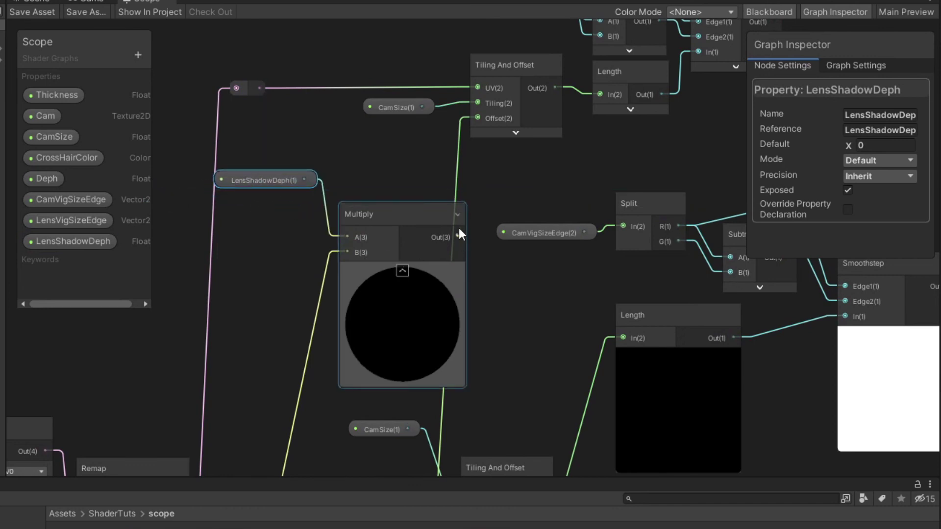
pyautogui.moveTo(457, 237); pyautogui.dragTo(478, 120)
pyautogui.click(400, 268)
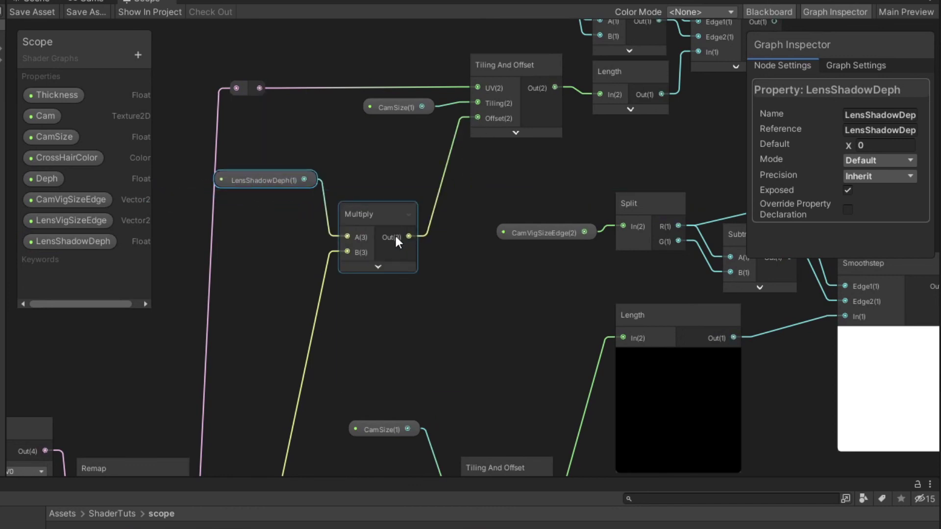
pyautogui.moveTo(395, 233); pyautogui.dragTo(417, 168)
pyautogui.moveTo(269, 178); pyautogui.dragTo(298, 158)
pyautogui.scroll(-5, 453, 298)
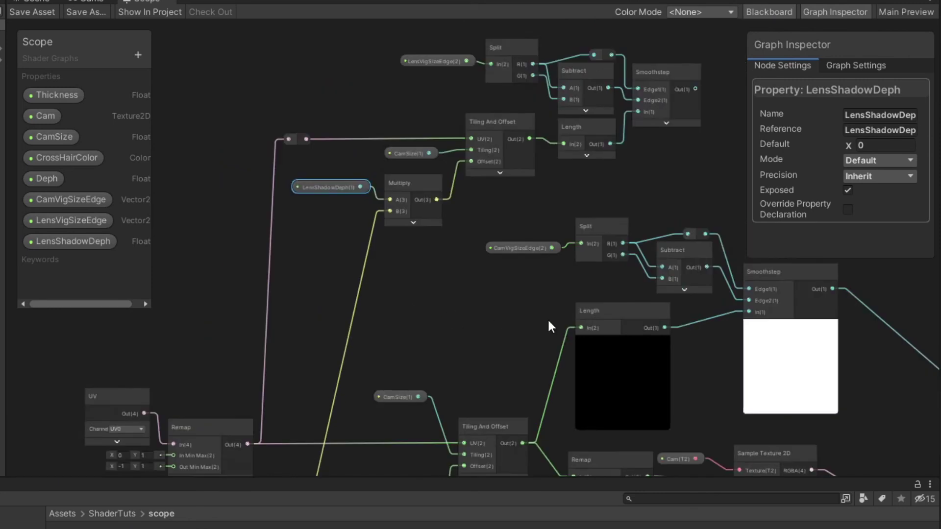
# Step: Create another Lerp node before the master stack and feed its B input from the existing masked Lerp's output
pyautogui.moveTo(698, 334); pyautogui.dragTo(317, 177, button='middle')
pyautogui.moveTo(530, 239); pyautogui.dragTo(329, 178, button='middle')
pyautogui.rightClick(475, 190)
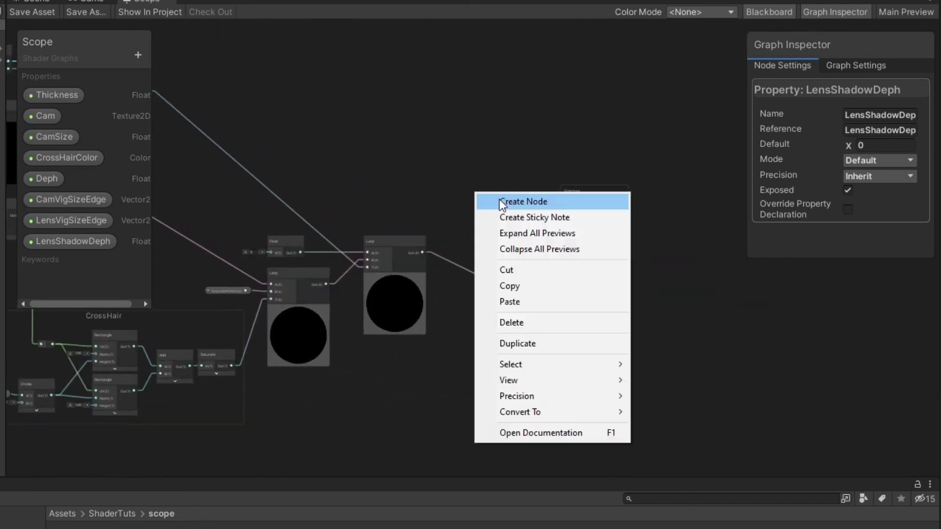
pyautogui.click(502, 199)
pyautogui.write('lerp')
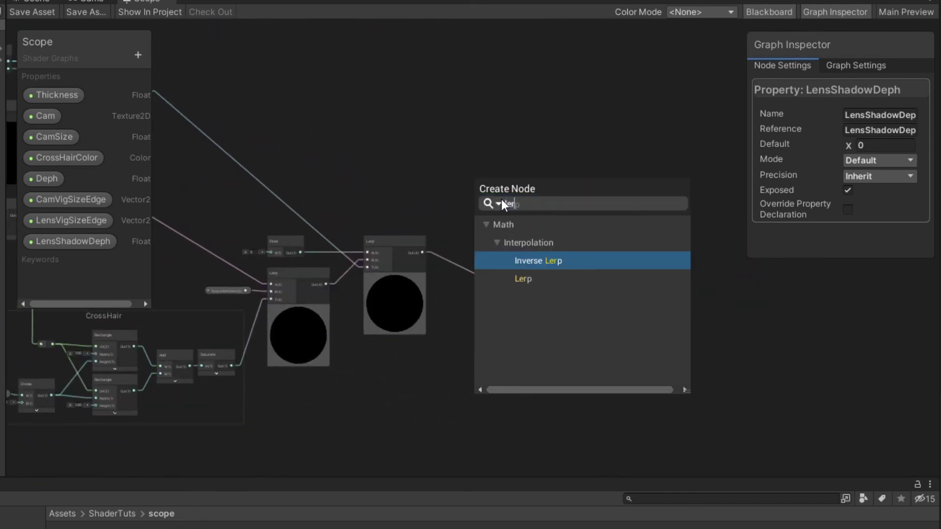
pyautogui.press('Down')
pyautogui.press('Return')
pyautogui.scroll(2, 457, 281)
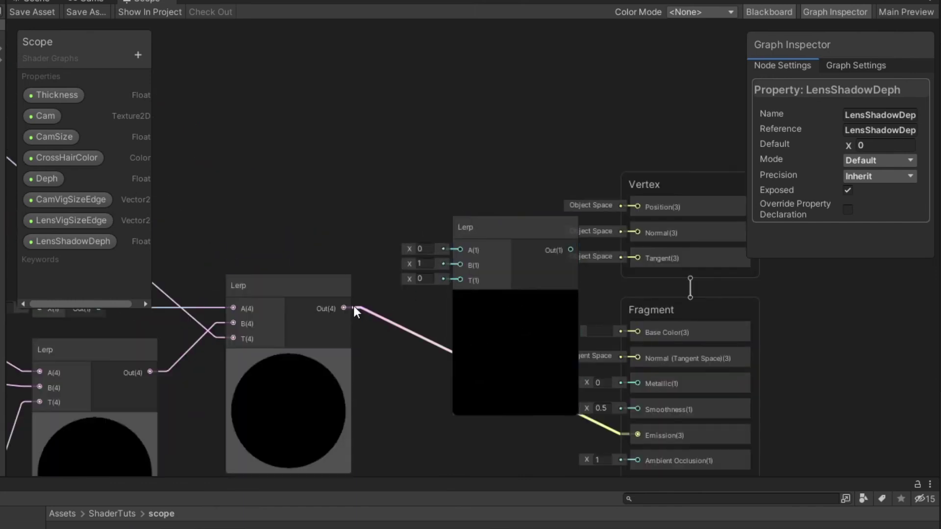
pyautogui.moveTo(345, 308); pyautogui.dragTo(456, 263)
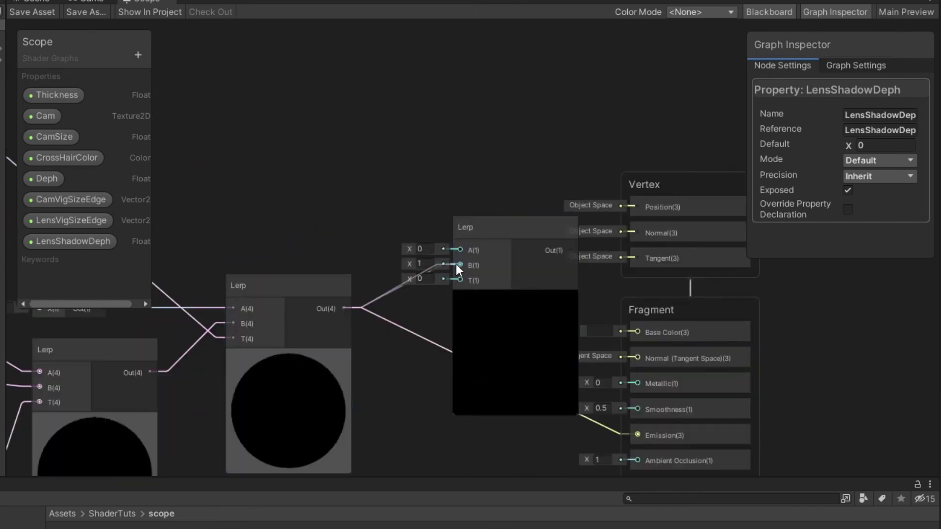
# Step: Connect the lens mask Smoothstep's output to the new Lerp's T input
pyautogui.scroll(-5, 455, 264)
pyautogui.moveTo(439, 266); pyautogui.dragTo(695, 393, button='middle')
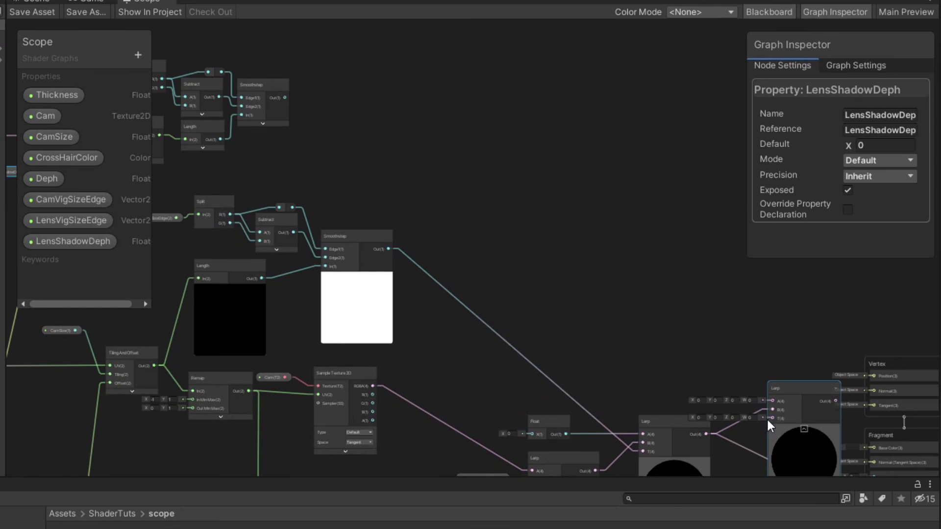
pyautogui.moveTo(287, 93); pyautogui.dragTo(286, 117)
pyautogui.moveTo(431, 222); pyautogui.dragTo(265, 103, button='middle')
pyautogui.scroll(4, 552, 260)
pyautogui.moveTo(551, 350); pyautogui.dragTo(390, 252, button='middle')
pyautogui.moveTo(285, 213); pyautogui.dragTo(458, 317, button='middle')
# Step: Connect the Float node of 0 to the new Lerp's A input and route the connection through a redirect
pyautogui.moveTo(272, 360); pyautogui.dragTo(343, 253)
pyautogui.moveTo(608, 324); pyautogui.dragTo(658, 325)
pyautogui.moveTo(354, 261); pyautogui.dragTo(303, 362)
pyautogui.doubleClick(519, 343)
pyautogui.moveTo(515, 343); pyautogui.dragTo(436, 314)
pyautogui.scroll(-1, 432, 276)
# Step: Shift the Vertex and Fragment blocks away from the final Lerp and connect that Lerp's output to Emission
pyautogui.moveTo(701, 356); pyautogui.dragTo(436, 278, button='middle')
pyautogui.moveTo(606, 298); pyautogui.dragTo(655, 293)
pyautogui.moveTo(533, 127); pyautogui.dragTo(673, 310)
pyautogui.click(596, 128)
pyautogui.moveTo(554, 179); pyautogui.dragTo(645, 109)
pyautogui.moveTo(461, 238); pyautogui.dragTo(504, 289)
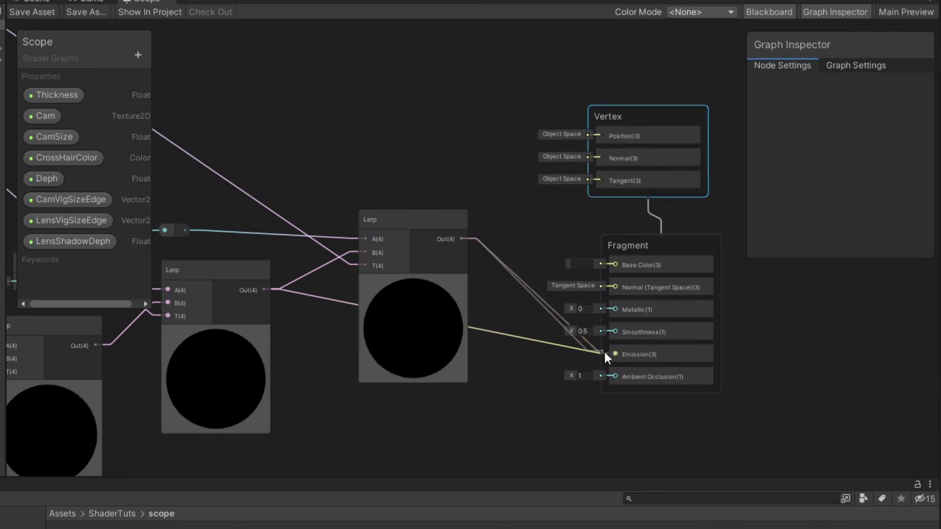
pyautogui.moveTo(604, 352); pyautogui.dragTo(606, 352)
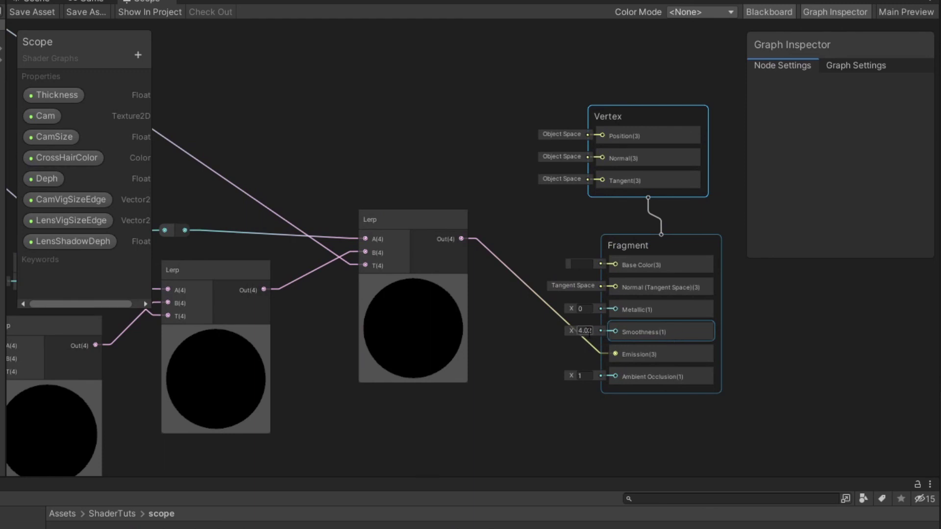
# Step: Inspect the scope's lens shadow in the Scene view while moving the viewpoint sideways in both directions
pyautogui.scroll(-1, 372, 221)
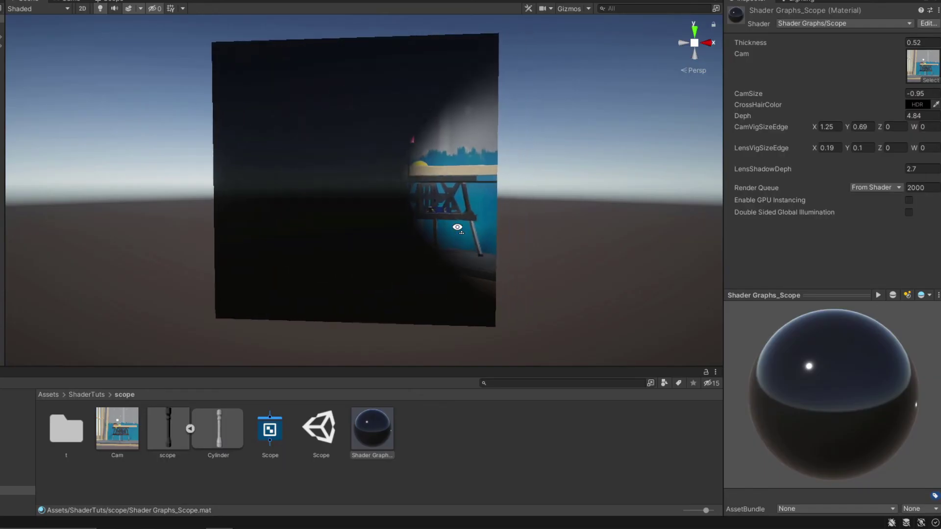
pyautogui.press('d')
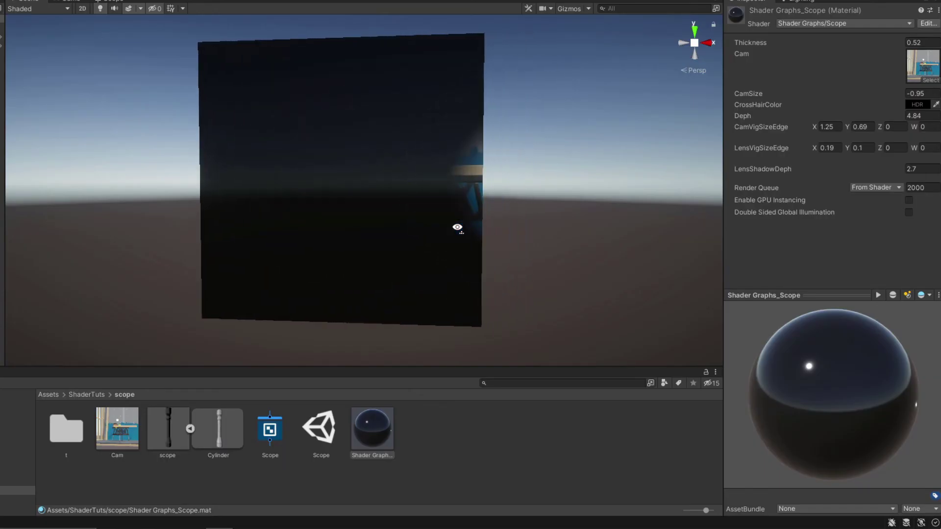
pyautogui.press('a')
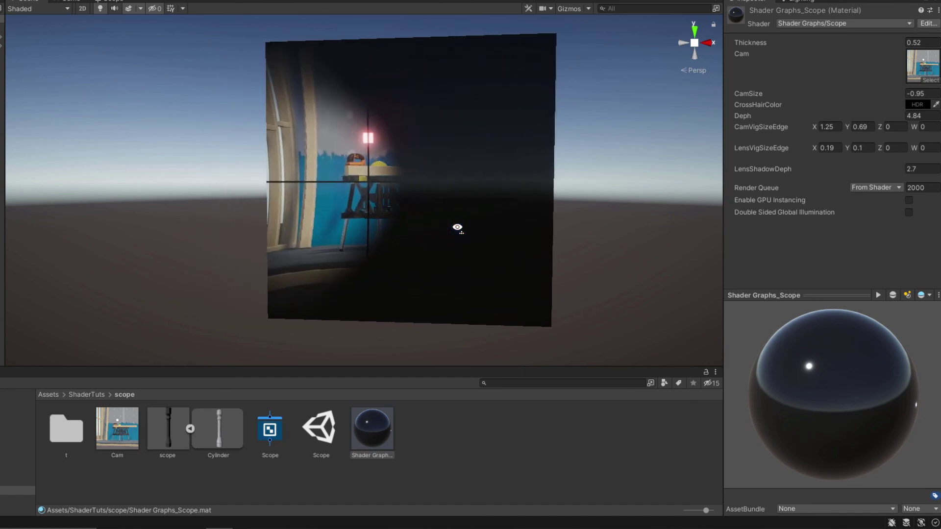